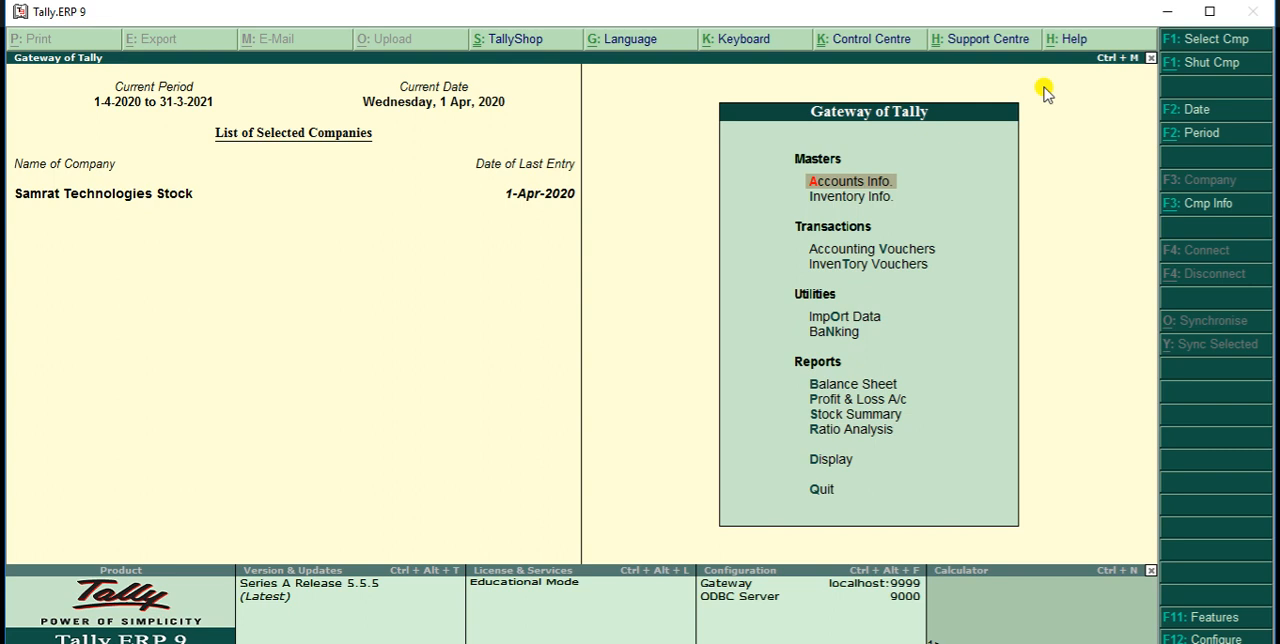
Review the company's accounting features, including the integration of accounts and inventory, and close them without changes
key(F11)
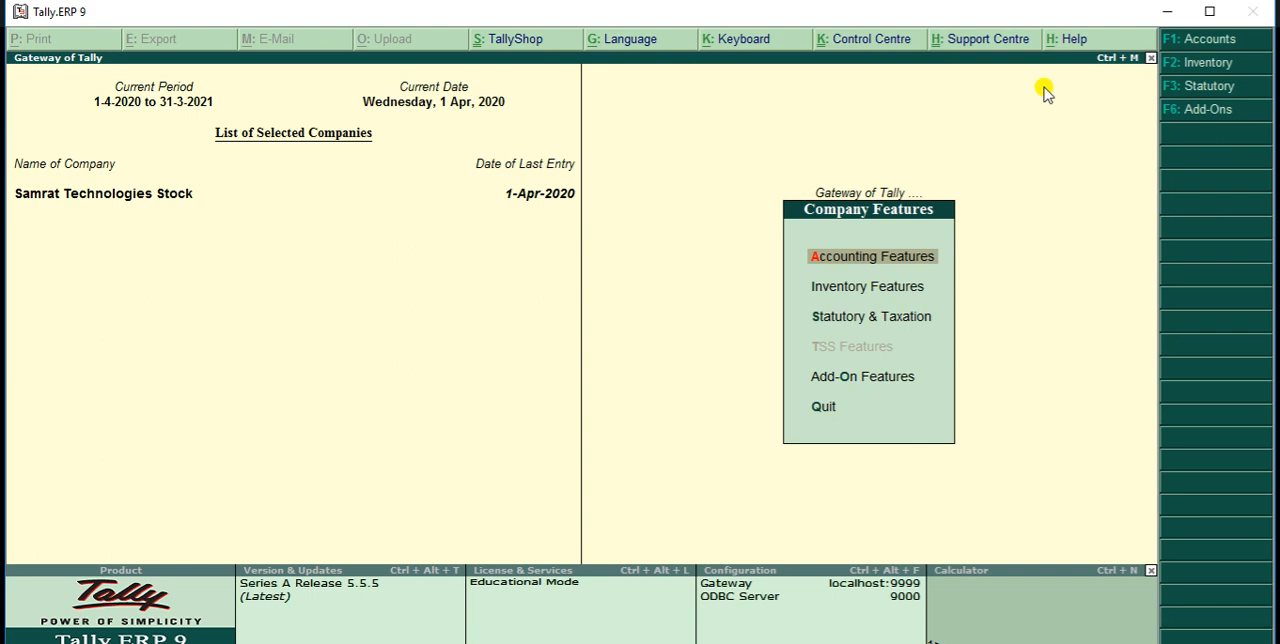
key(Return)
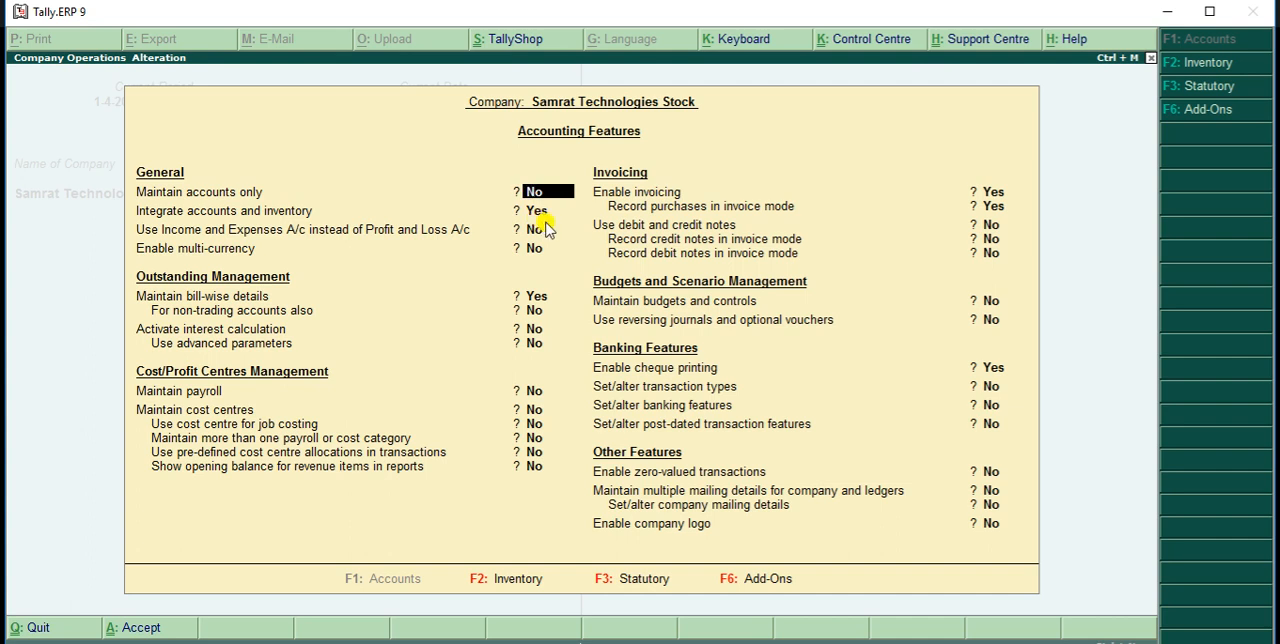
key(Escape)
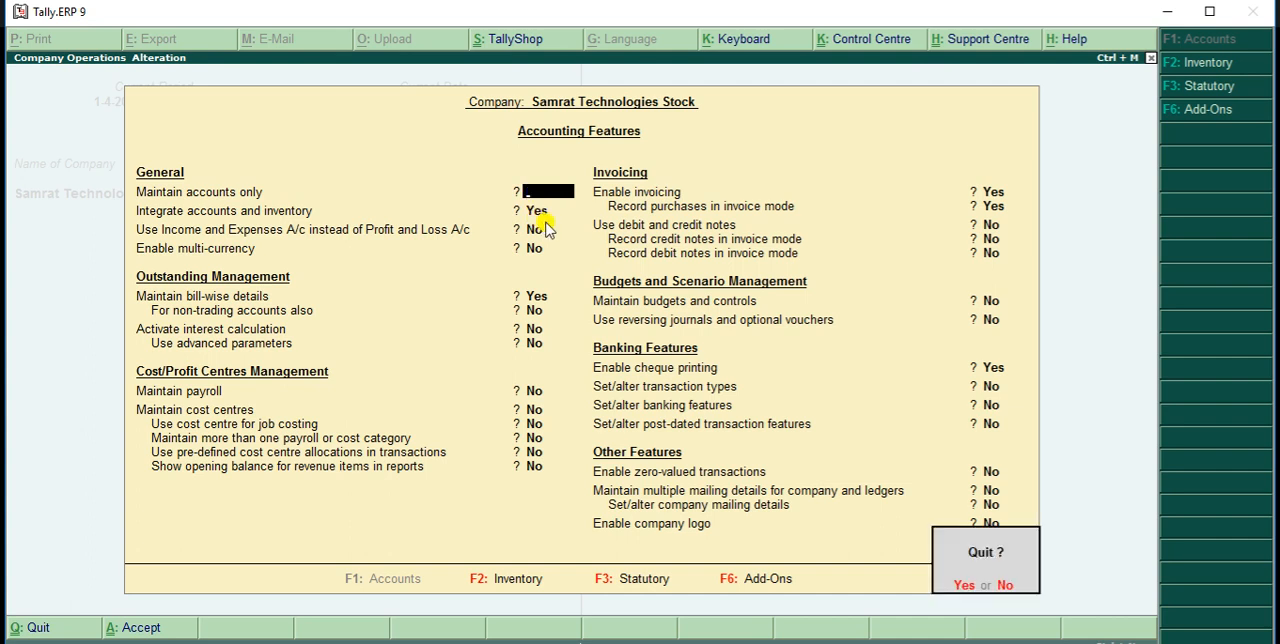
key(y)
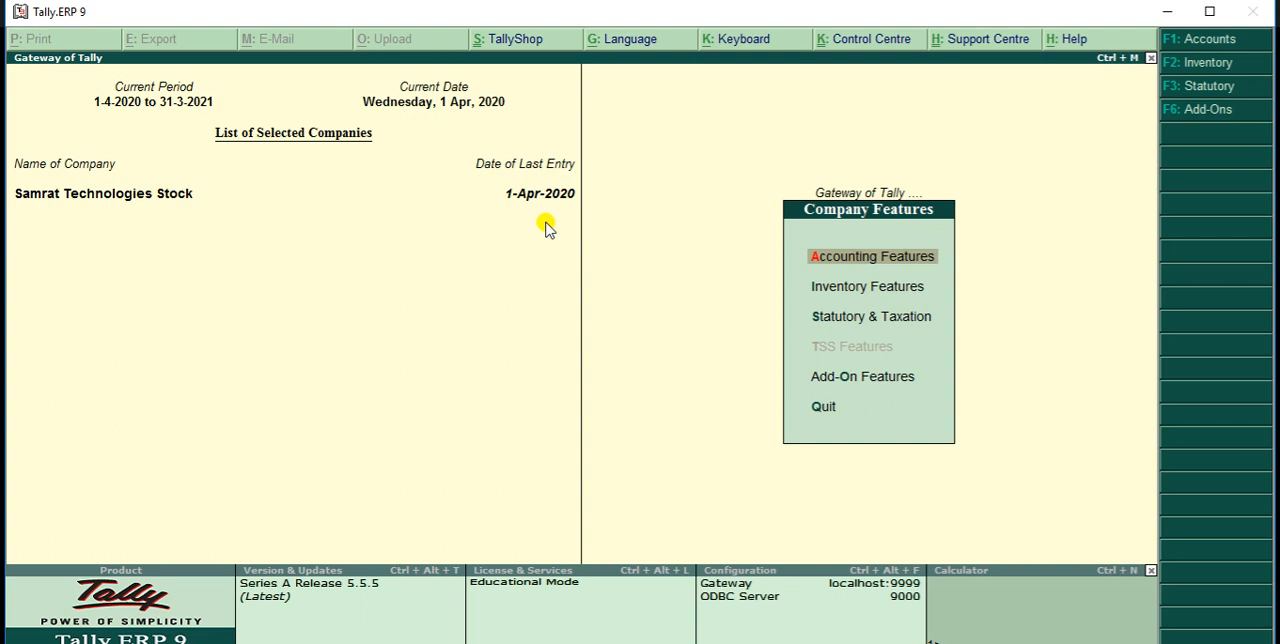
key(Escape)
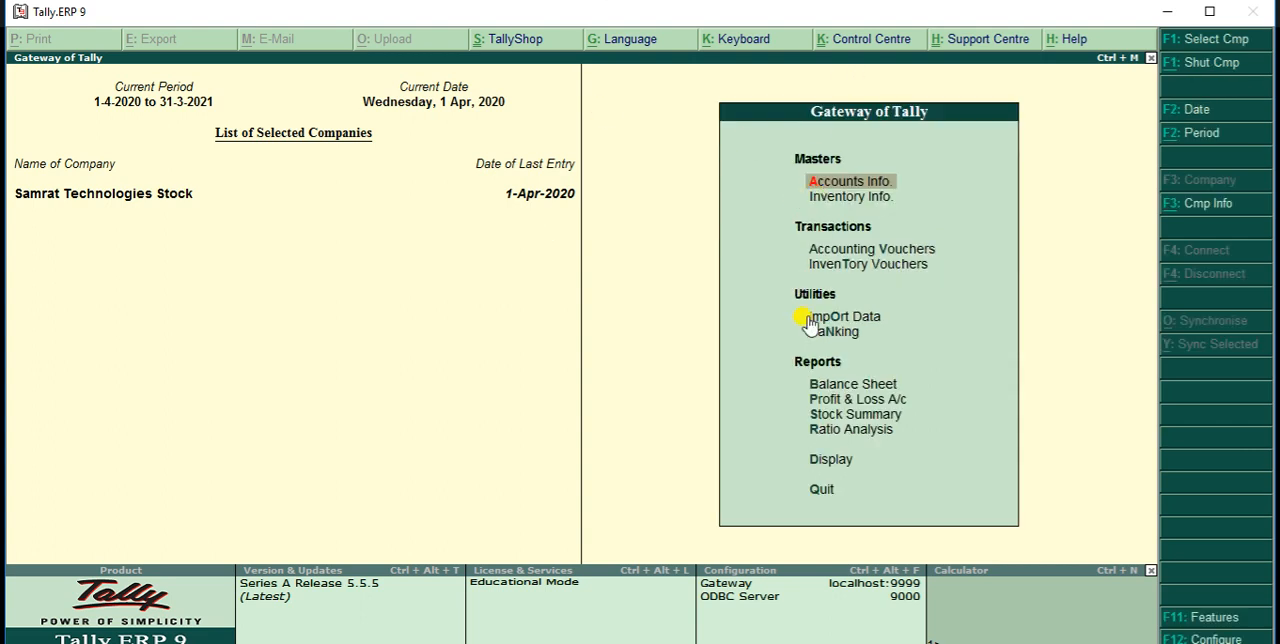
Create a simple unit of measure with the symbol Pcs, no formal name and 0 decimal places
click(880, 196)
key(Return)
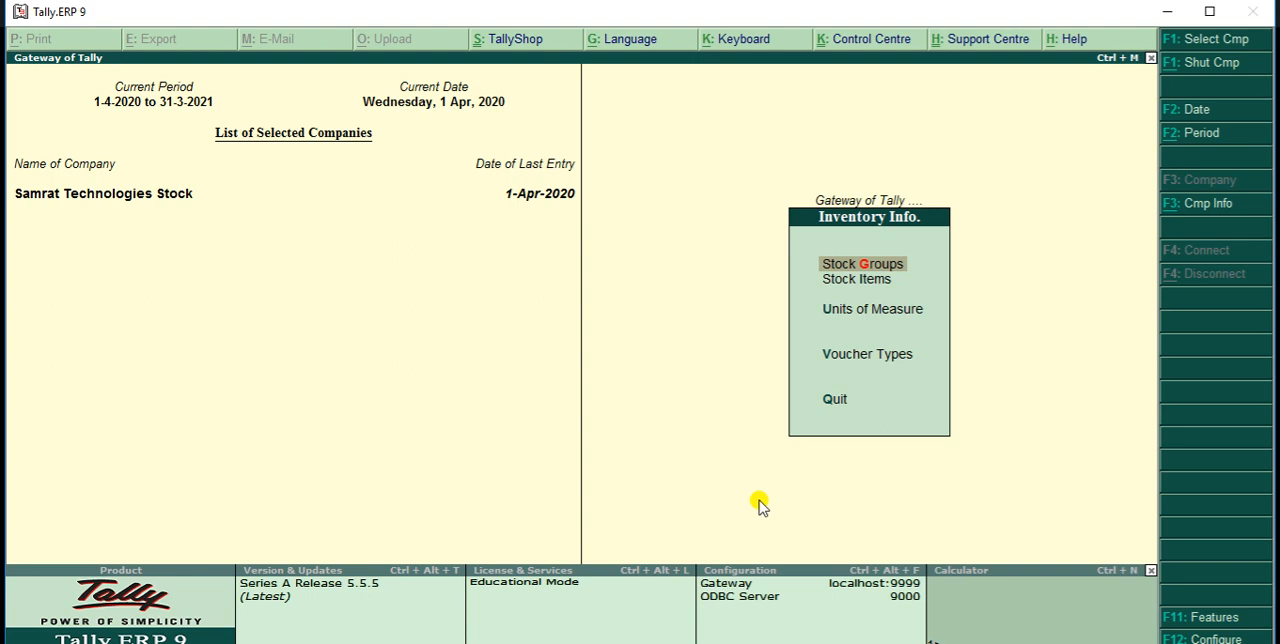
key(Down)
key(Down)
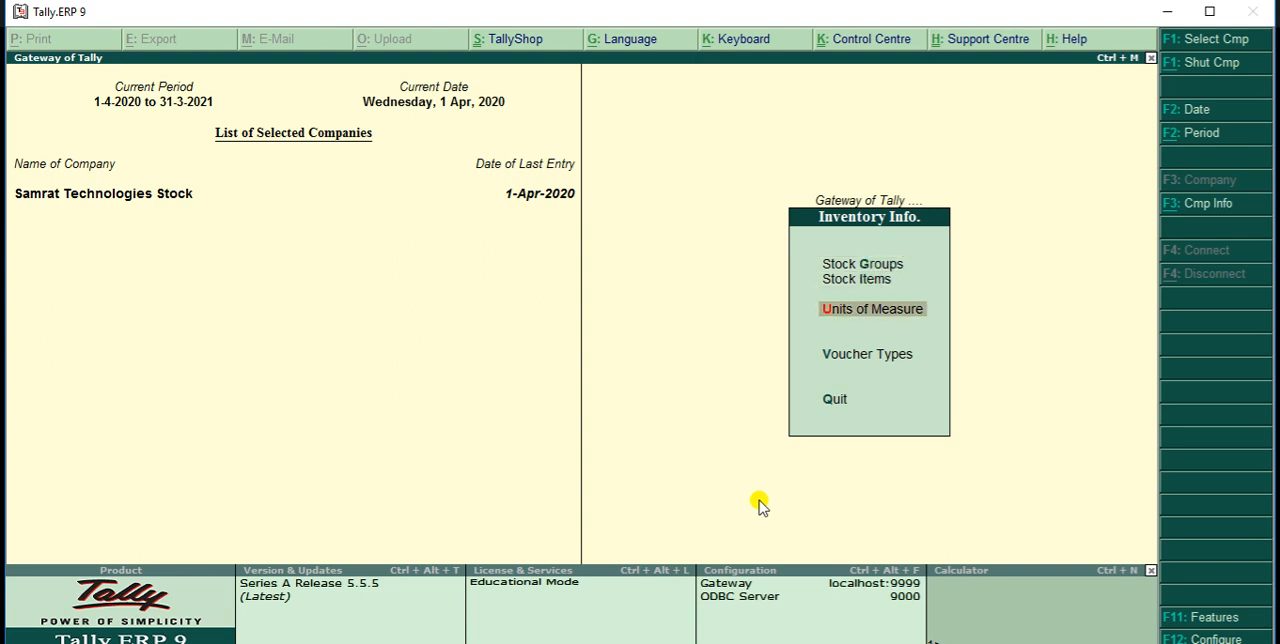
key(Return)
key(Return)
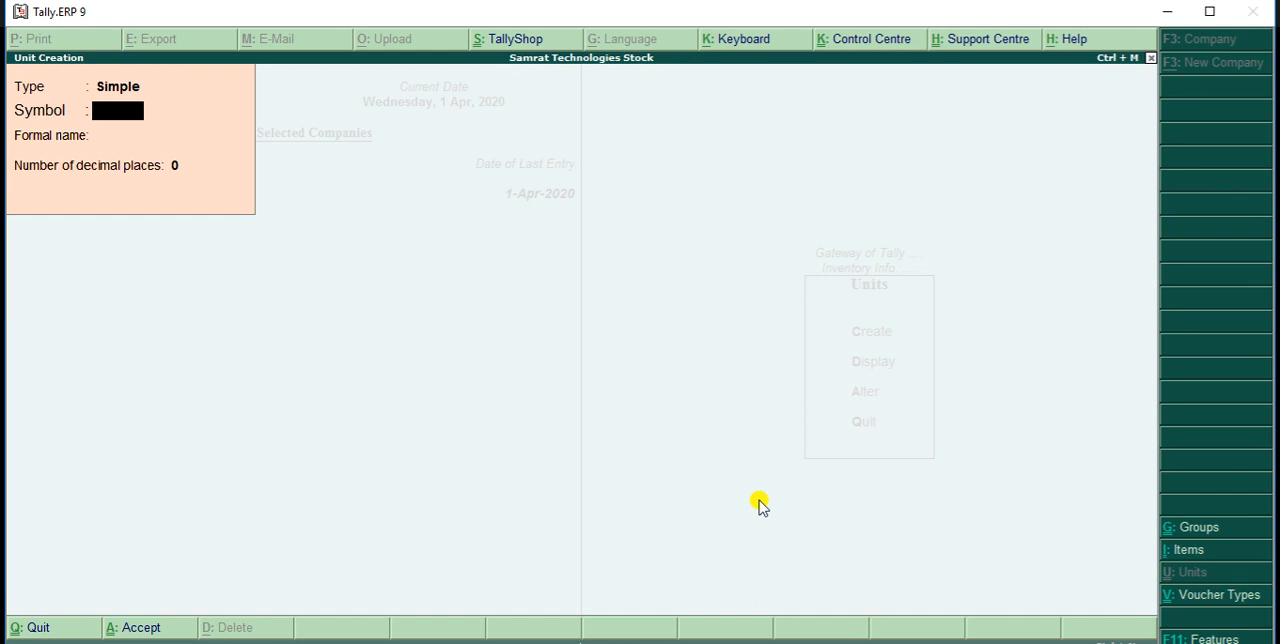
text(Pcs)
key(Return)
key(Return)
key(Return)
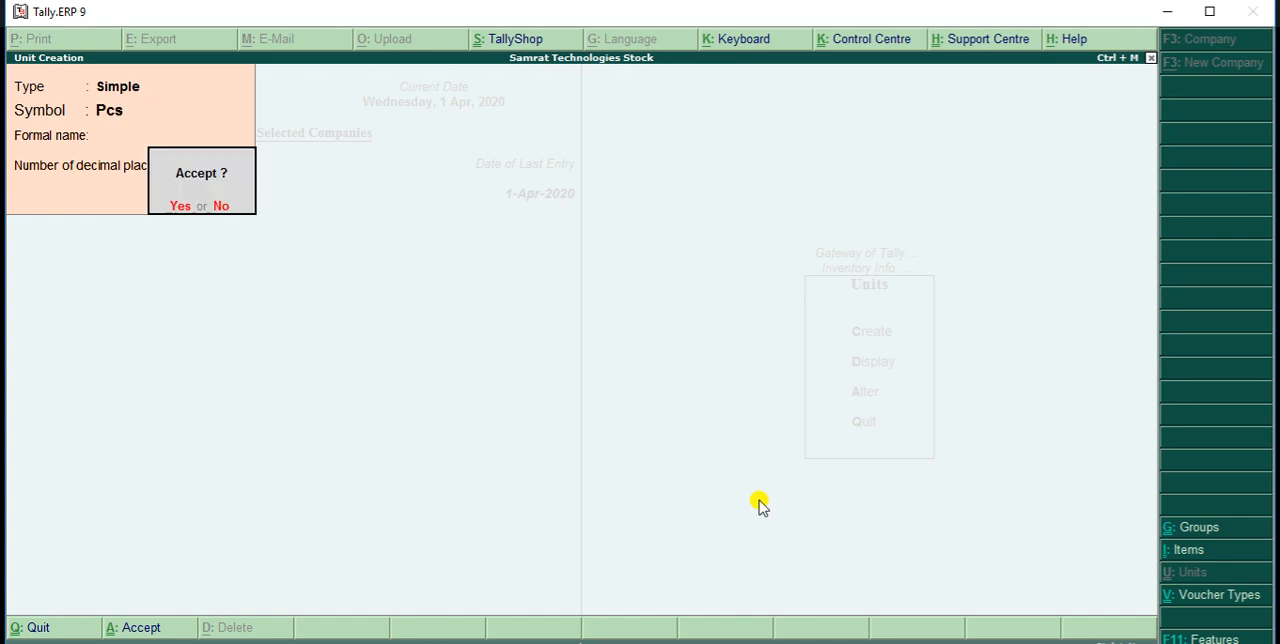
key(Return)
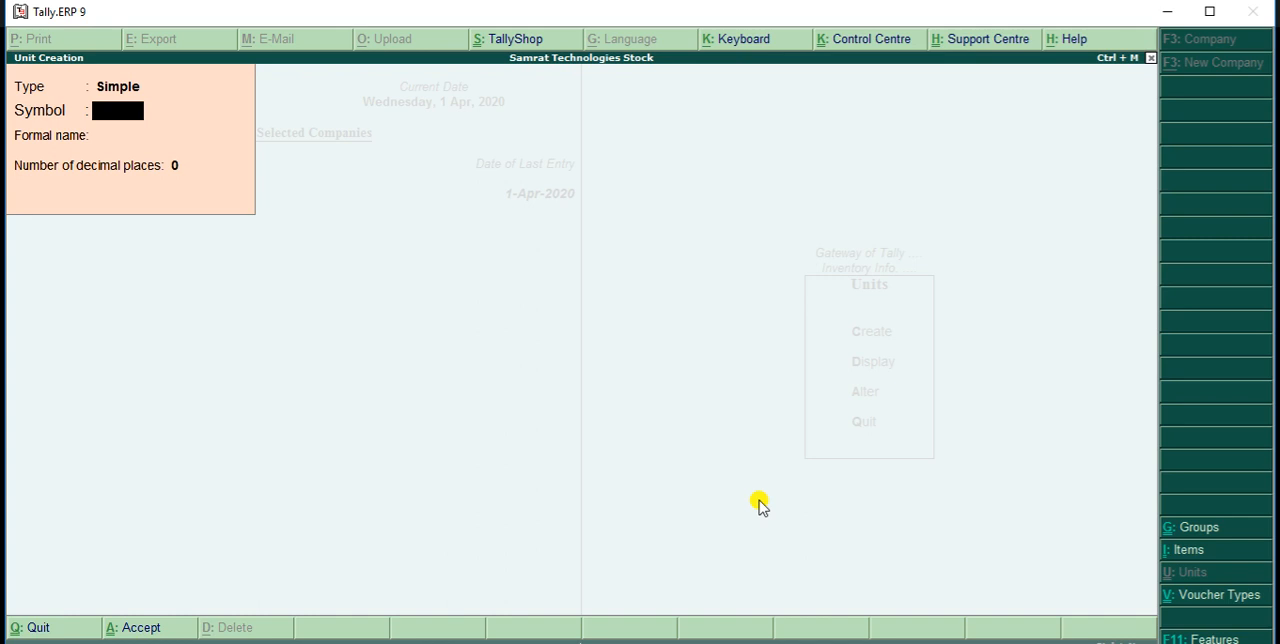
key(Escape)
key(y)
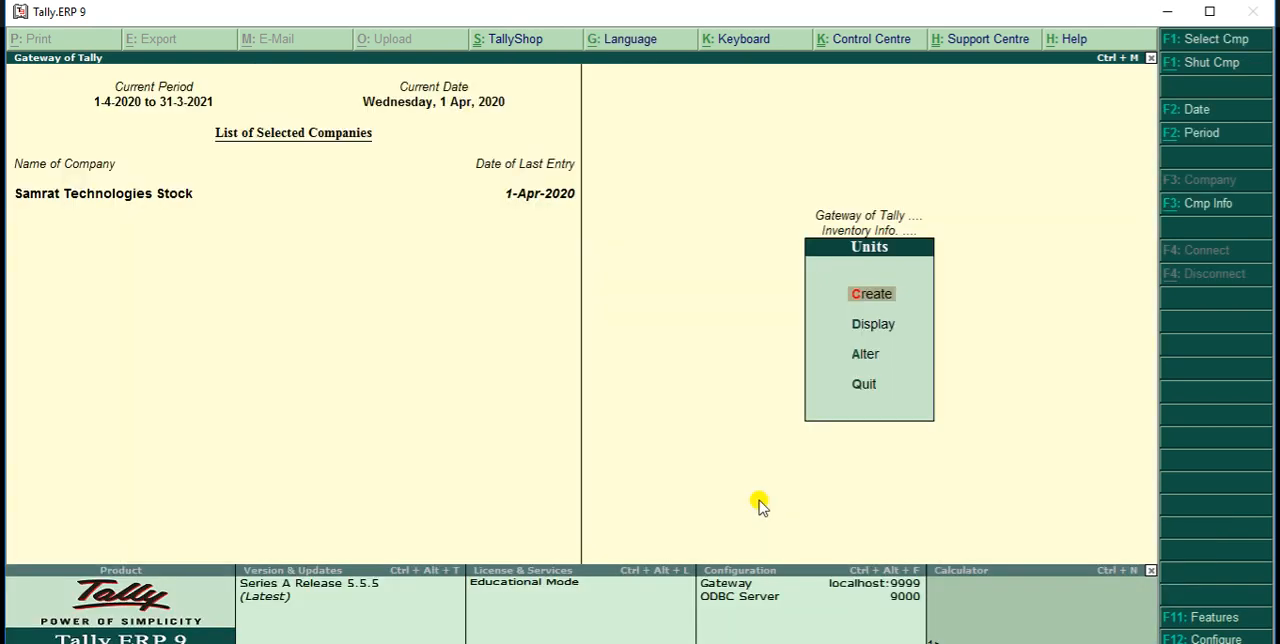
key(Escape)
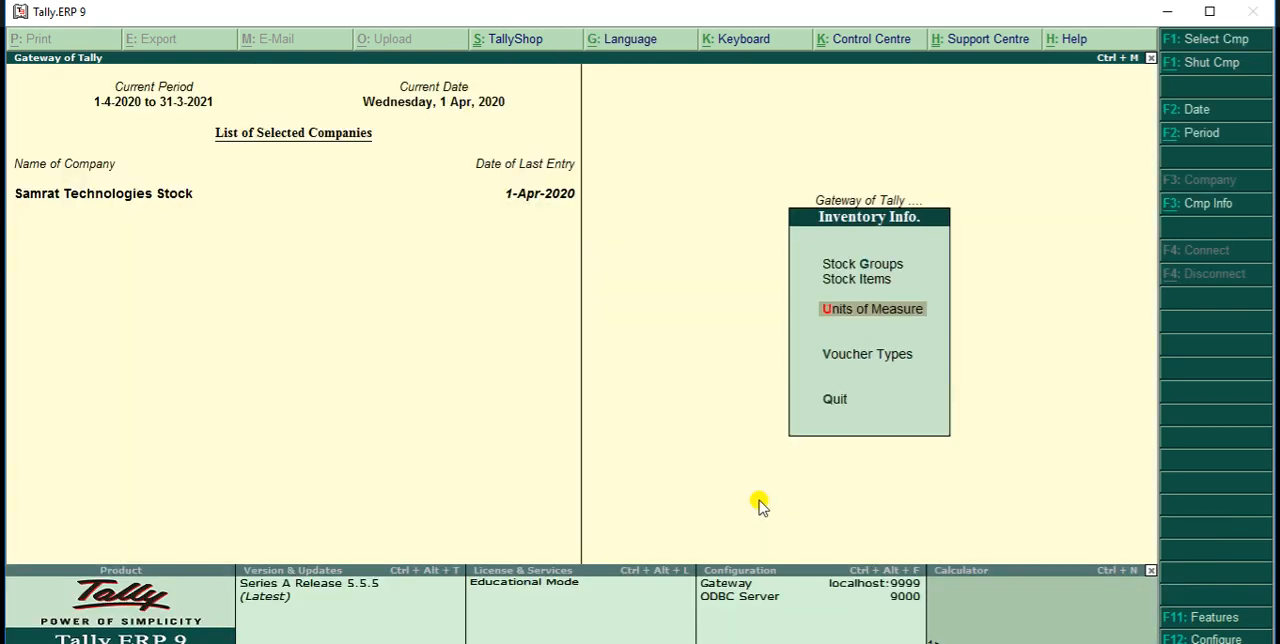
Create a single stock group named Laptops under Primary, with item quantities added set to Yes
key(Up)
key(Up)
key(Return)
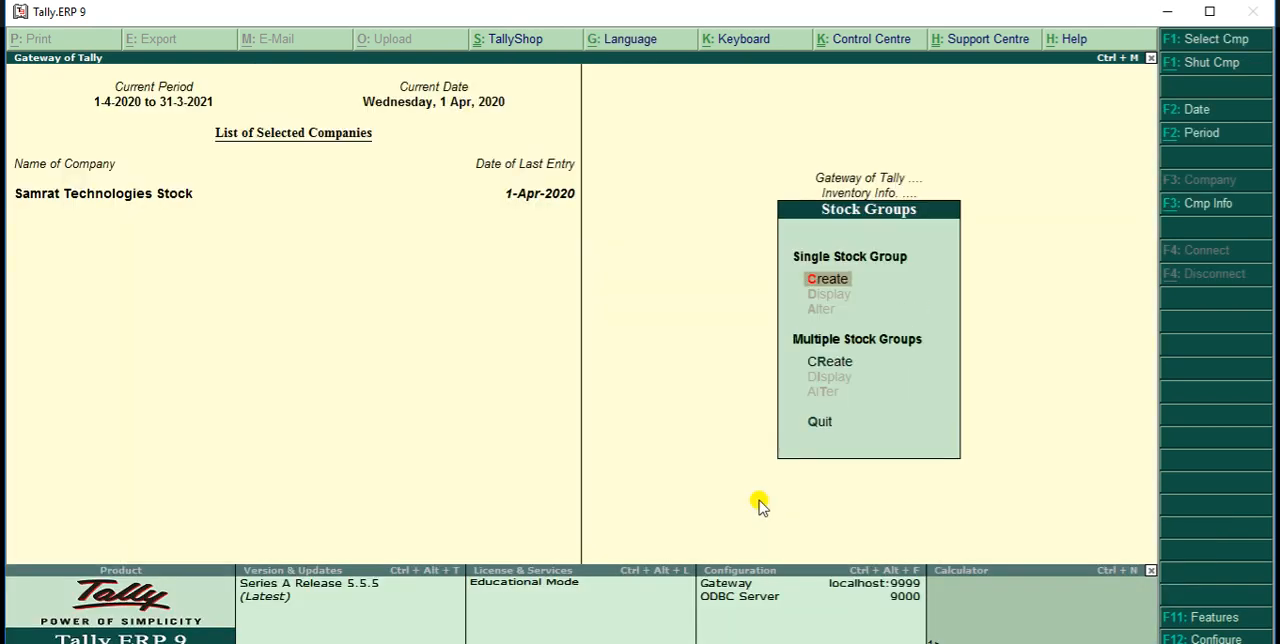
key(Return)
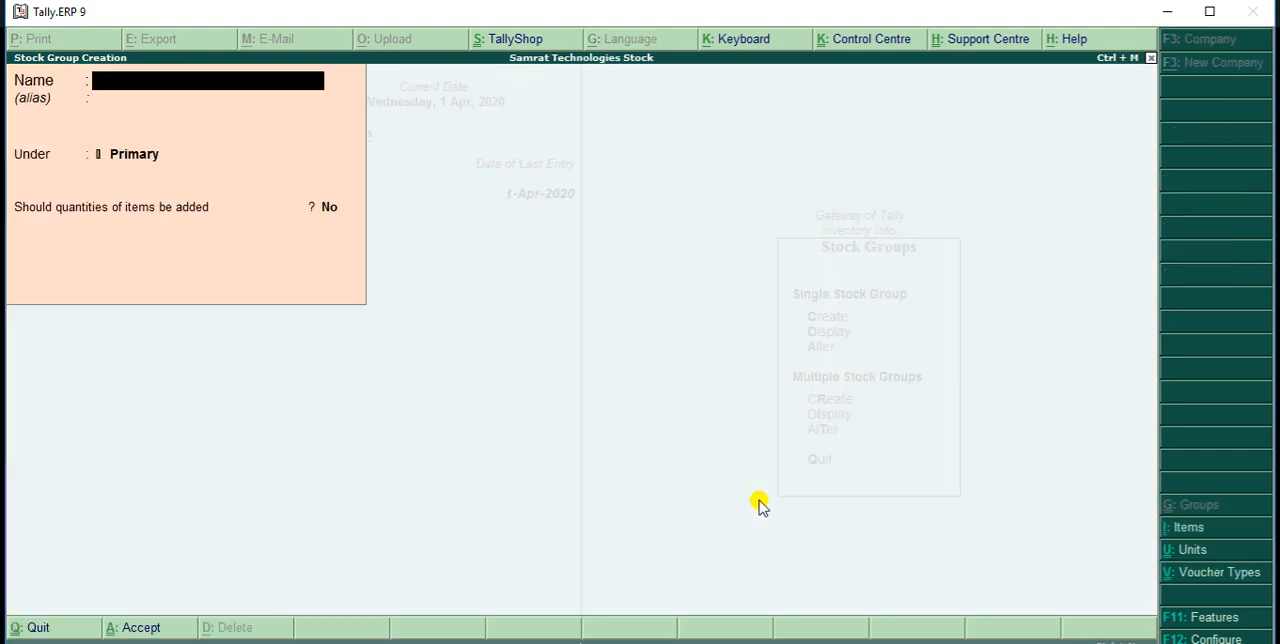
text(Laptops)
key(Return)
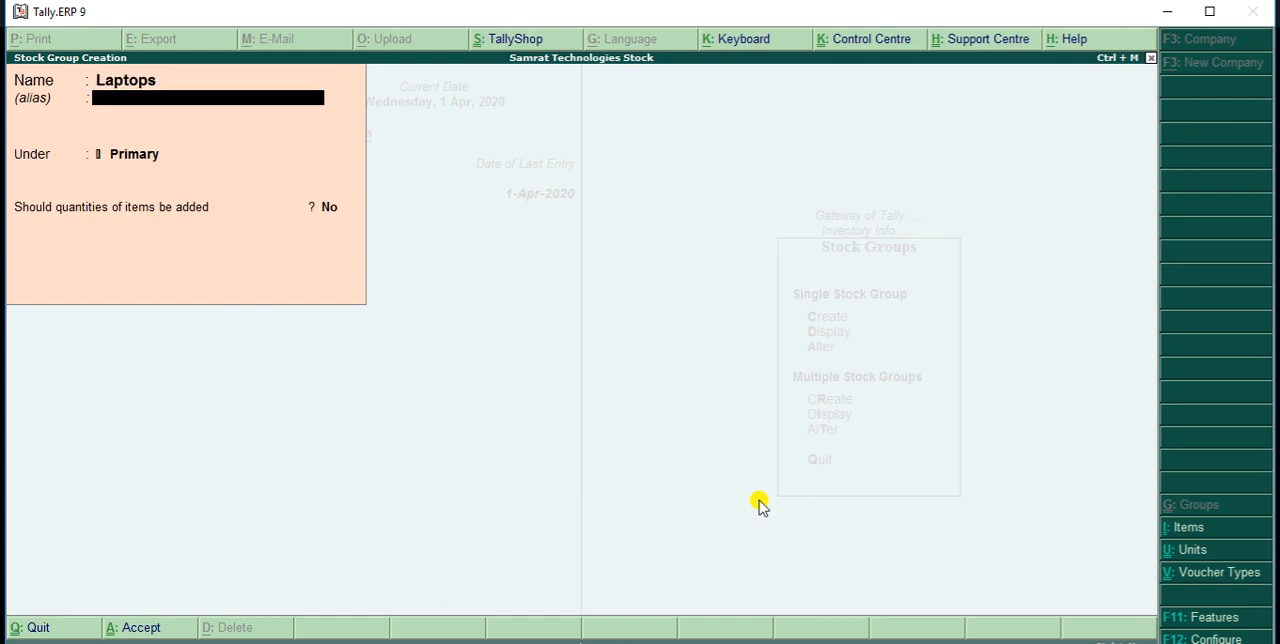
key(Return)
key(Return)
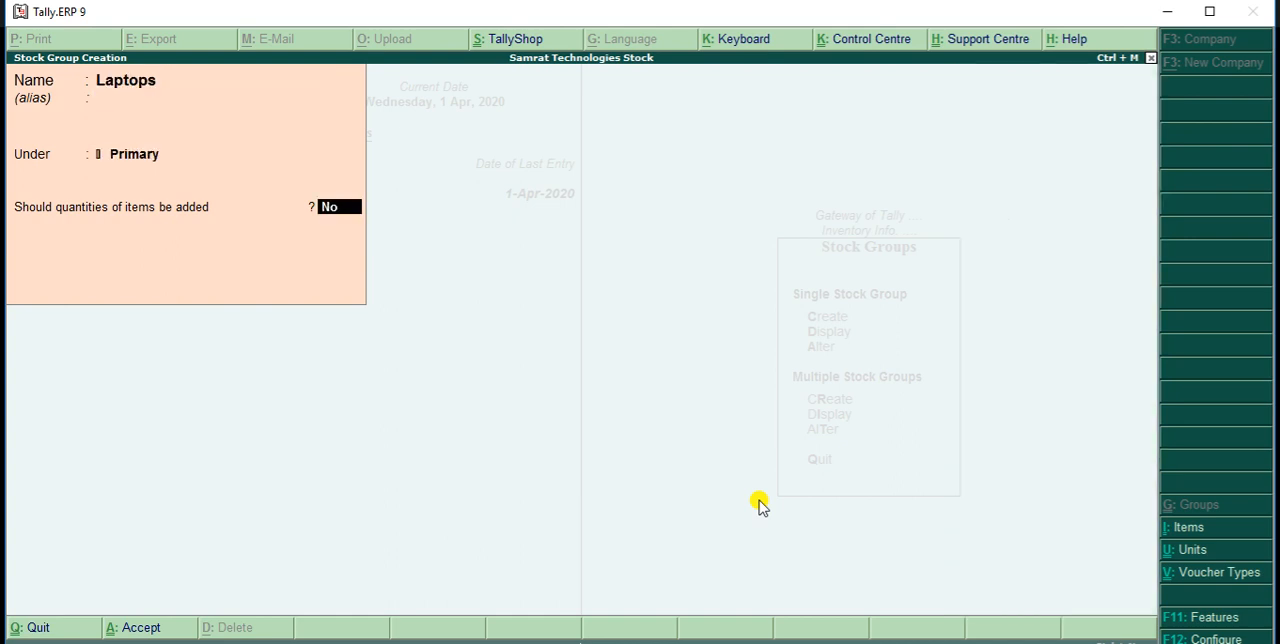
text(y)
key(Return)
key(Return)
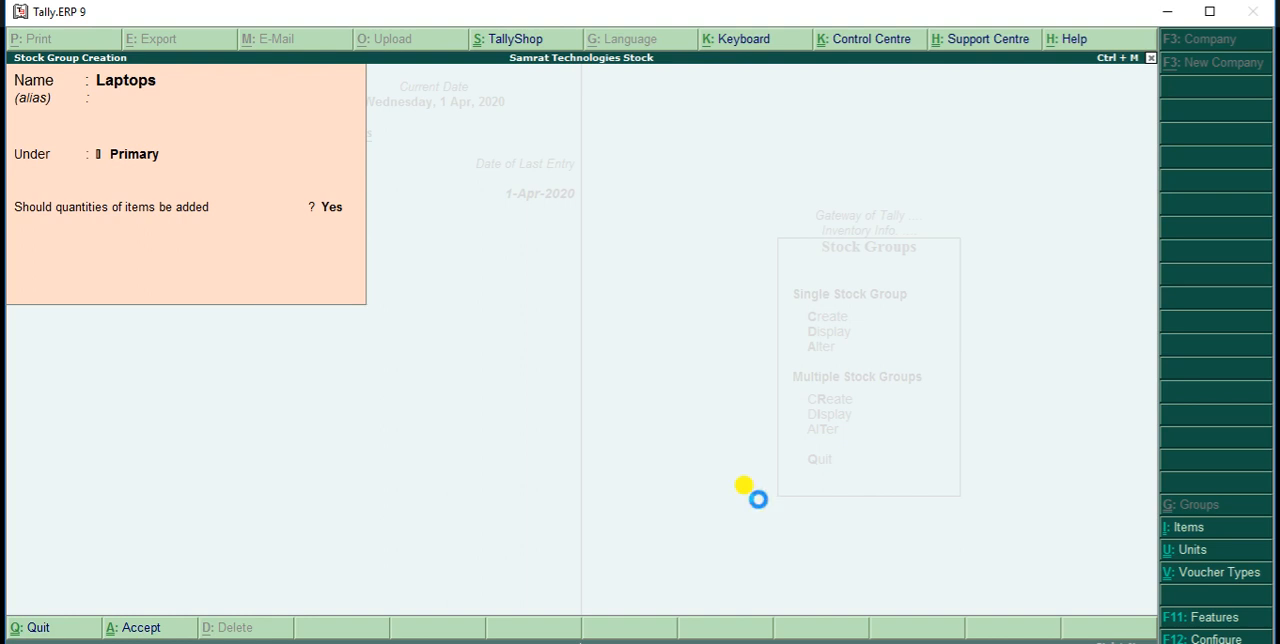
Create a second stock group named AC under Primary with item quantities added, and leave stock group creation
text(AC)
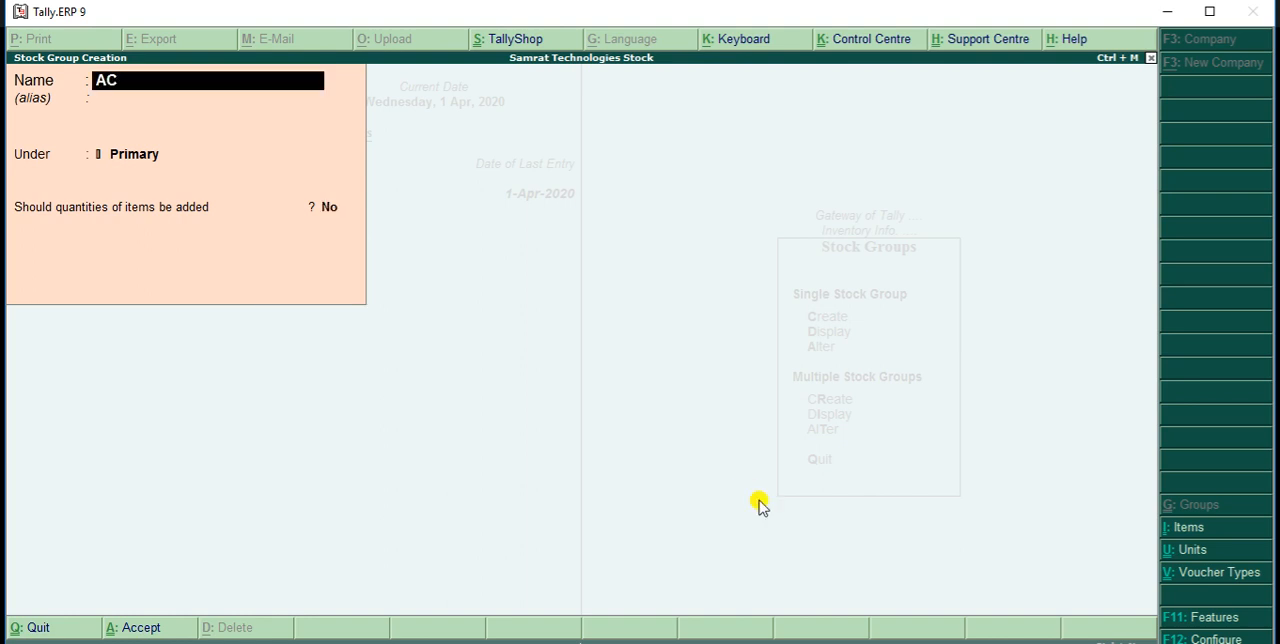
key(Return)
key(Return)
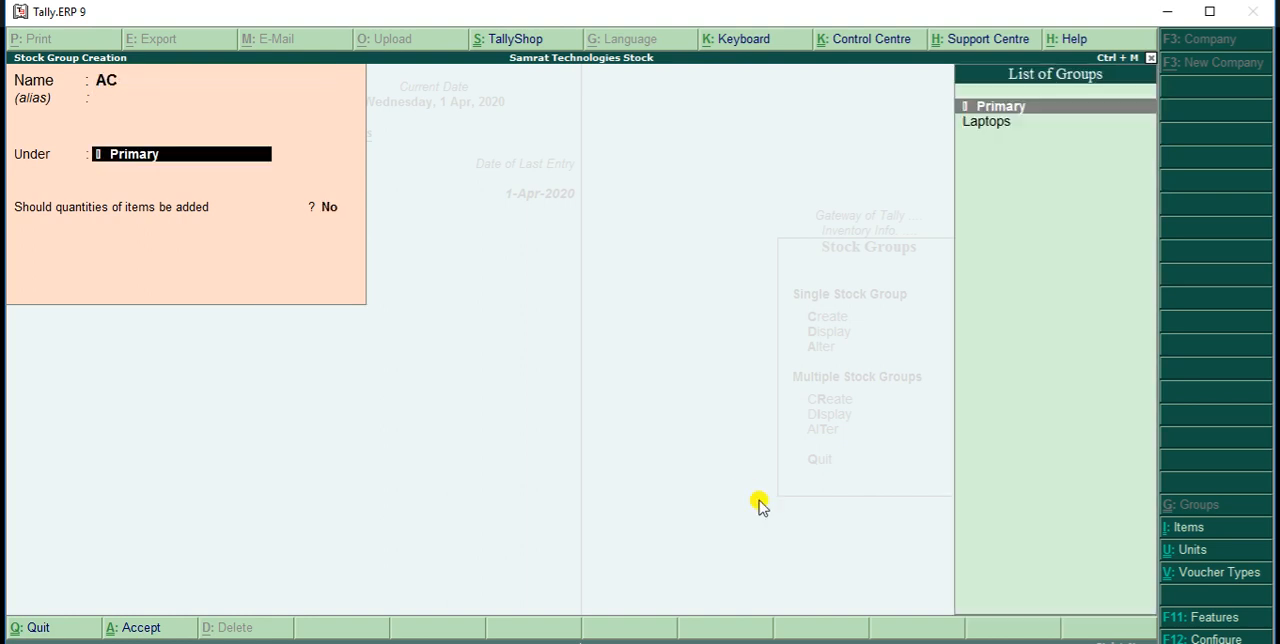
key(Return)
text(y)
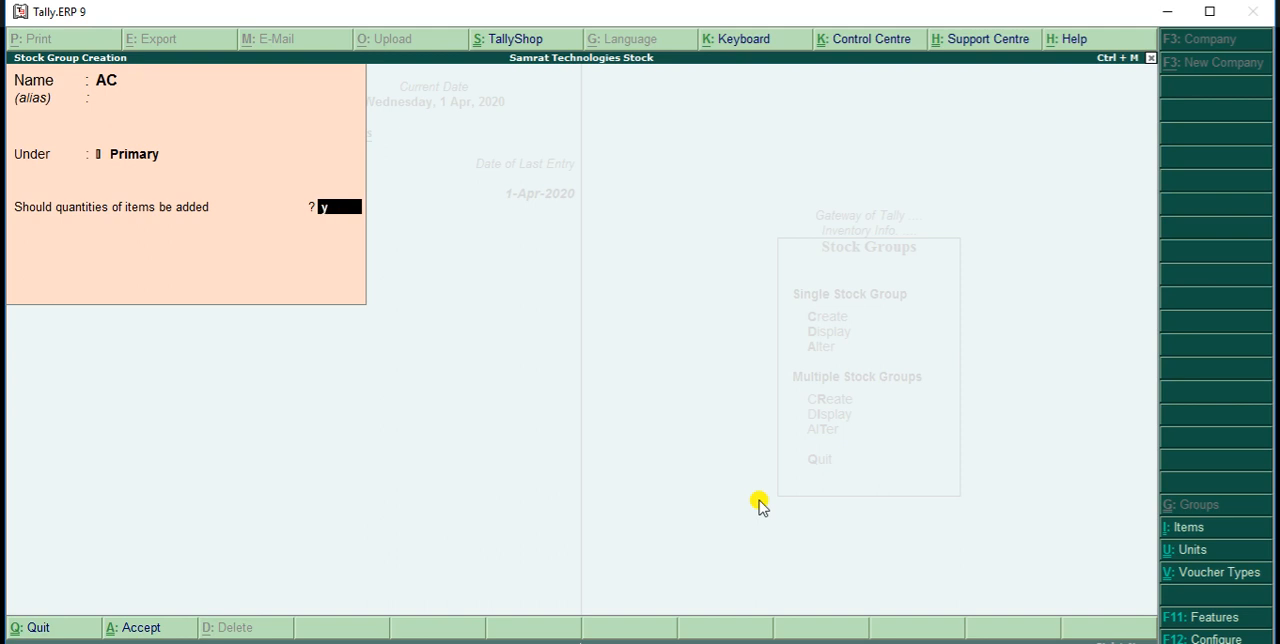
key(Return)
key(Return)
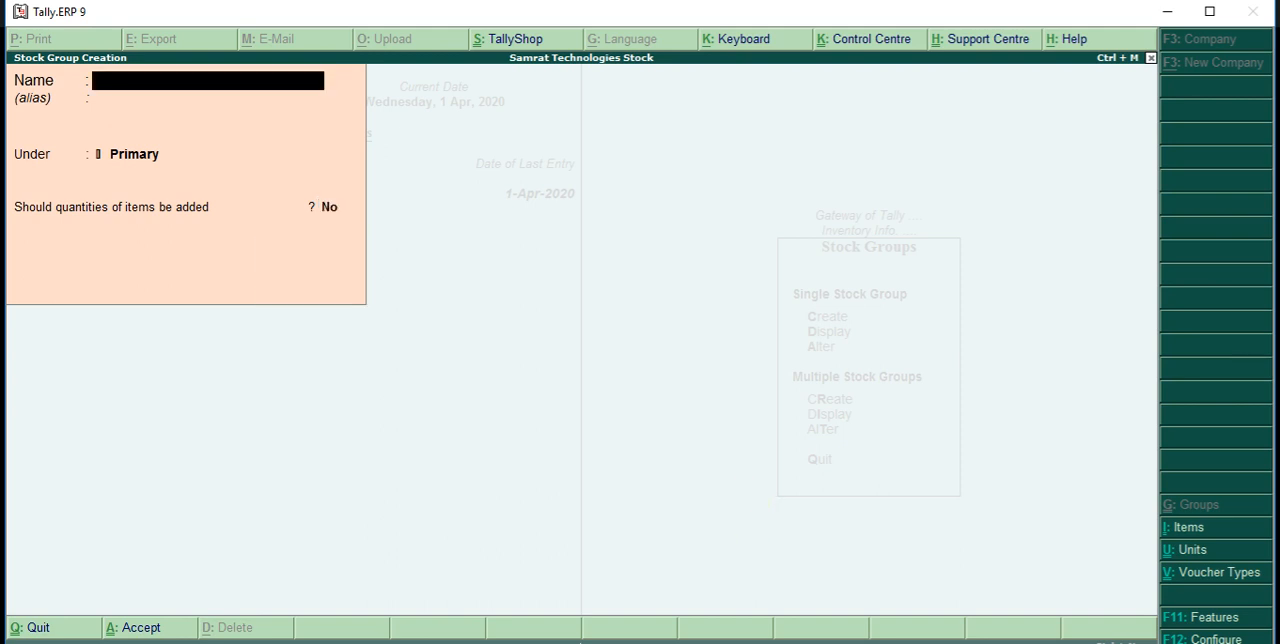
key(Escape)
key(y)
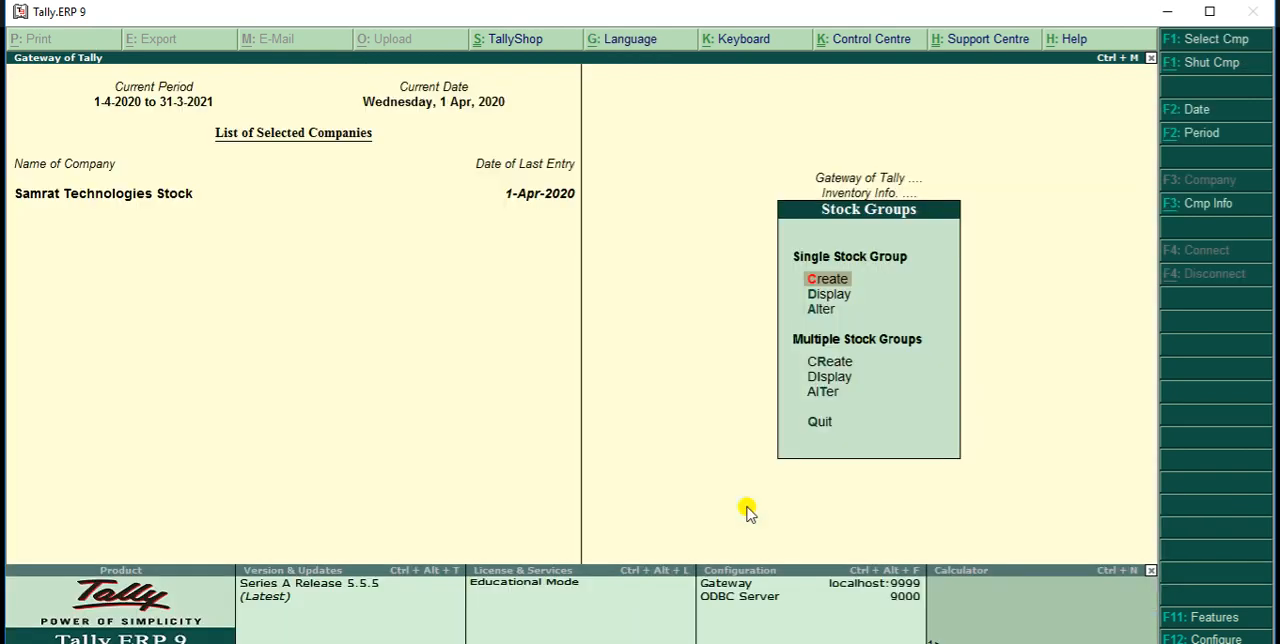
key(Escape)
Start a new single stock item and name it HP Laptp, without an alias
key(Down)
key(Return)
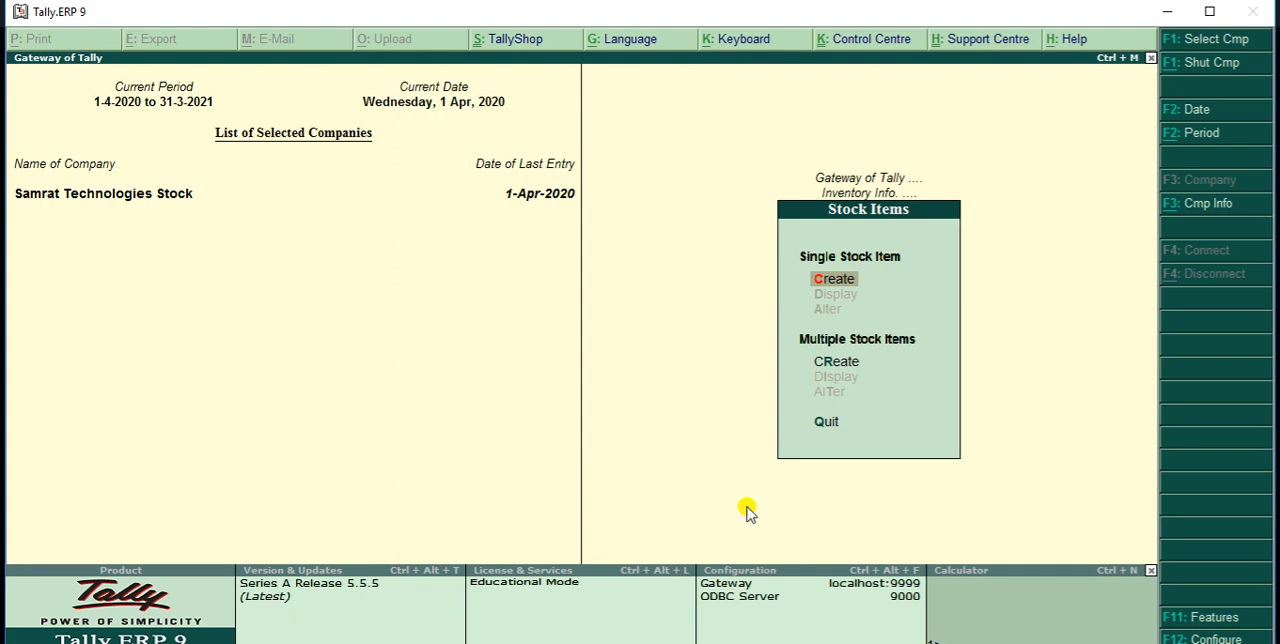
key(Return)
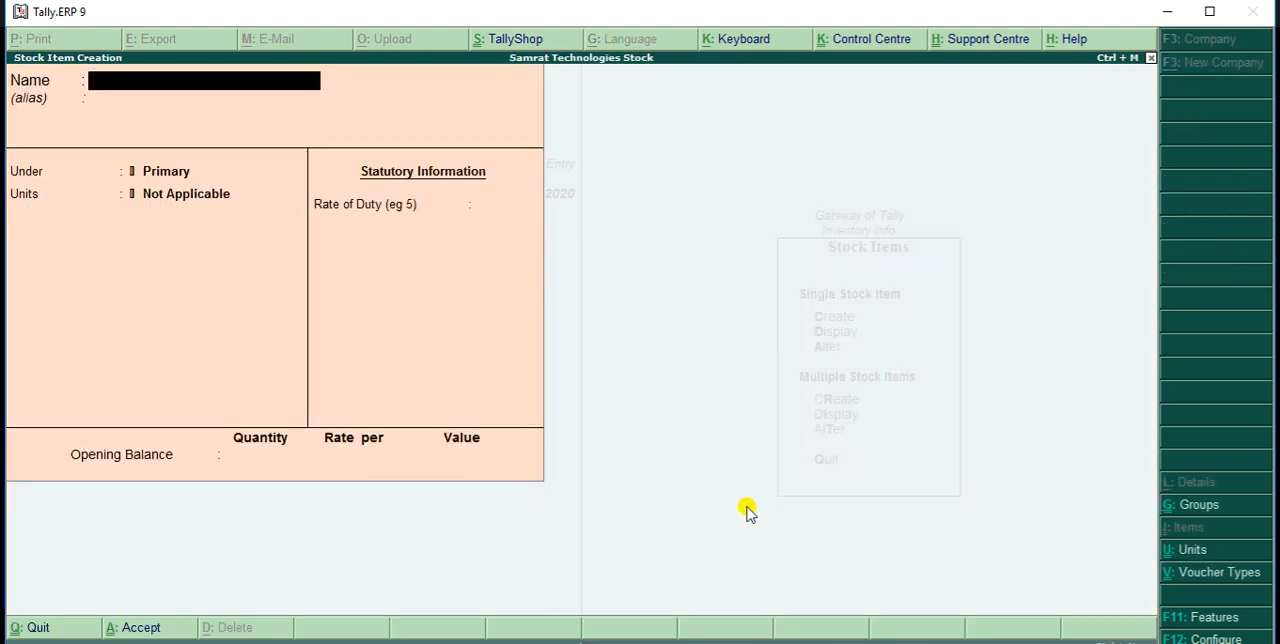
text(HP Laptp)
key(Return)
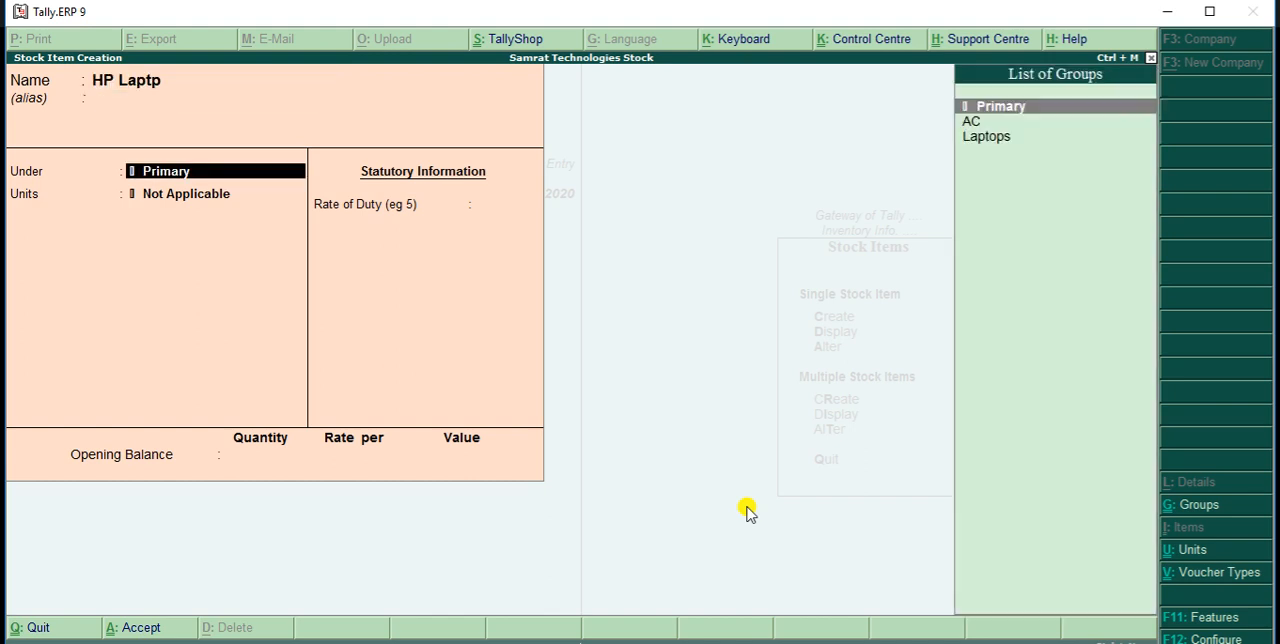
Place the HP Laptp item under the Laptops group with unit Pcs and save it without an opening balance
key(Down)
key(Down)
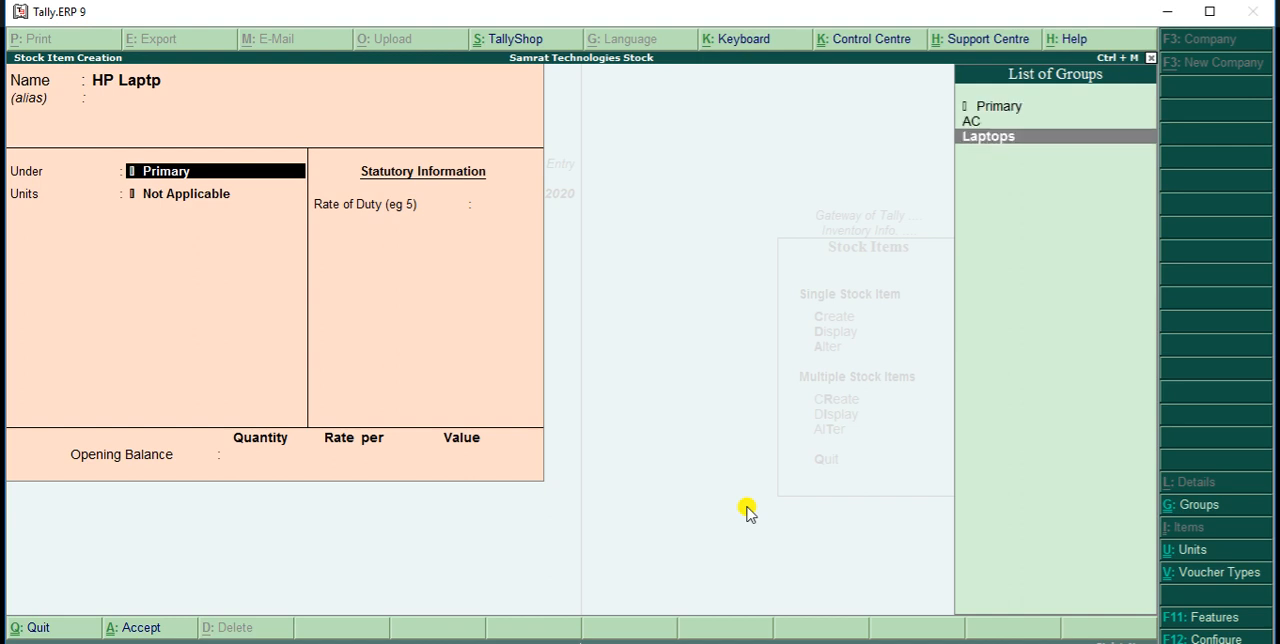
key(Return)
key(Down)
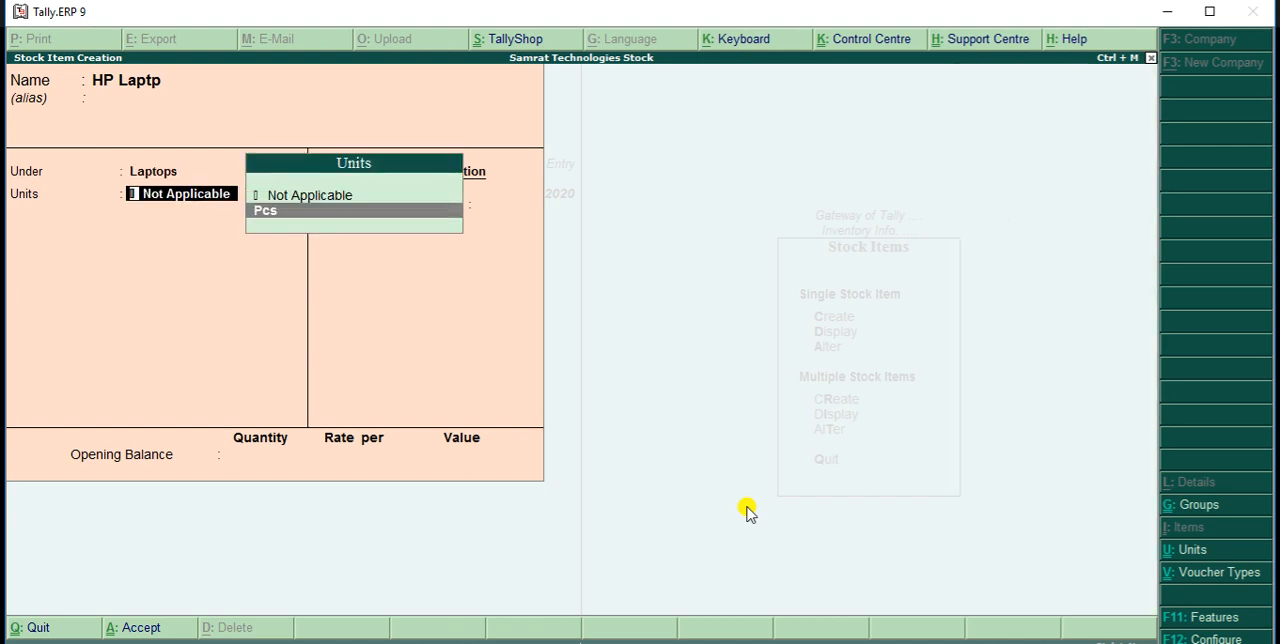
key(Return)
key(Return)
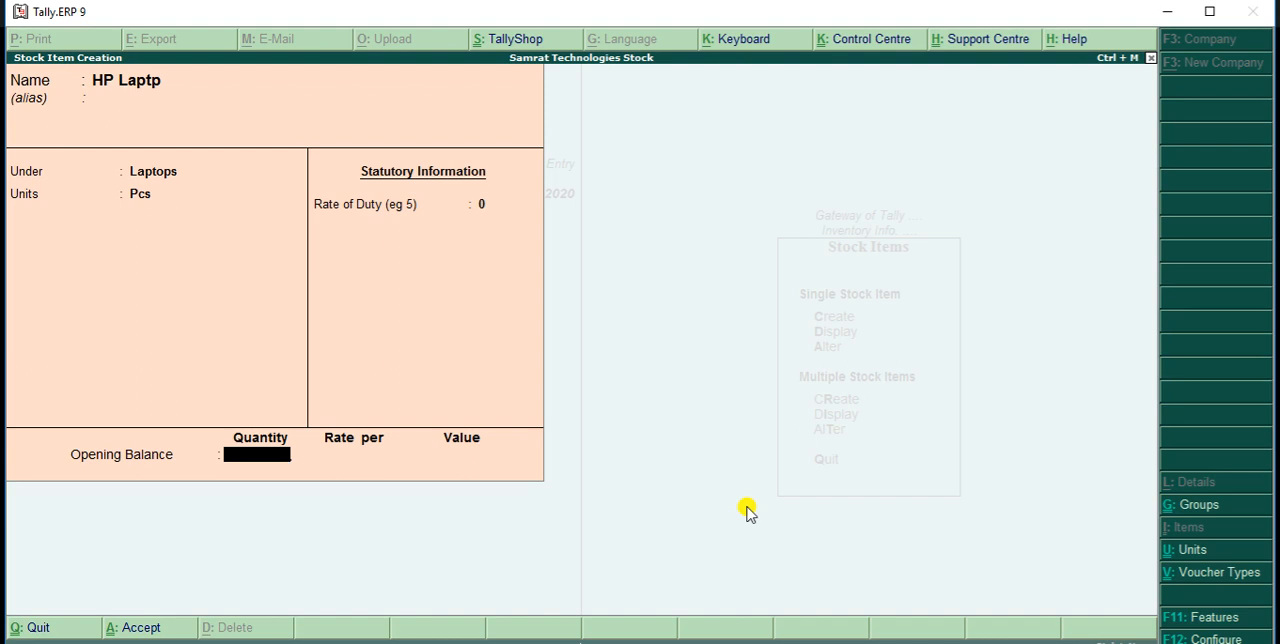
key(Return)
key(Return)
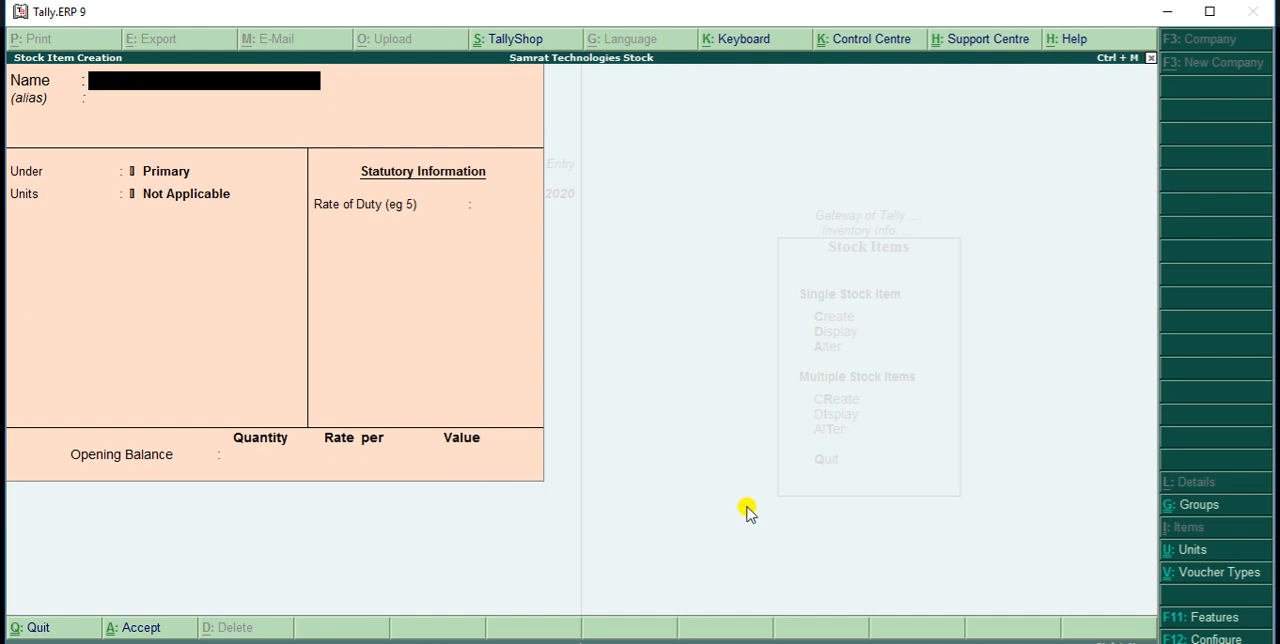
Name the next stock item Acer Laptop
text(cer)
key(Return)
key(Return)
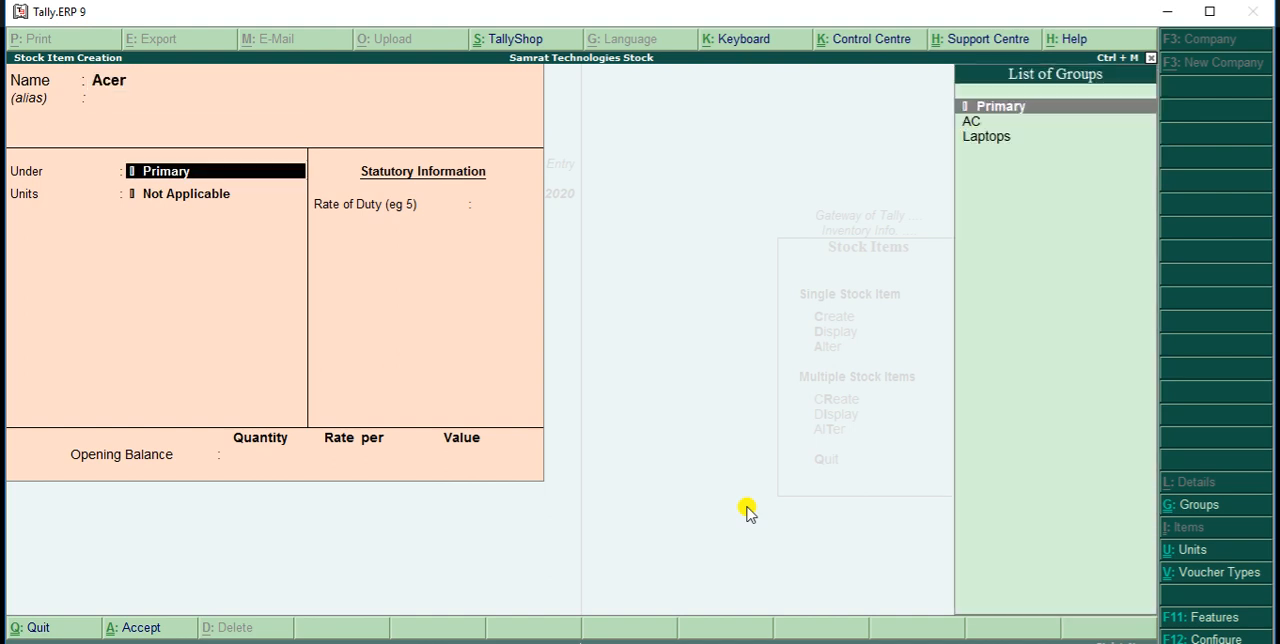
key(BackSpace)
key(BackSpace)
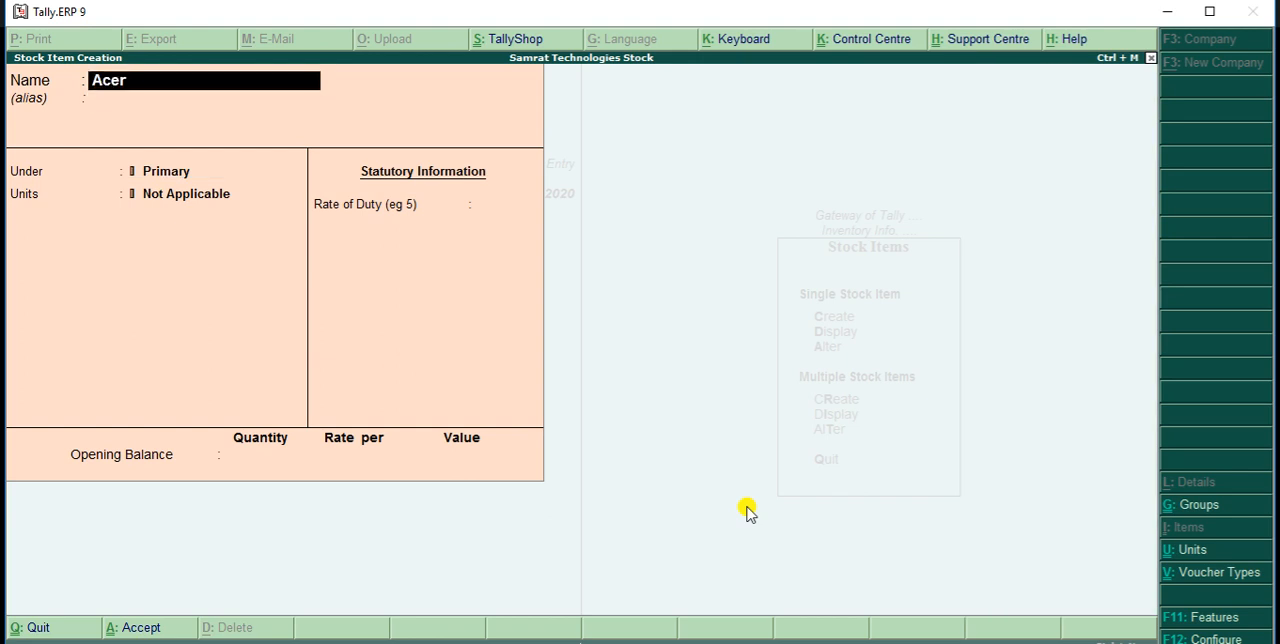
text(Laptop)
key(Return)
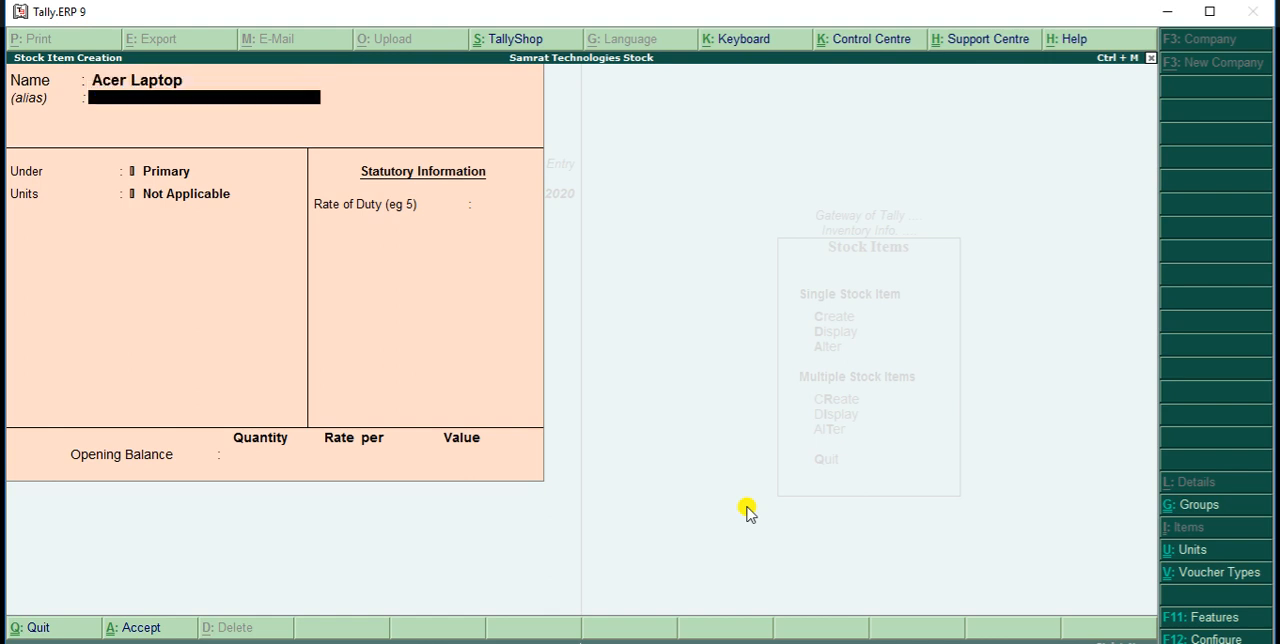
Place the Acer Laptop item under the Laptops group with unit Pcs and save it without duty rate or opening balance
key(Return)
key(Down)
key(Down)
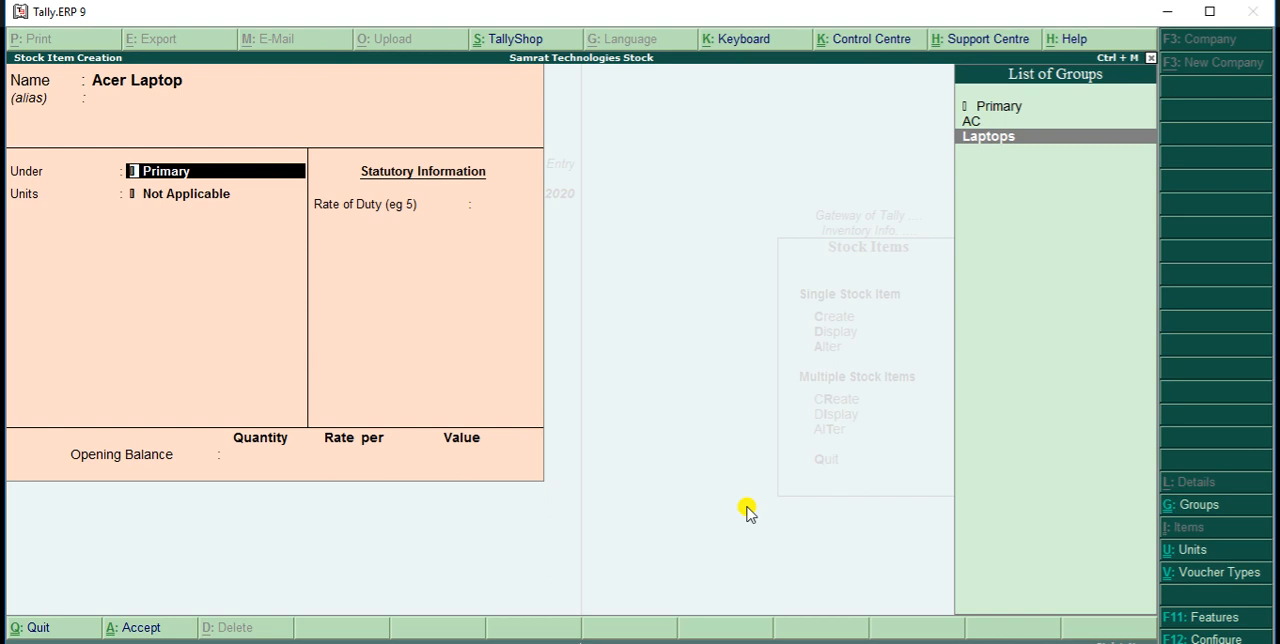
key(Return)
key(Down)
key(Return)
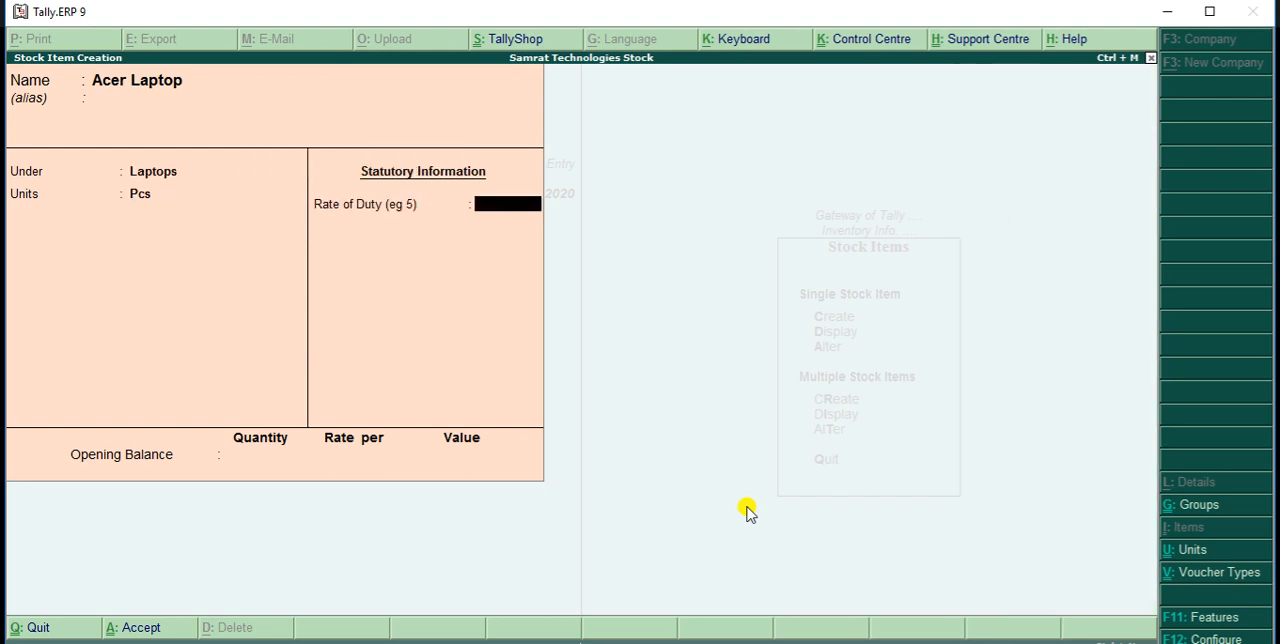
key(Return)
key(Return)
key(Return)
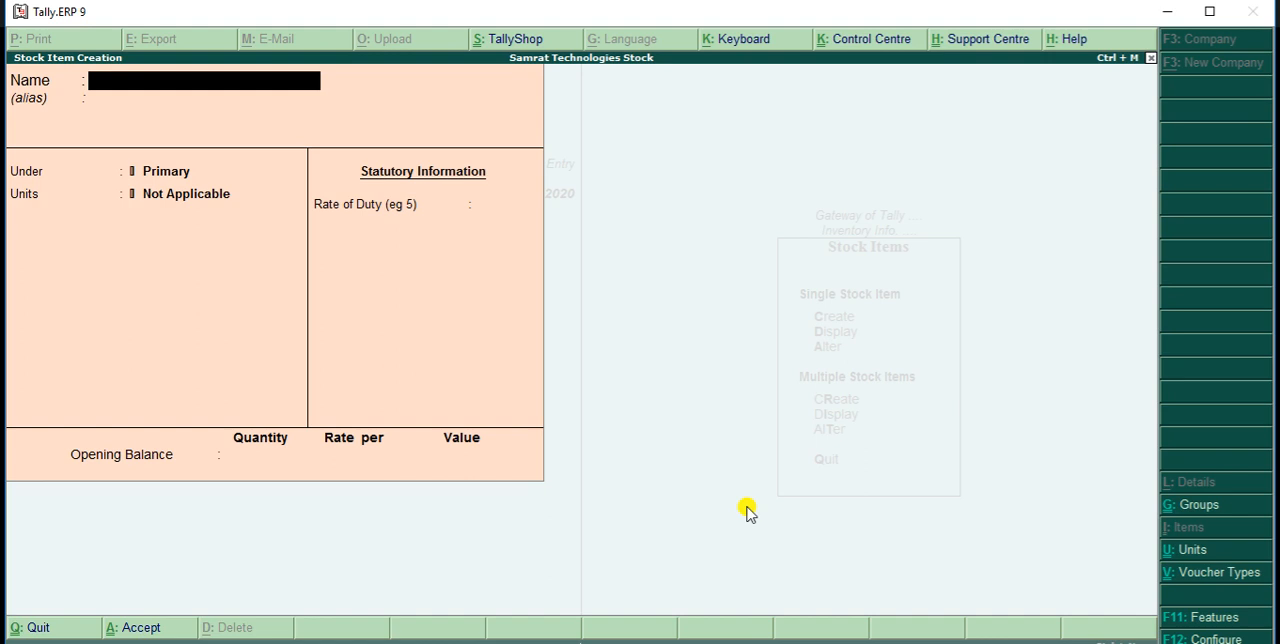
Name the next stock item LG AC, leaving its alias empty
text(LG AC)
key(Return)
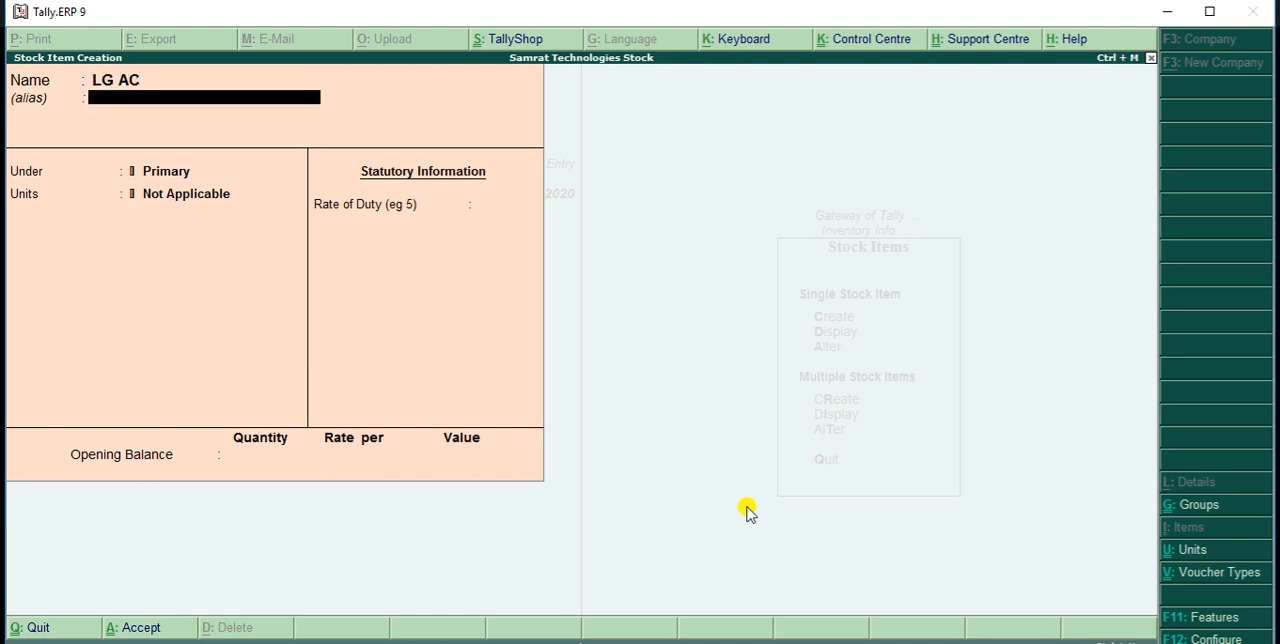
key(Return)
Place the LG AC item under the AC group with unit Pcs and save it without a duty rate or opening balance
key(Down)
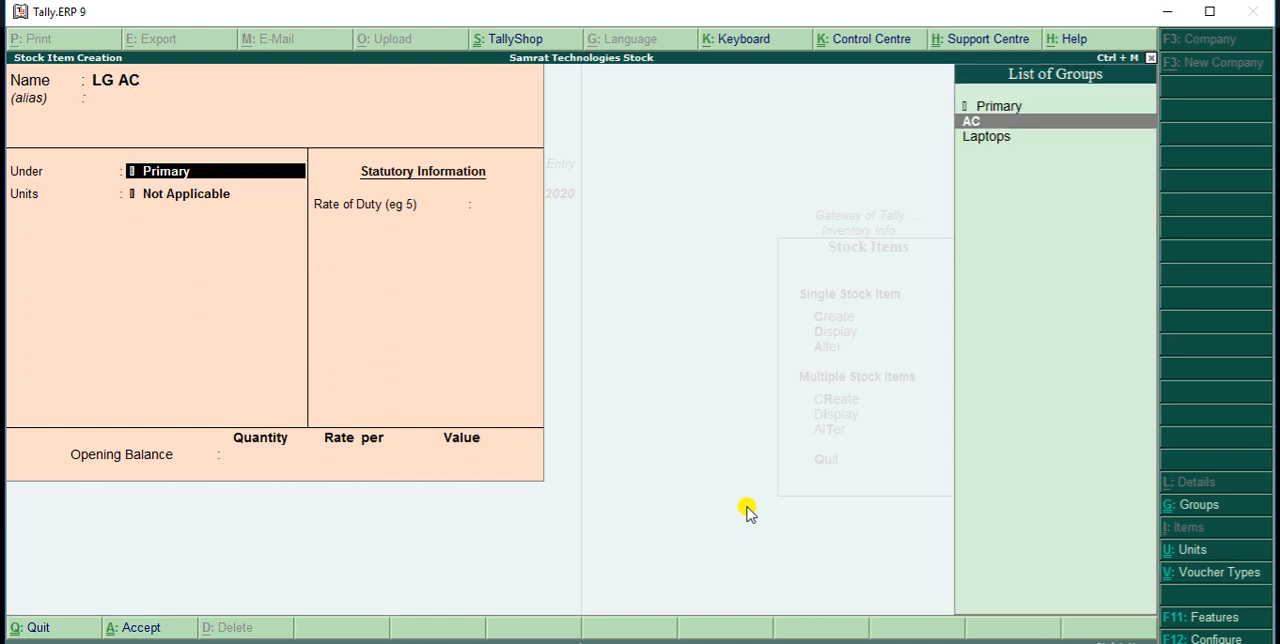
key(Return)
key(Down)
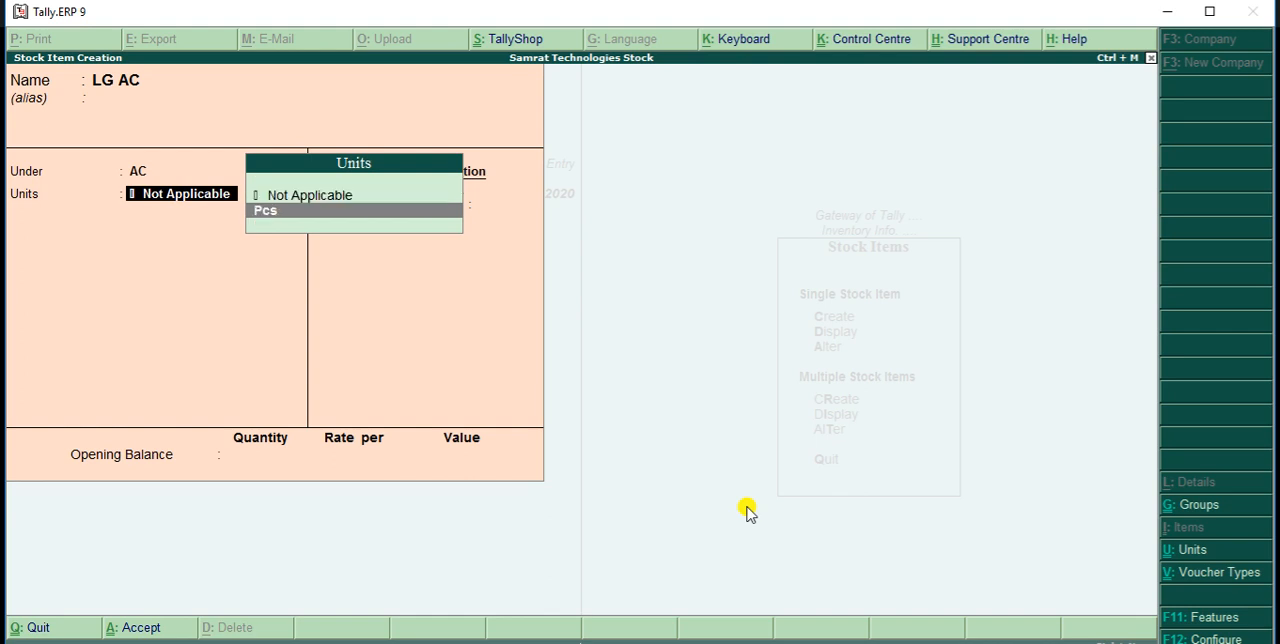
key(Return)
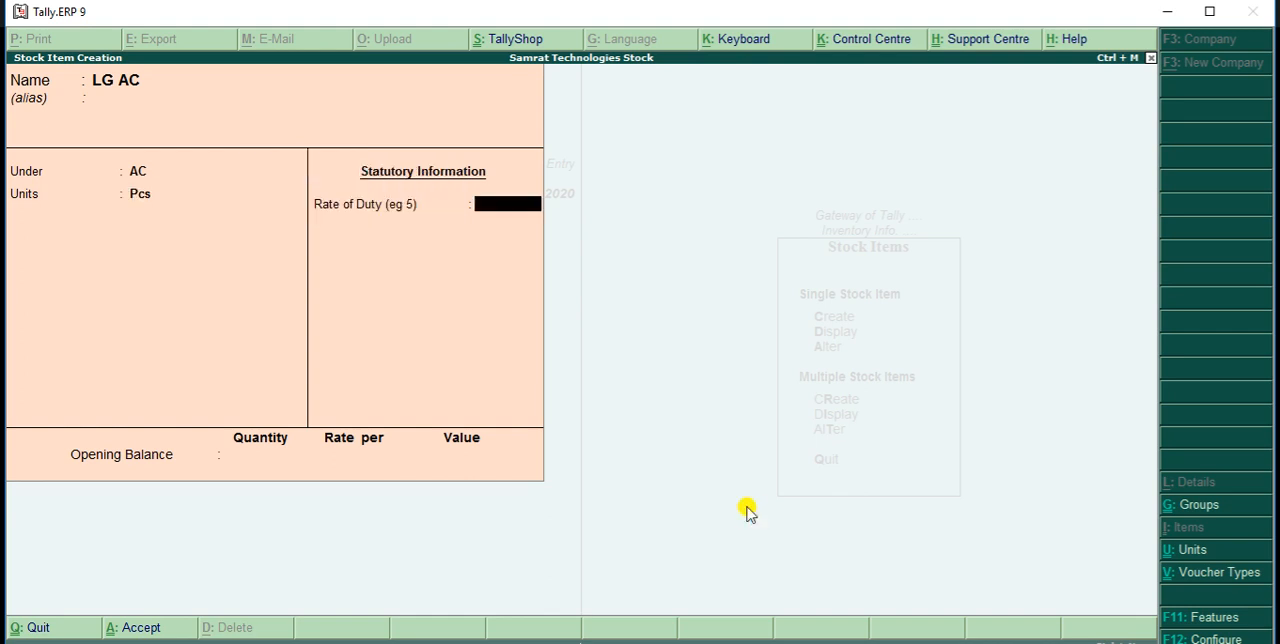
key(ctrl+a)
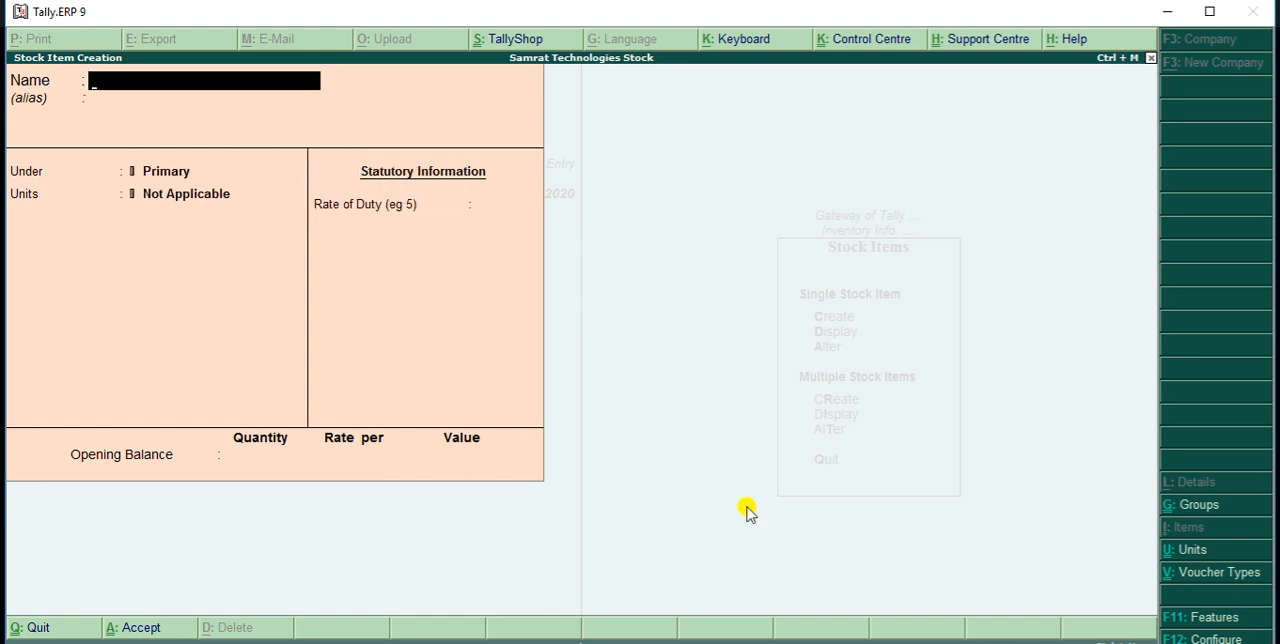
Name the next stock item Whirlpool AC, leaving its alias empty
text(Whirlpool AC)
key(Return)
Place the Whirlpool AC item under the AC group with unit Pcs, save it without duty rate or opening balance, and leave stock item creation
key(Return)
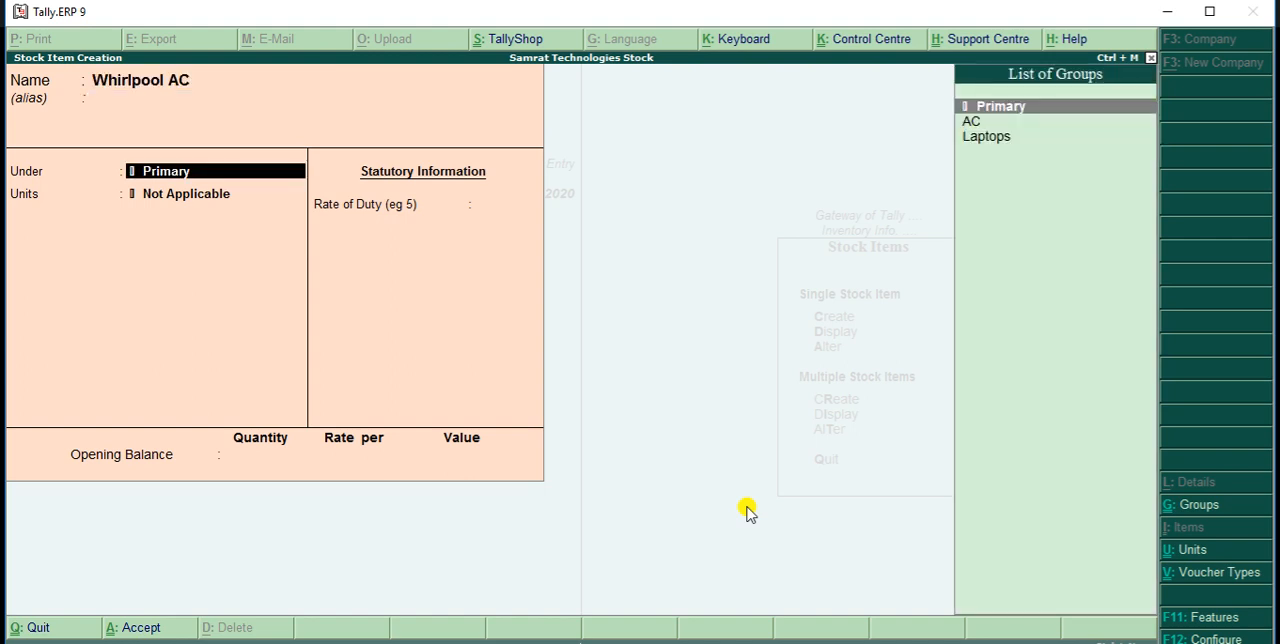
key(Down)
key(Return)
key(Down)
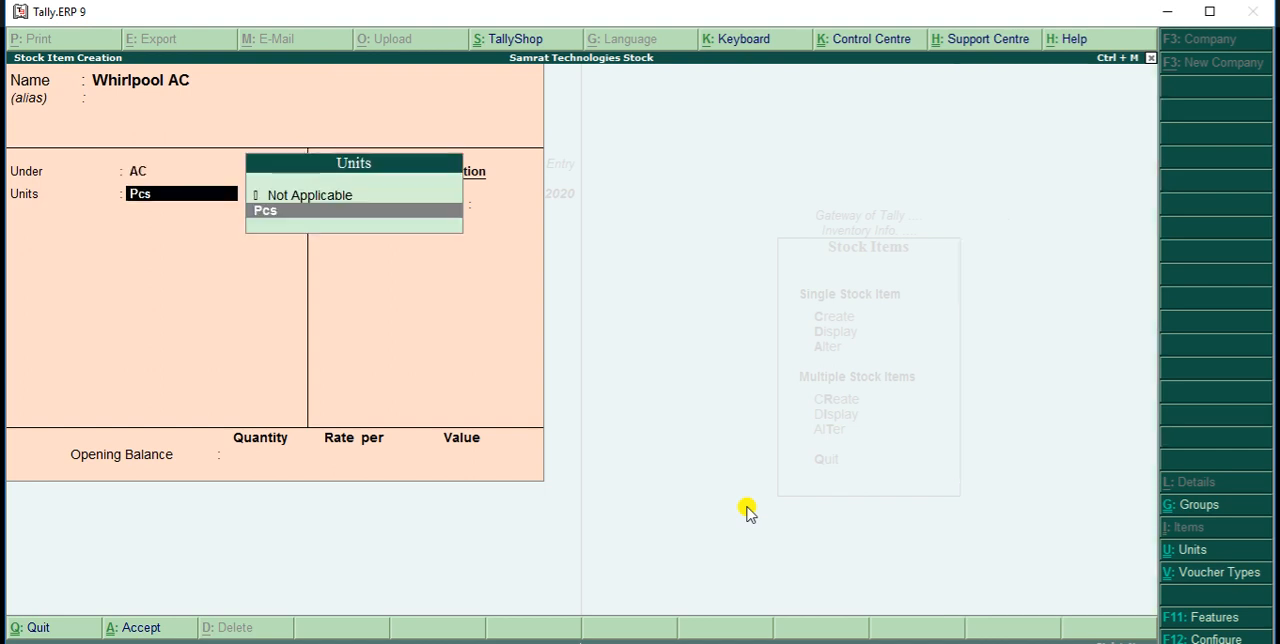
key(Return)
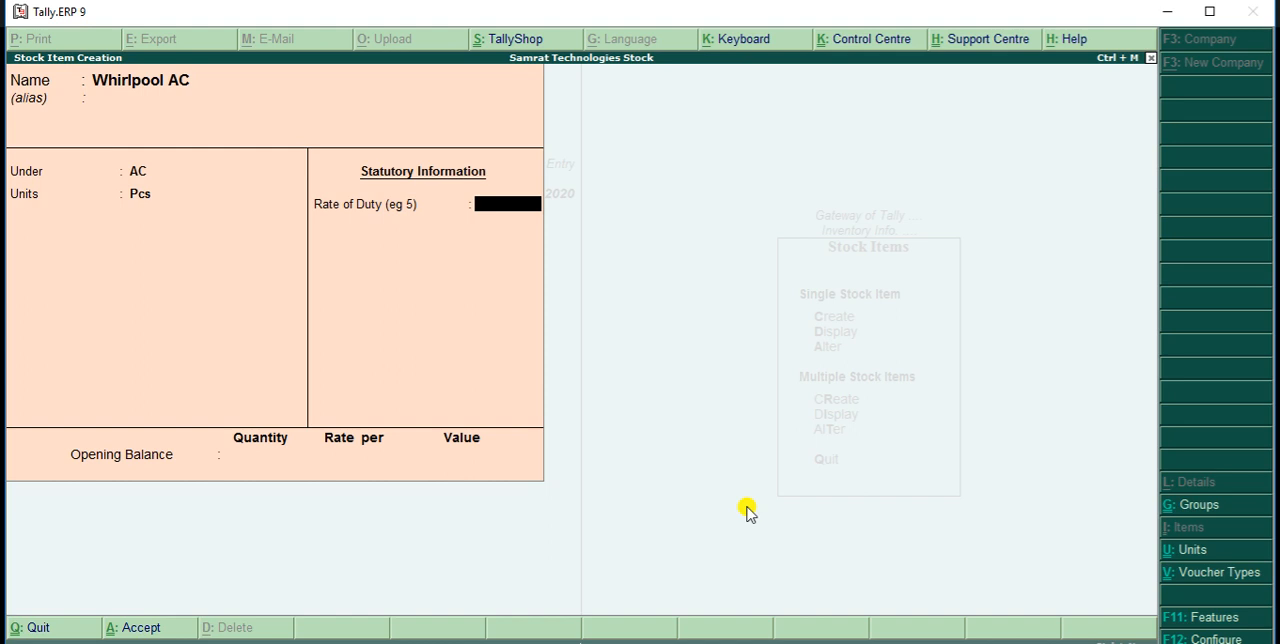
key(Return)
key(Return)
key(Return)
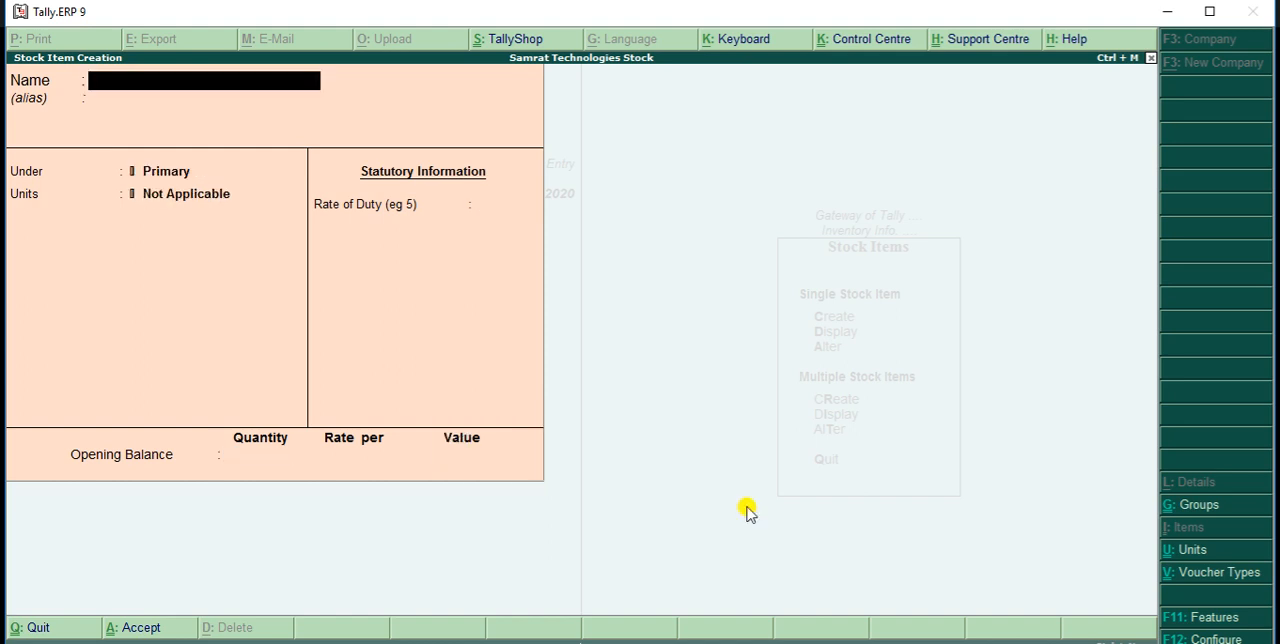
key(Escape)
key(Return)
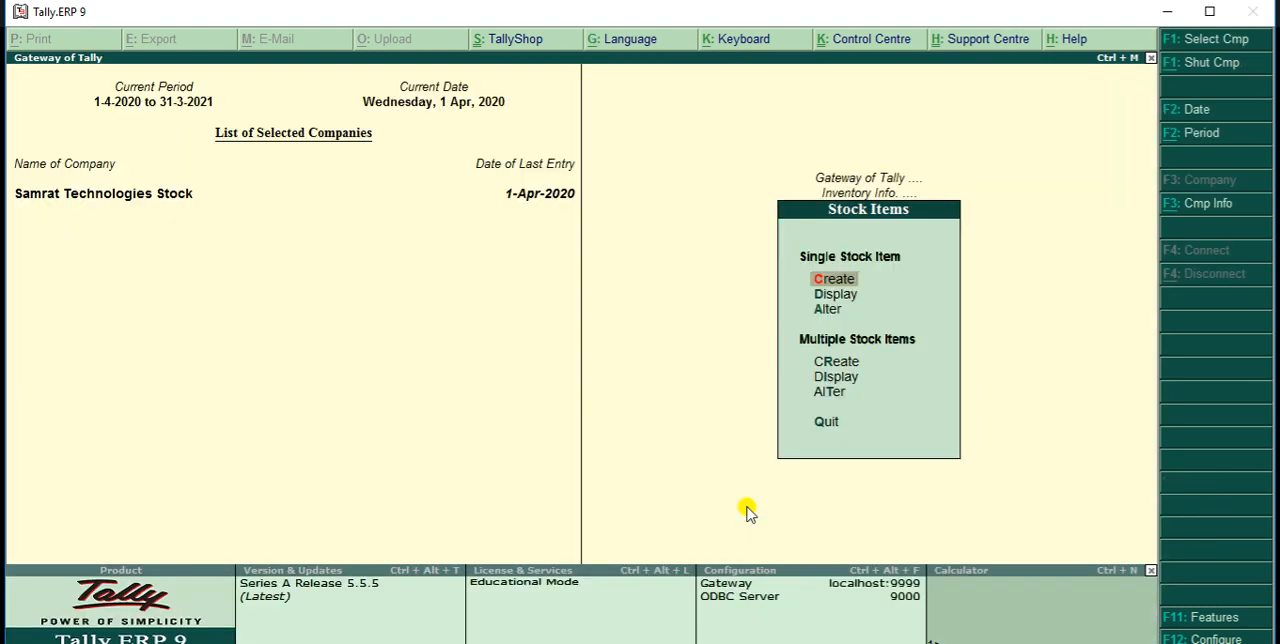
Display the list of single stock items to check the created ones, and leave it without opening any item
key(Escape)
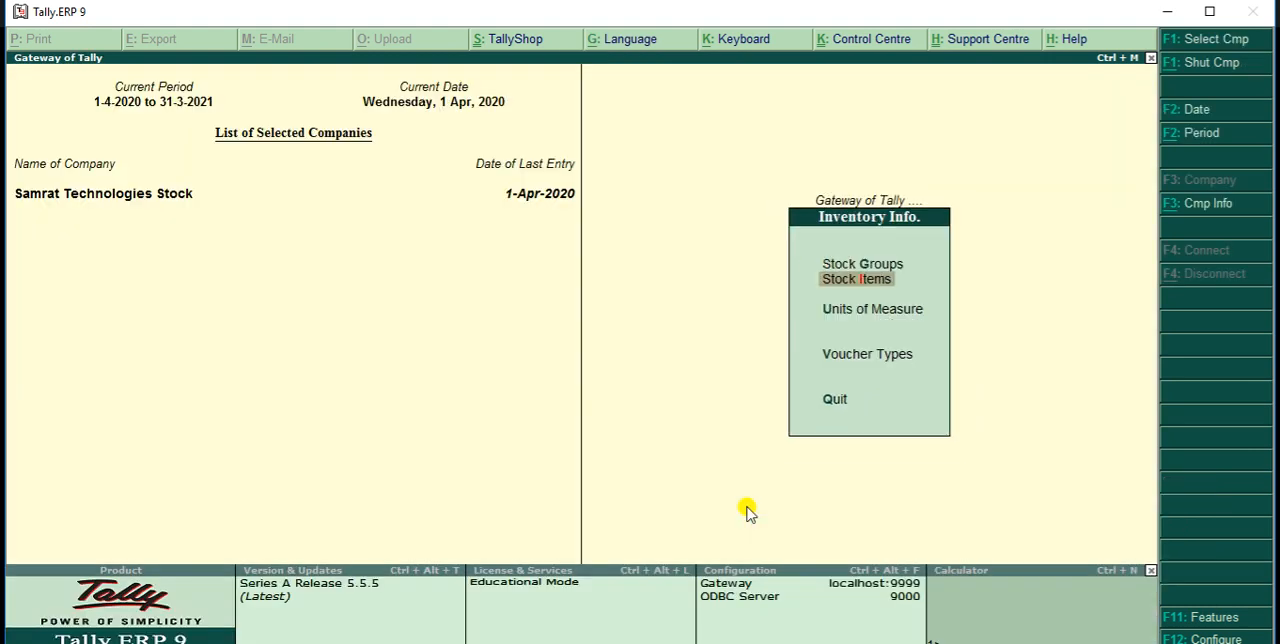
key(Return)
key(Down)
key(Return)
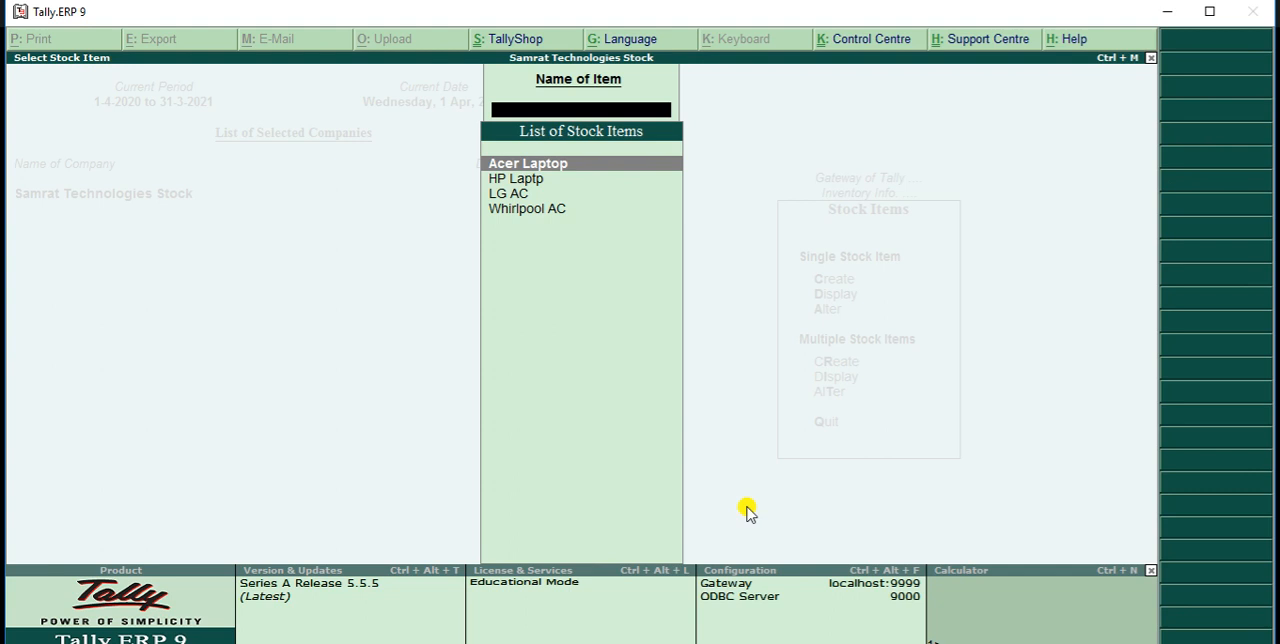
key(Escape)
Start a Purchase accounting voucher with supplier invoice number 101 dated 1-Apr-2020
key(Escape)
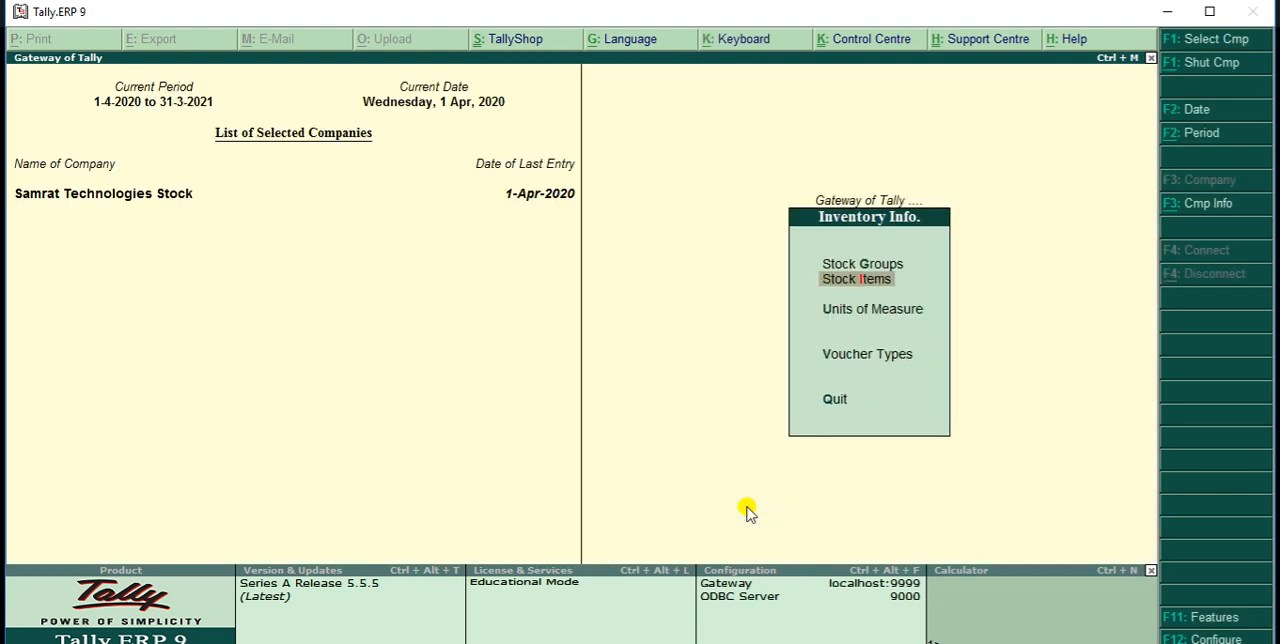
key(Escape)
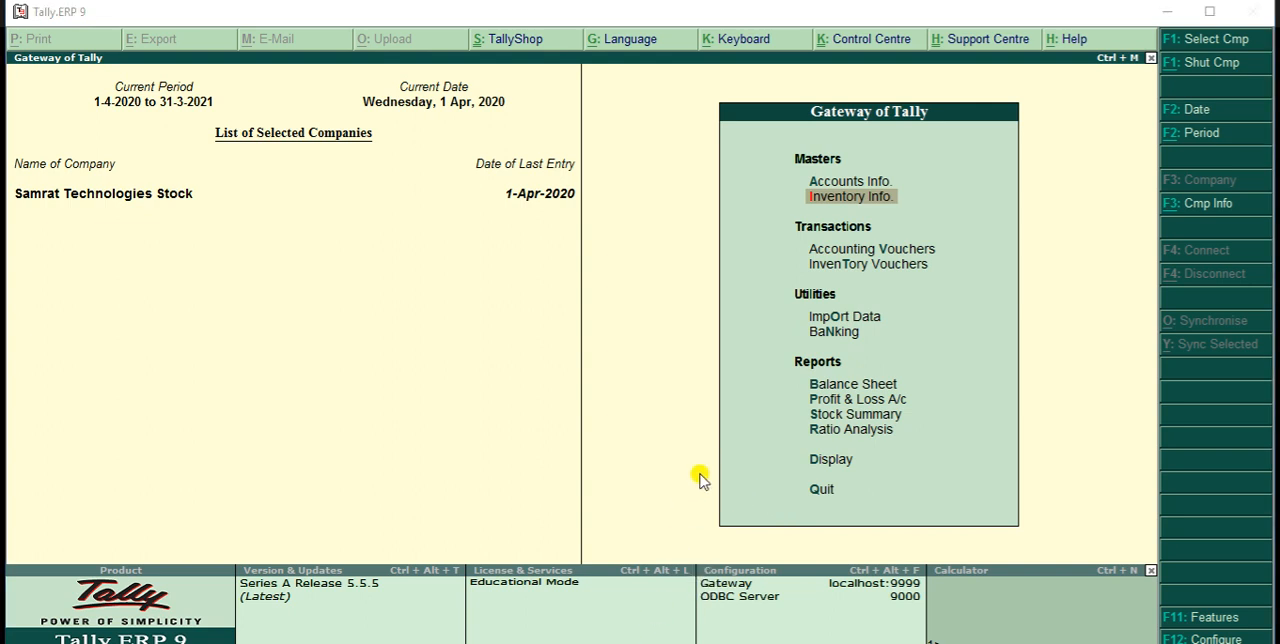
click(871, 253)
click(871, 253)
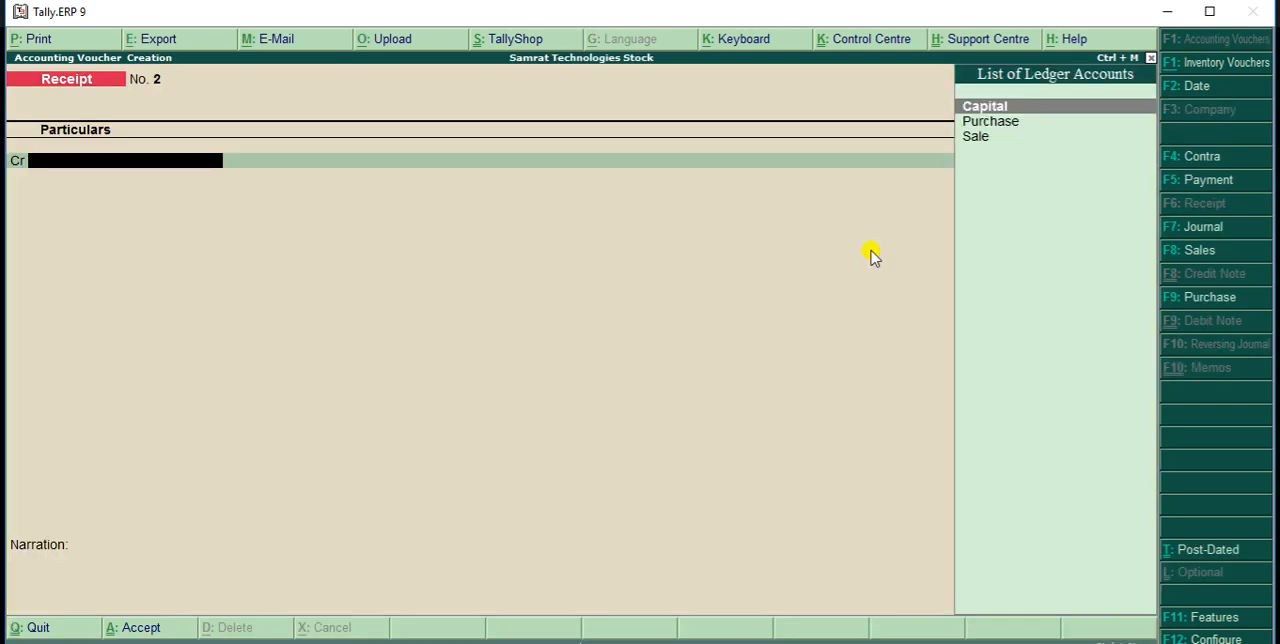
key(F9)
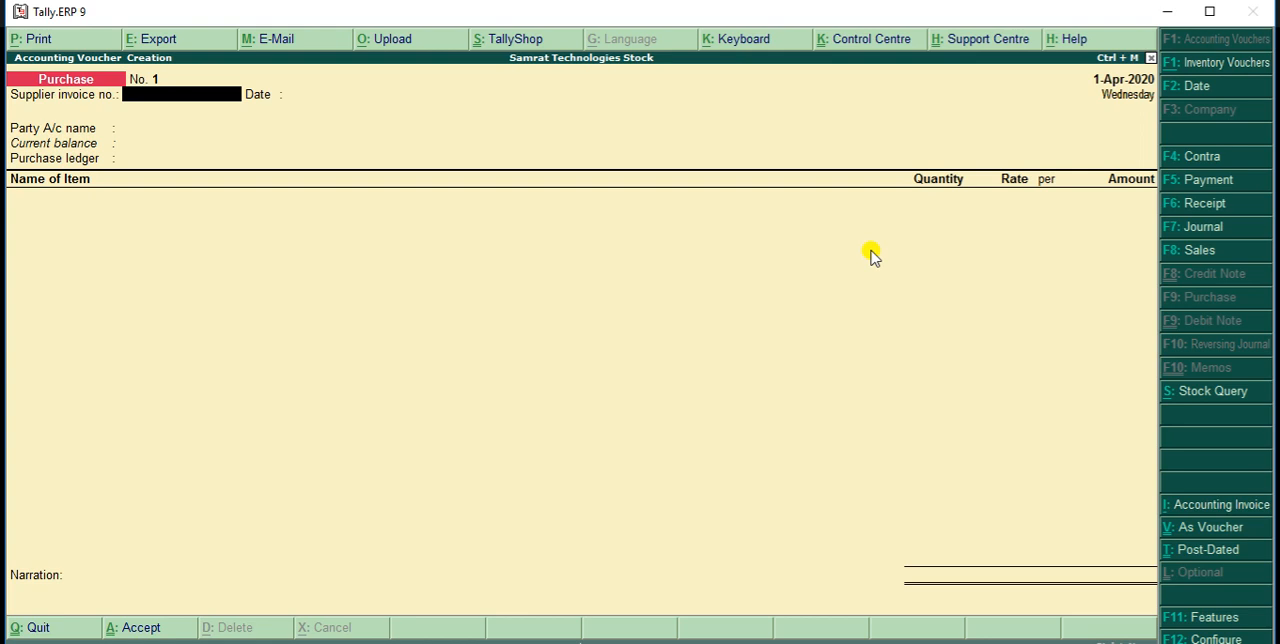
text(101)
key(Return)
key(Return)
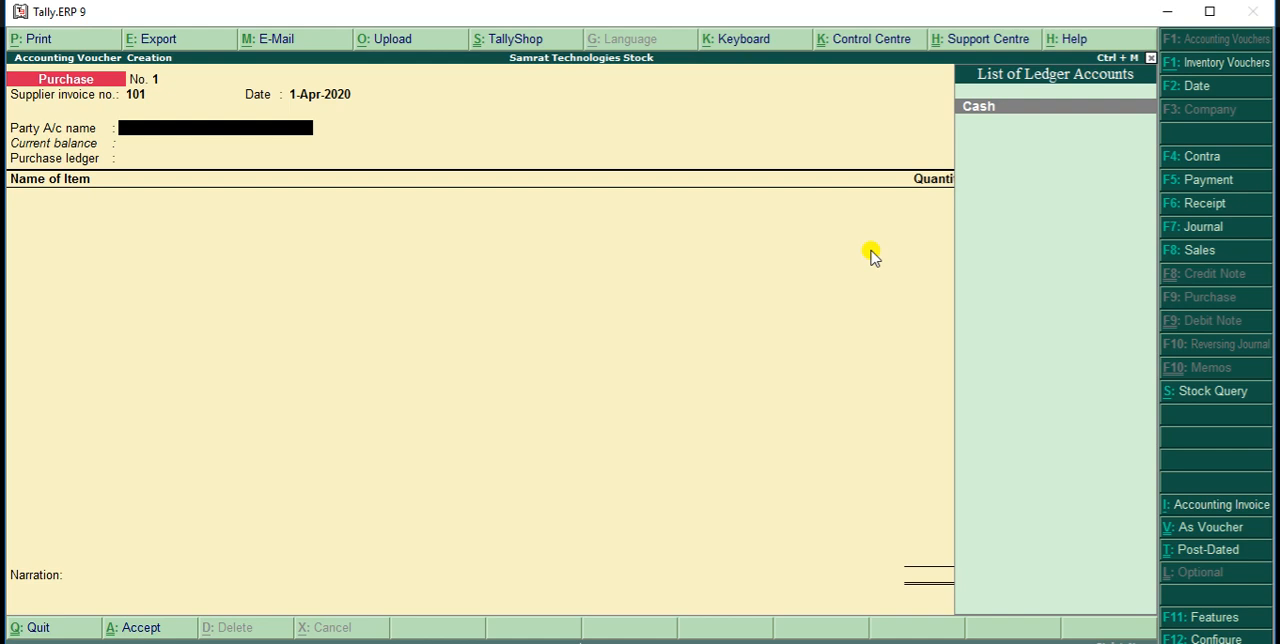
Set the voucher's party account to Cash, keep the default supplier details, and choose Purchase as the purchase ledger
key(Return)
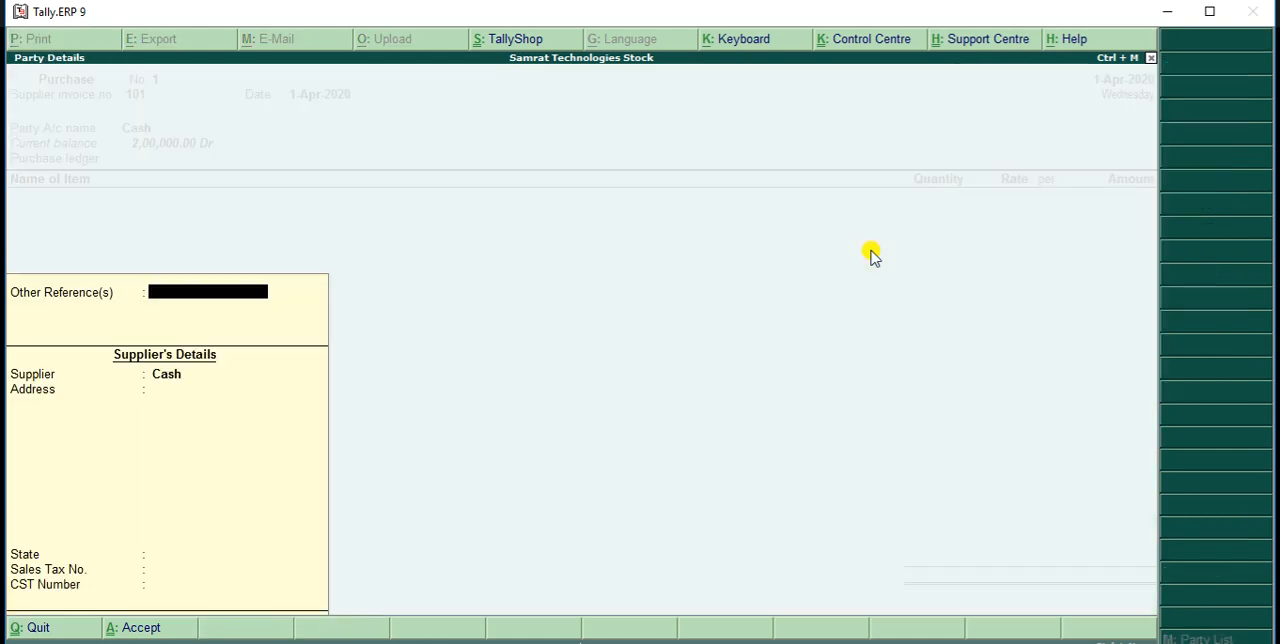
key(Return)
key(Return)
key(Return)
key(Return)
key(Return)
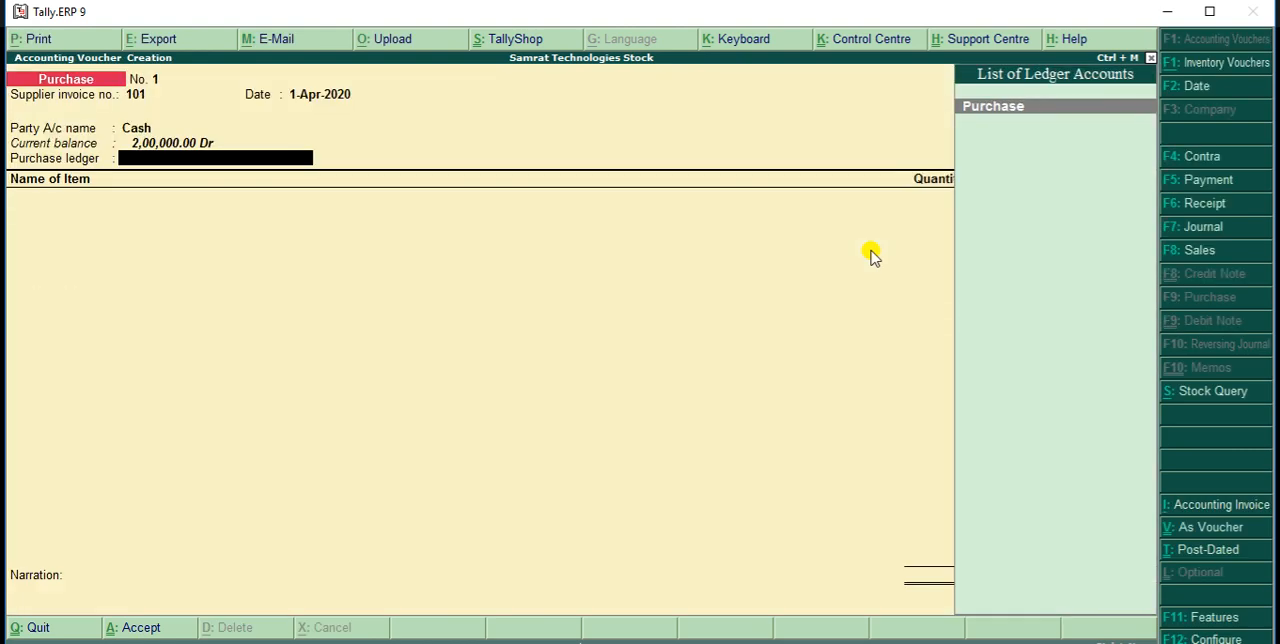
key(Return)
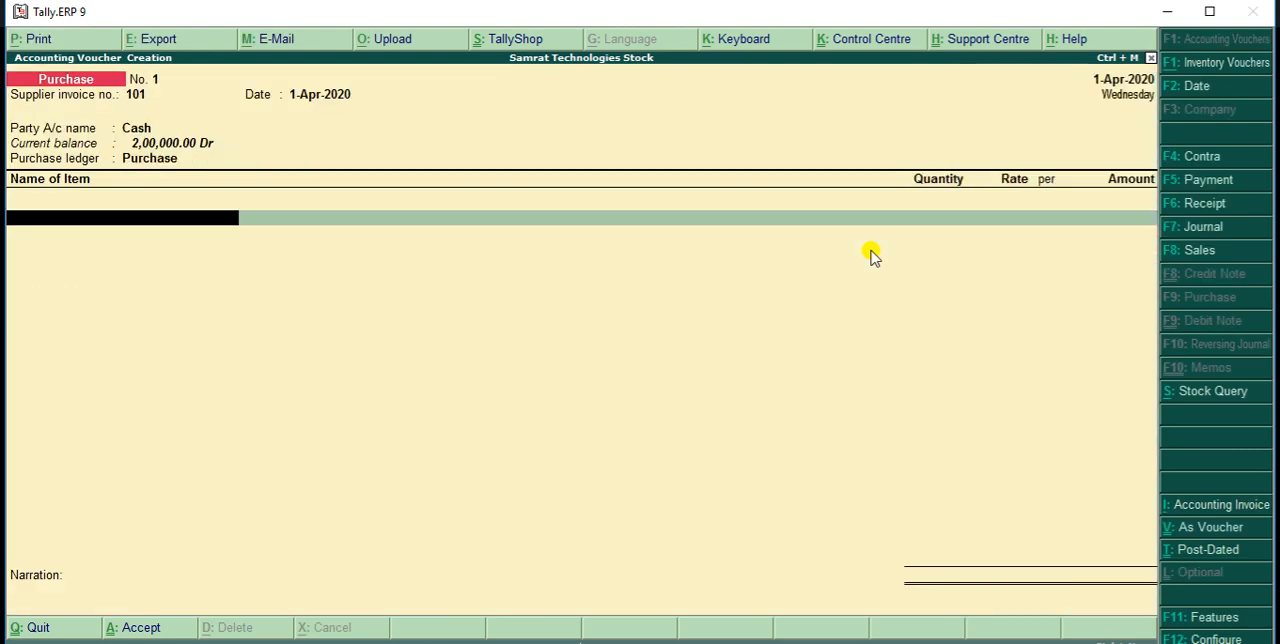
Enter HP Laptp as the first purchased item with quantity 8 Pcs at a rate of 14,000 per piece
text(Hp)
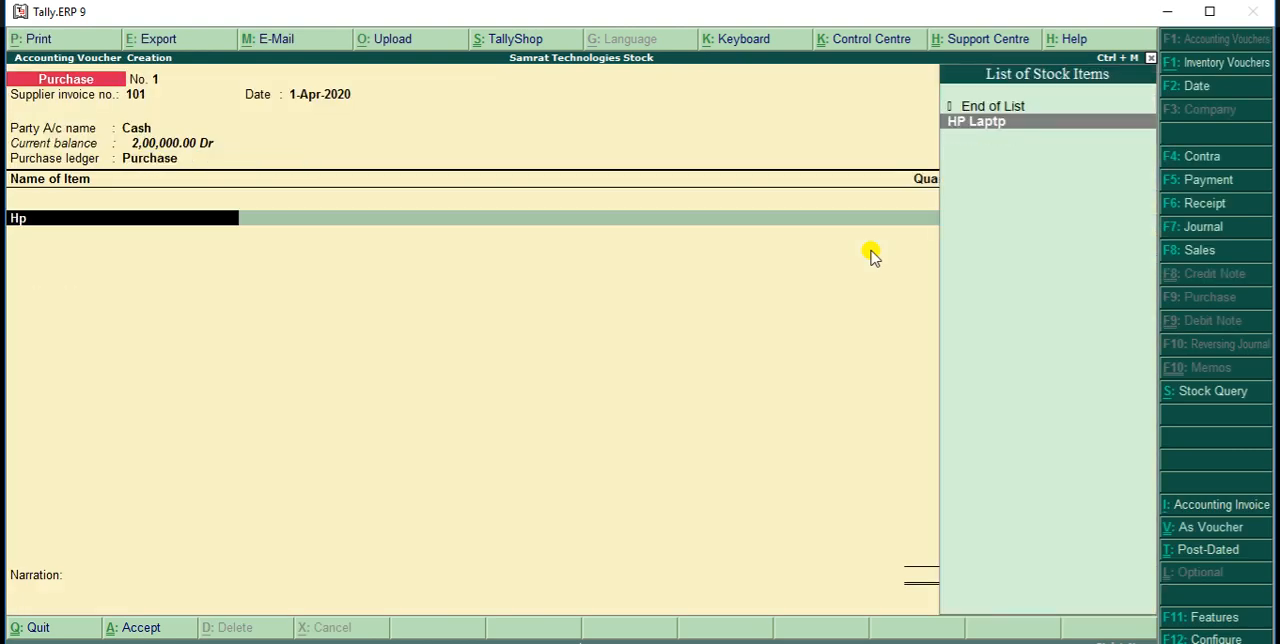
key(Return)
text(8)
key(Return)
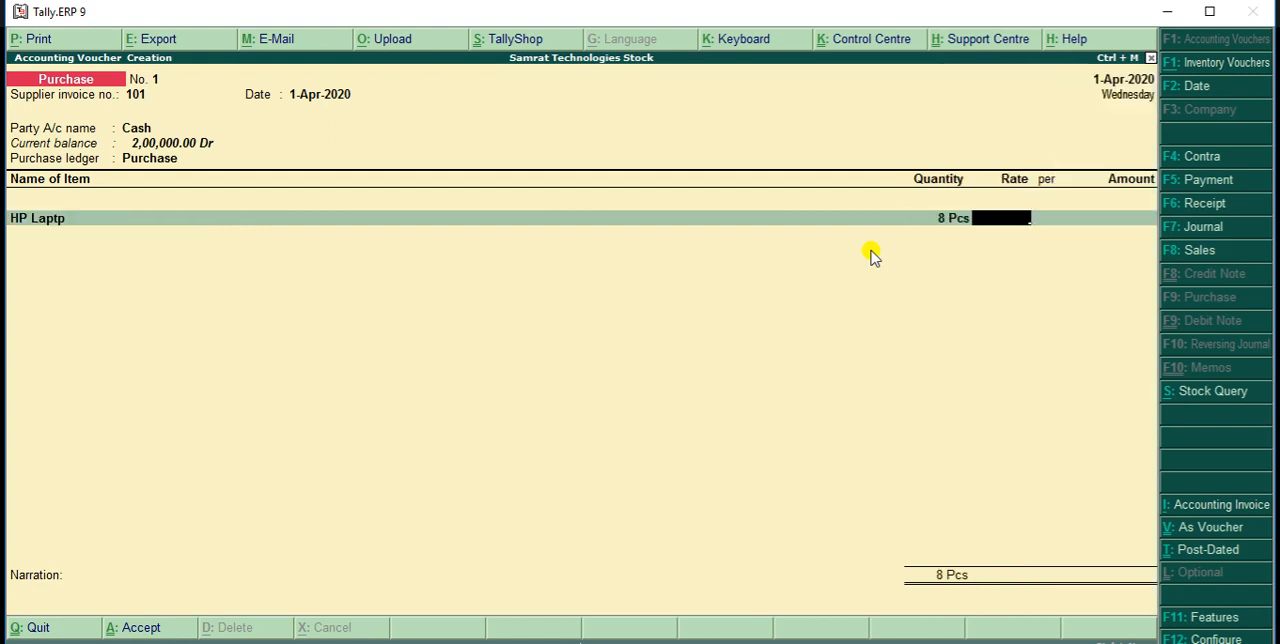
text(14000)
key(Return)
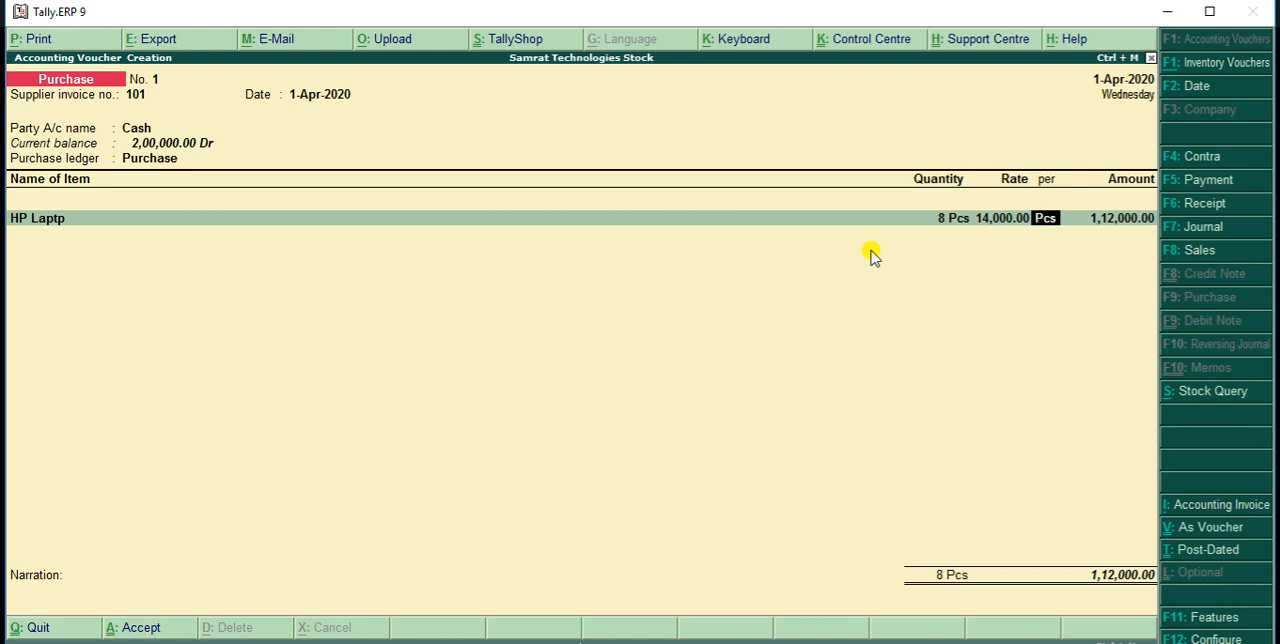
key(Return)
key(Return)
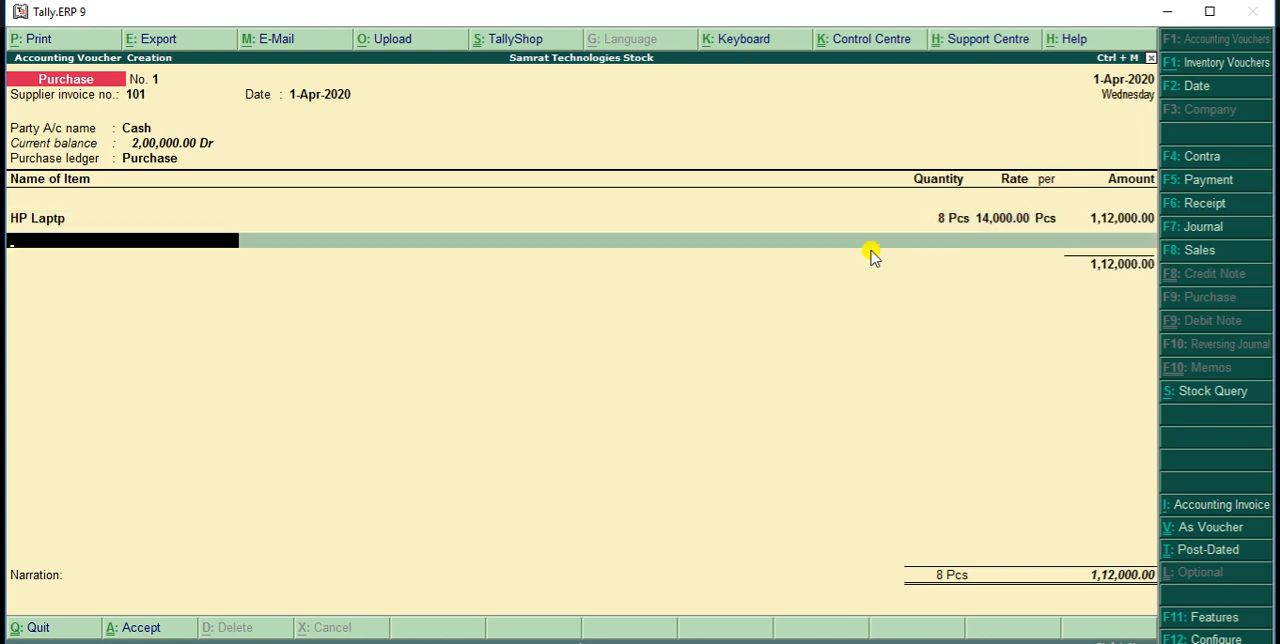
Add Acer Laptop to the purchase voucher with quantity 5 Pcs at a rate of 15,000 per piece
text(A)
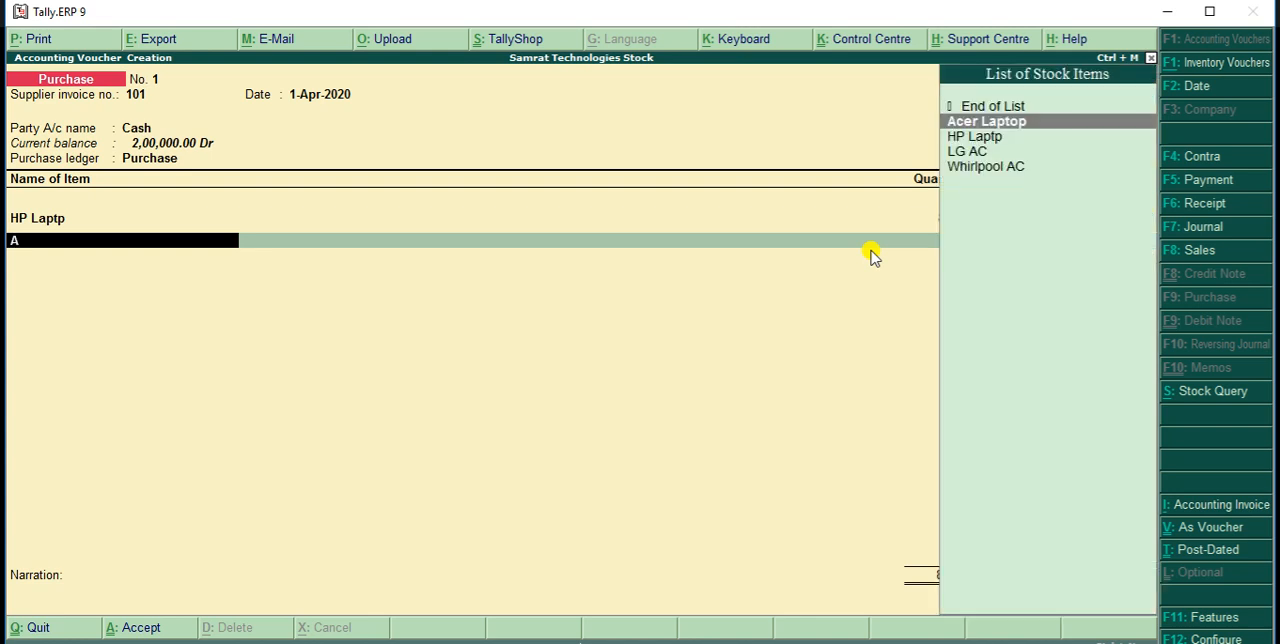
key(Return)
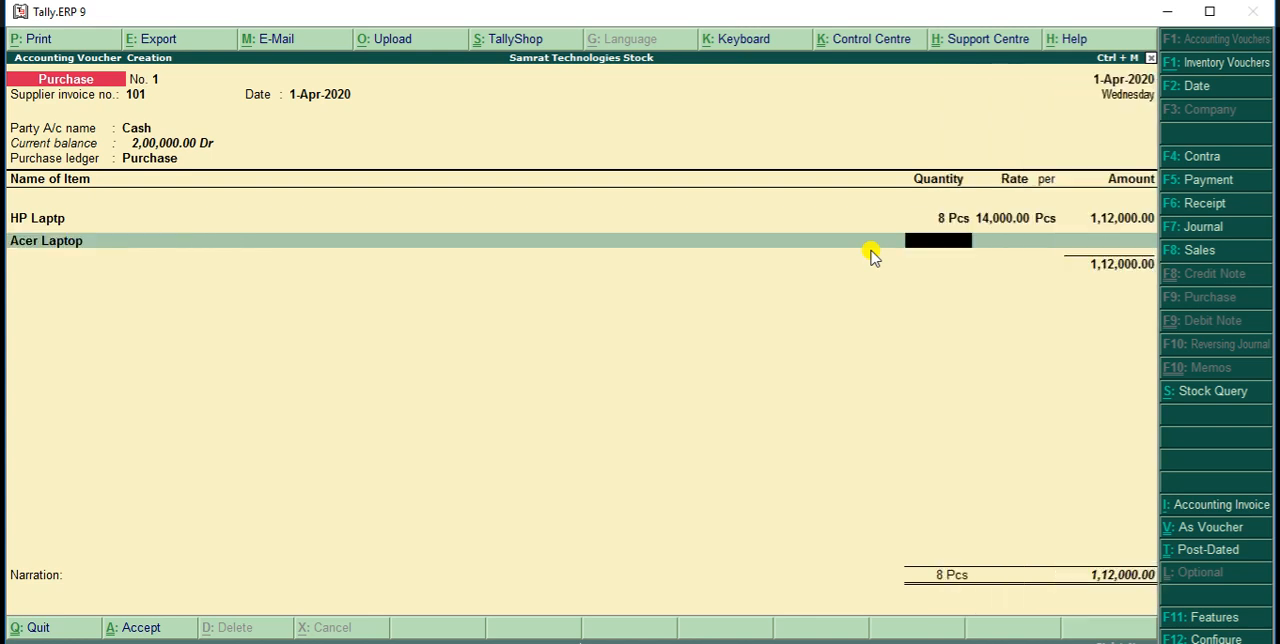
text(5)
key(Return)
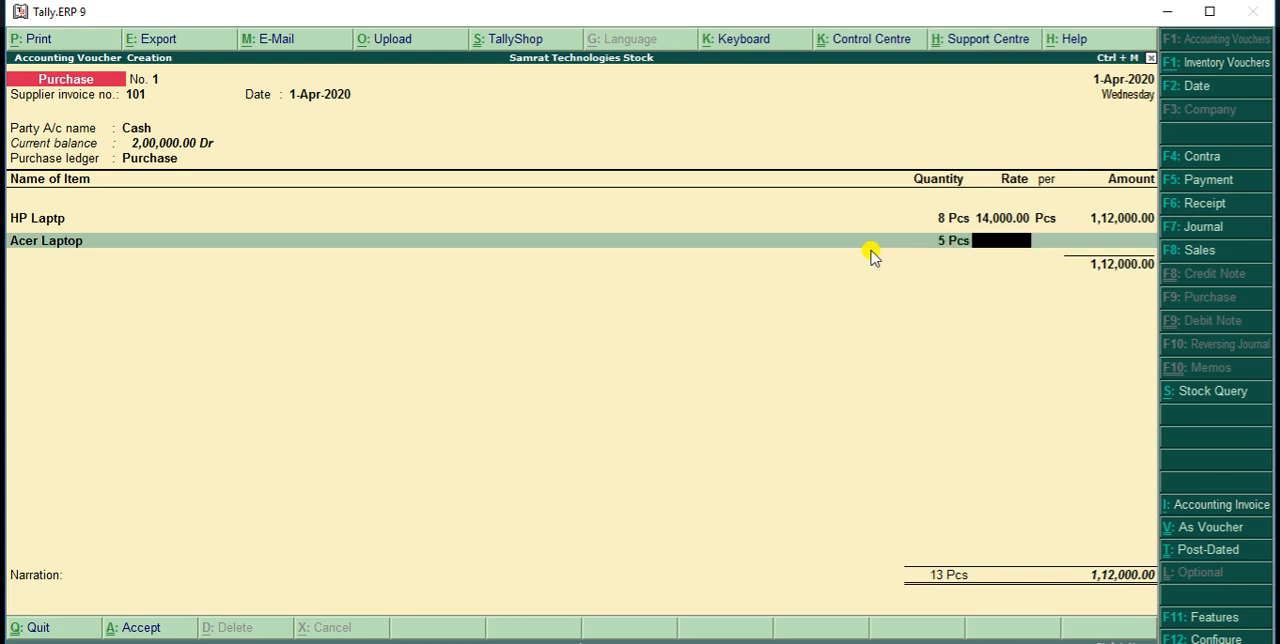
text(15000)
key(Return)
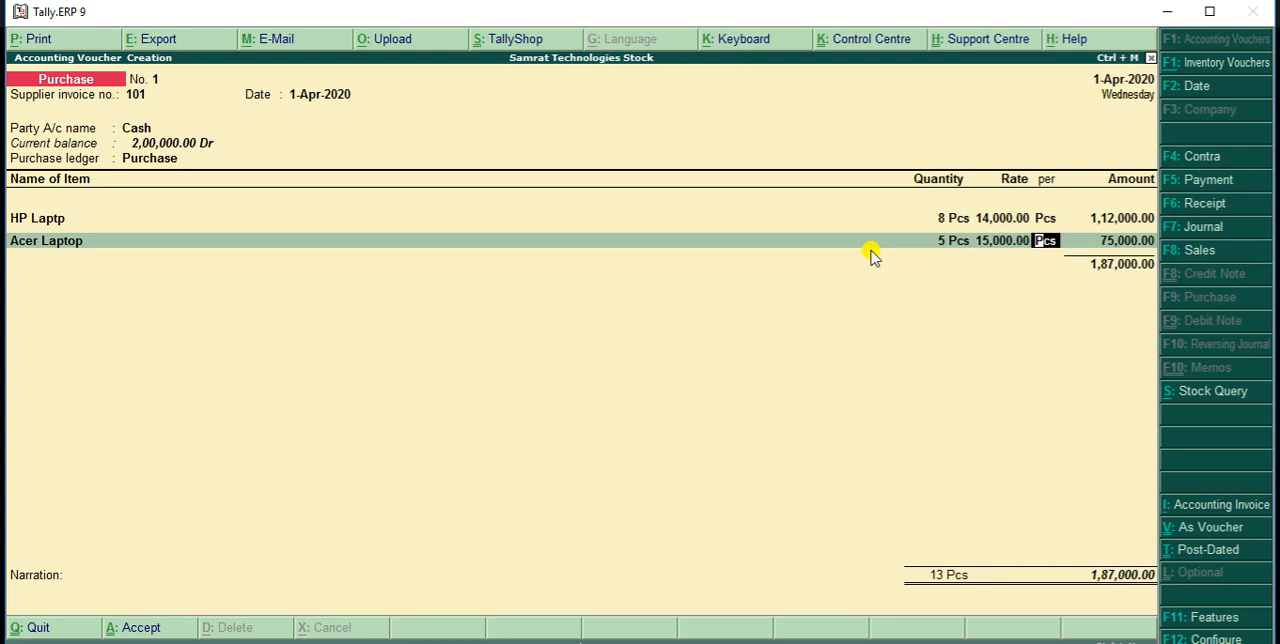
key(Return)
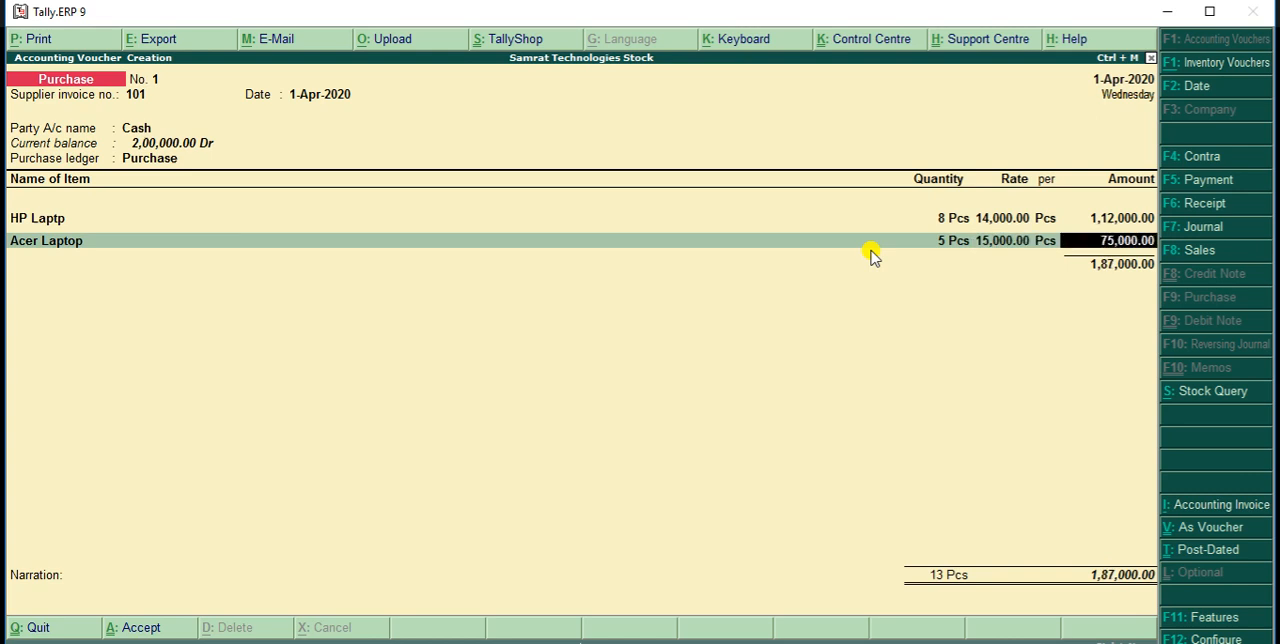
key(Return)
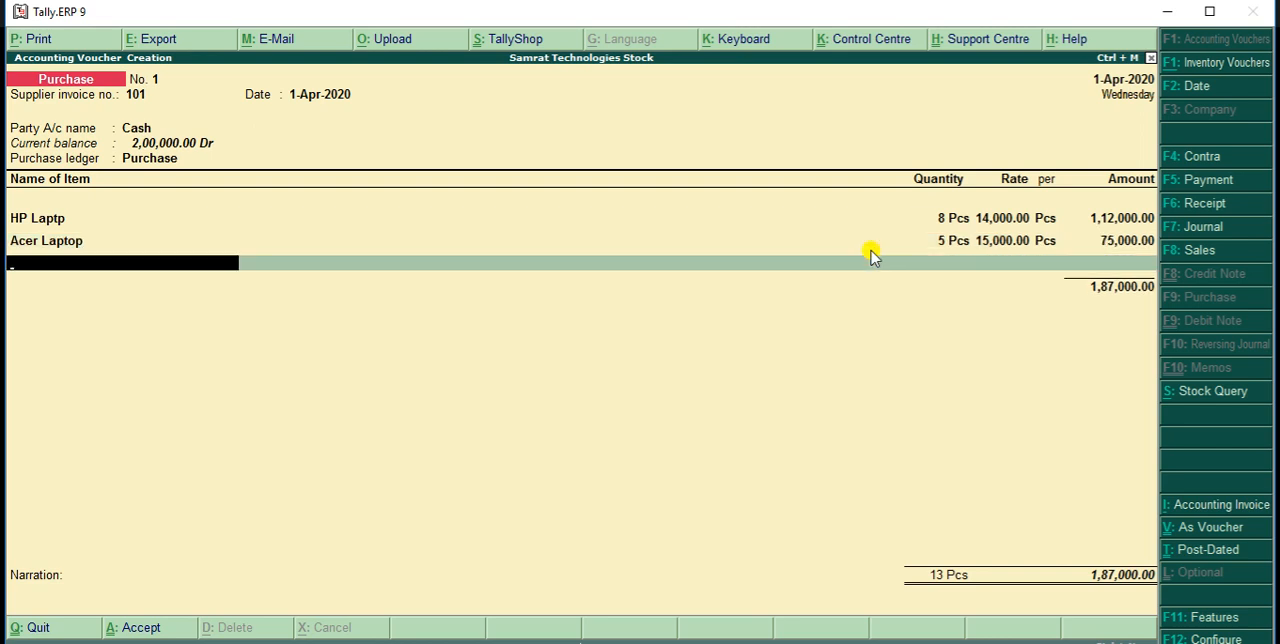
Add Whirlpool AC with quantity 6 Pcs at a rate of 25,000 per piece and end the voucher's item list
text(W)
key(Return)
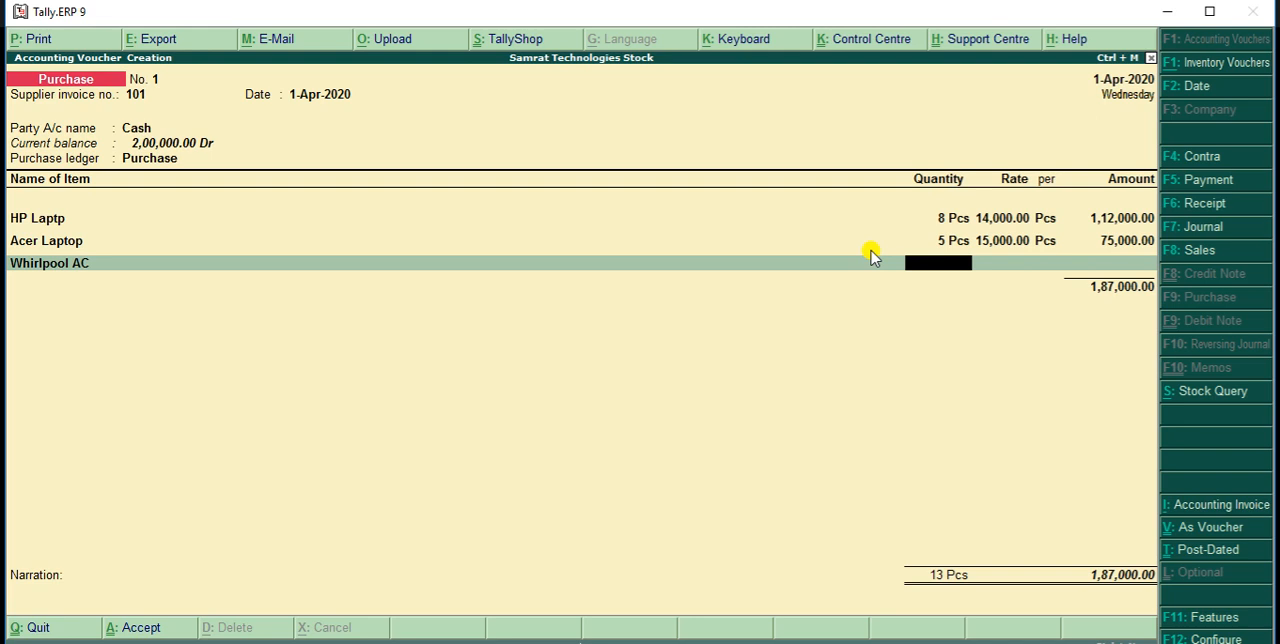
text(6)
key(Return)
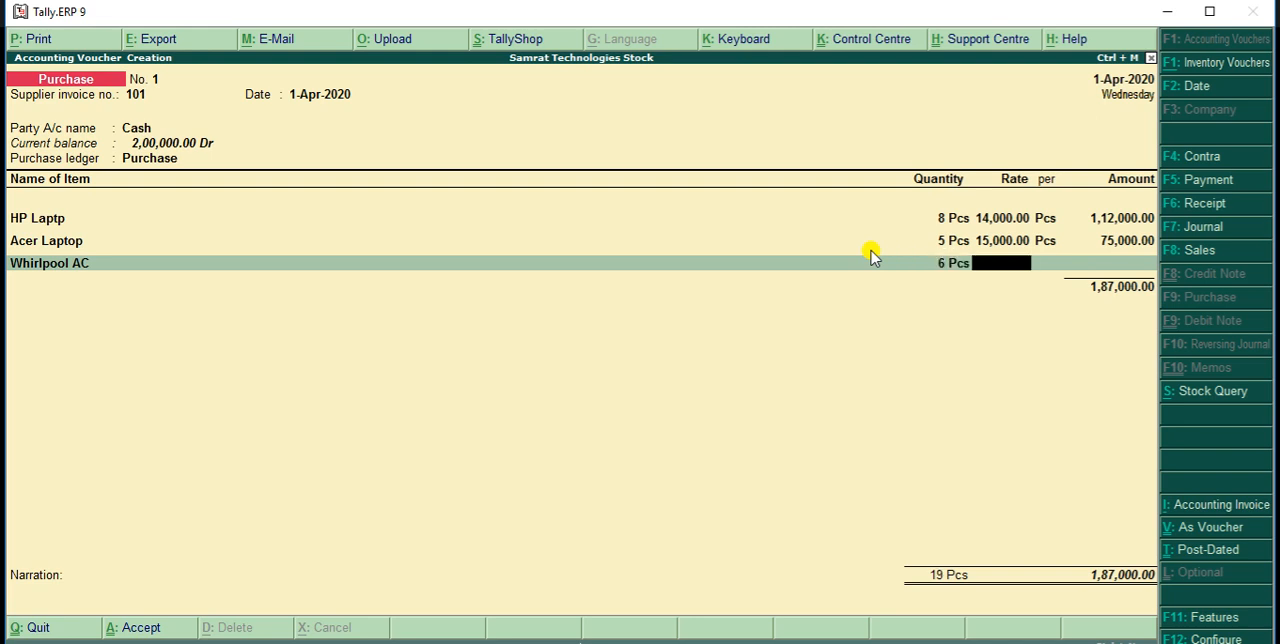
text(25000)
key(Return)
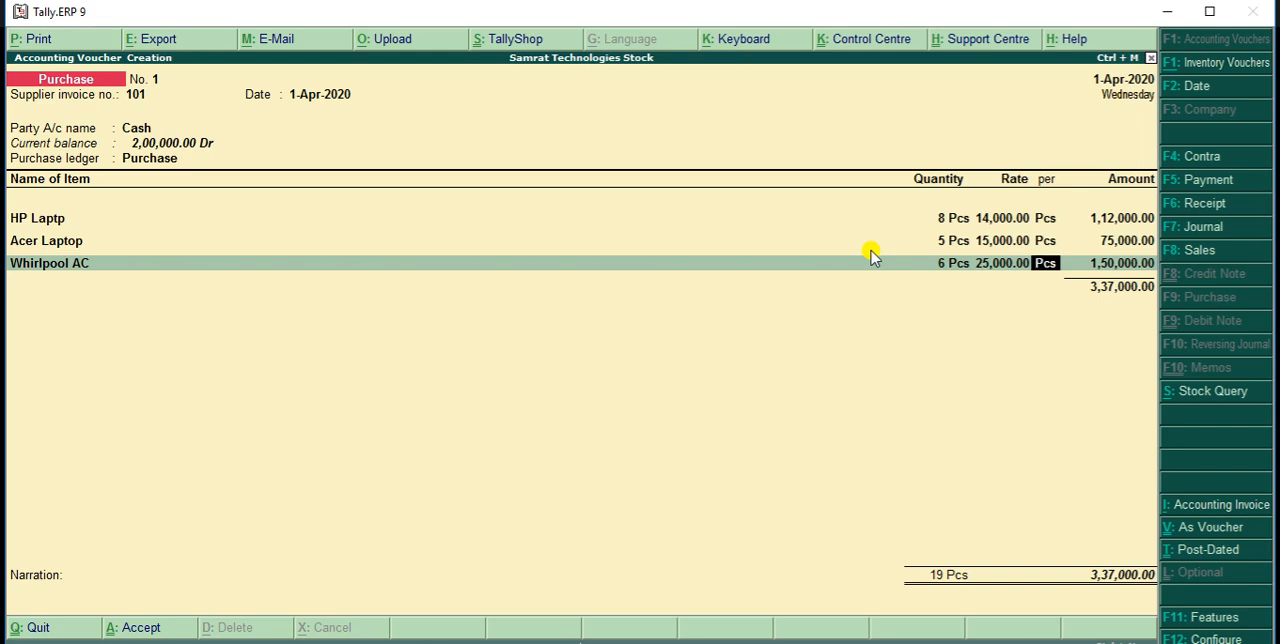
key(Return)
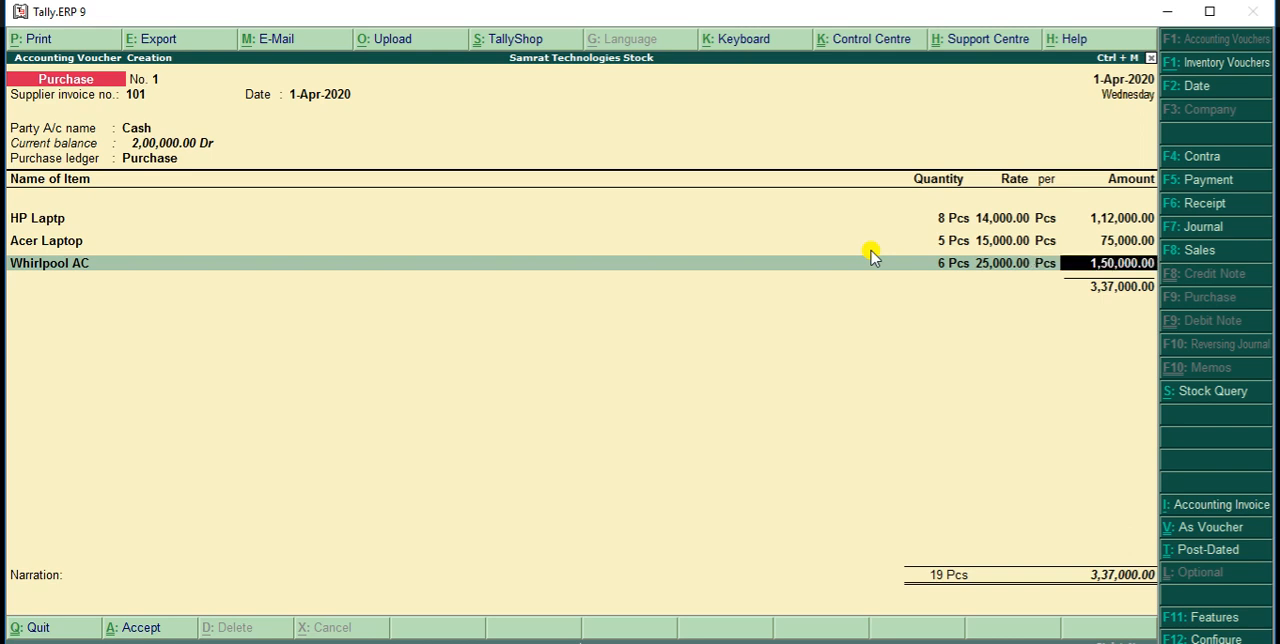
key(Return)
Leave the narration empty and save the cash purchase voucher
key(Return)
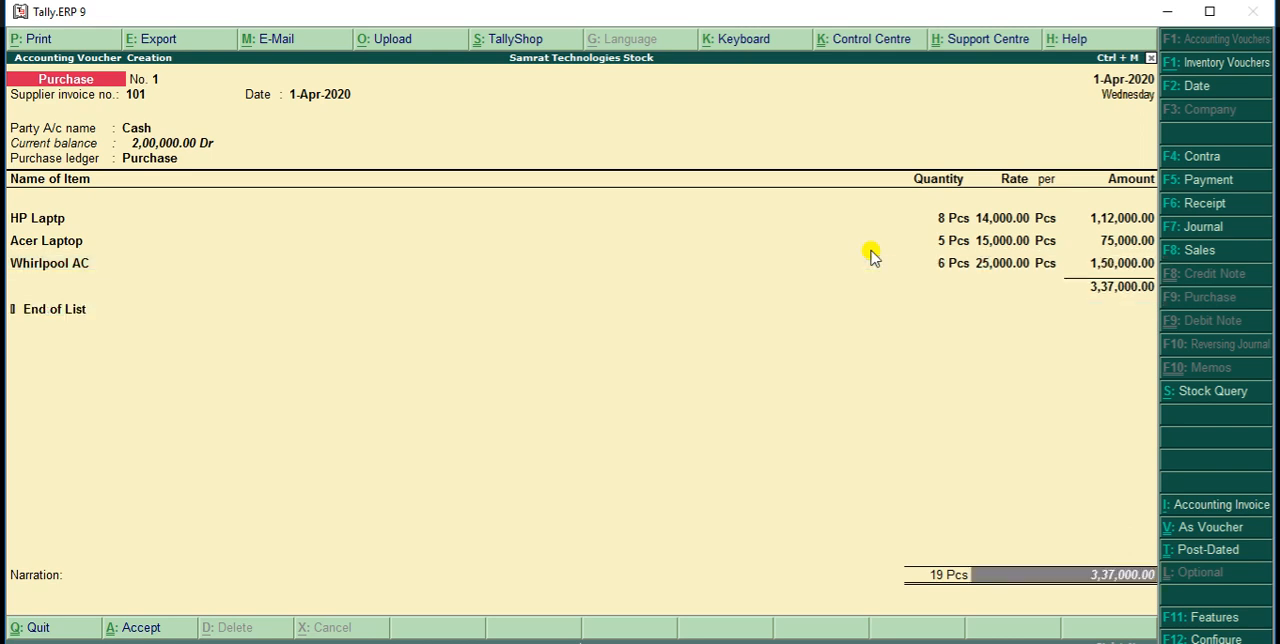
key(Return)
key(Return)
key(Return)
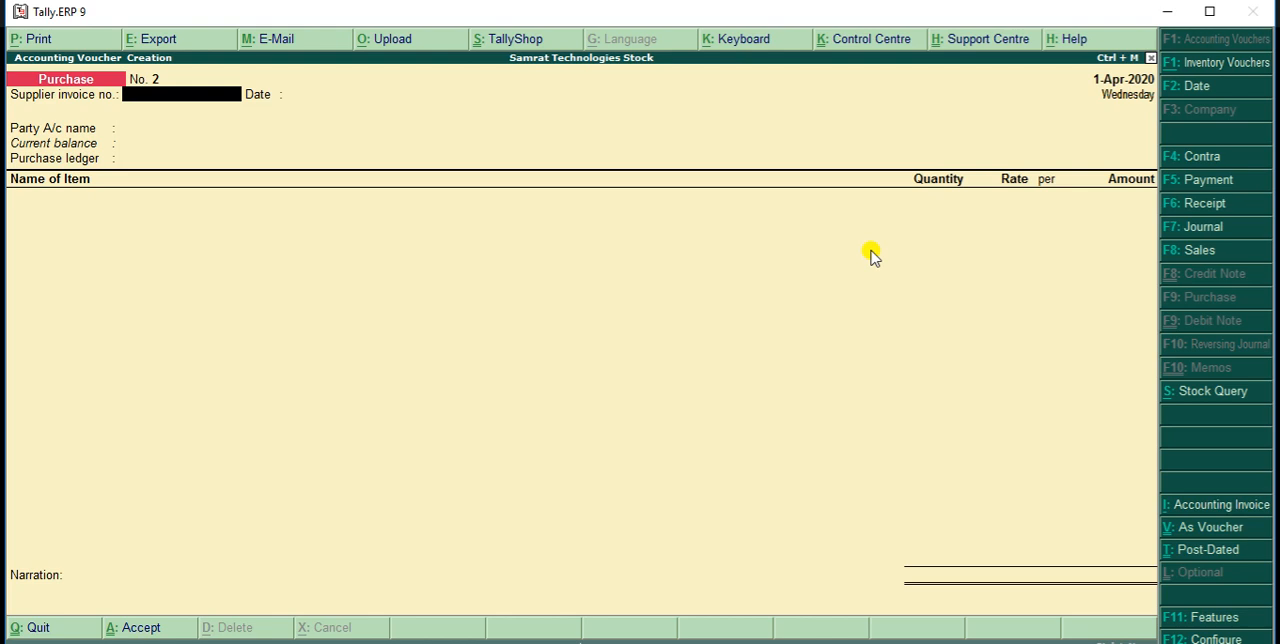
Give the new purchase voucher supplier invoice number 102 and keep 1-Apr-2020 as its invoice date
text(102)
key(Return)
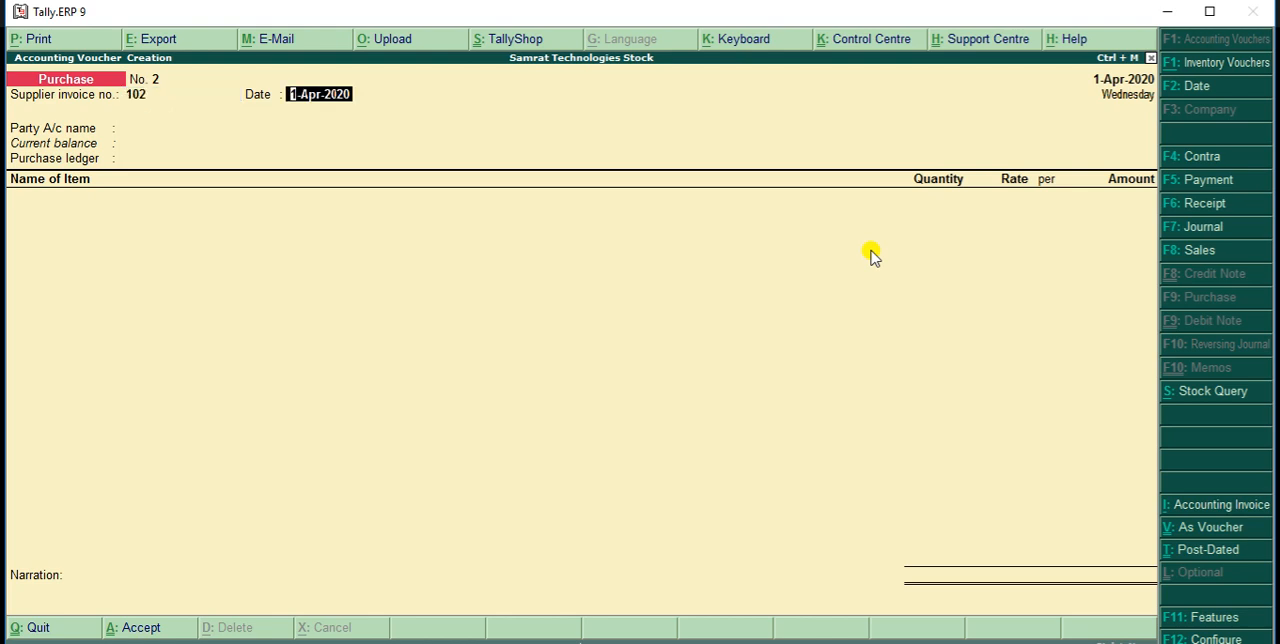
key(Return)
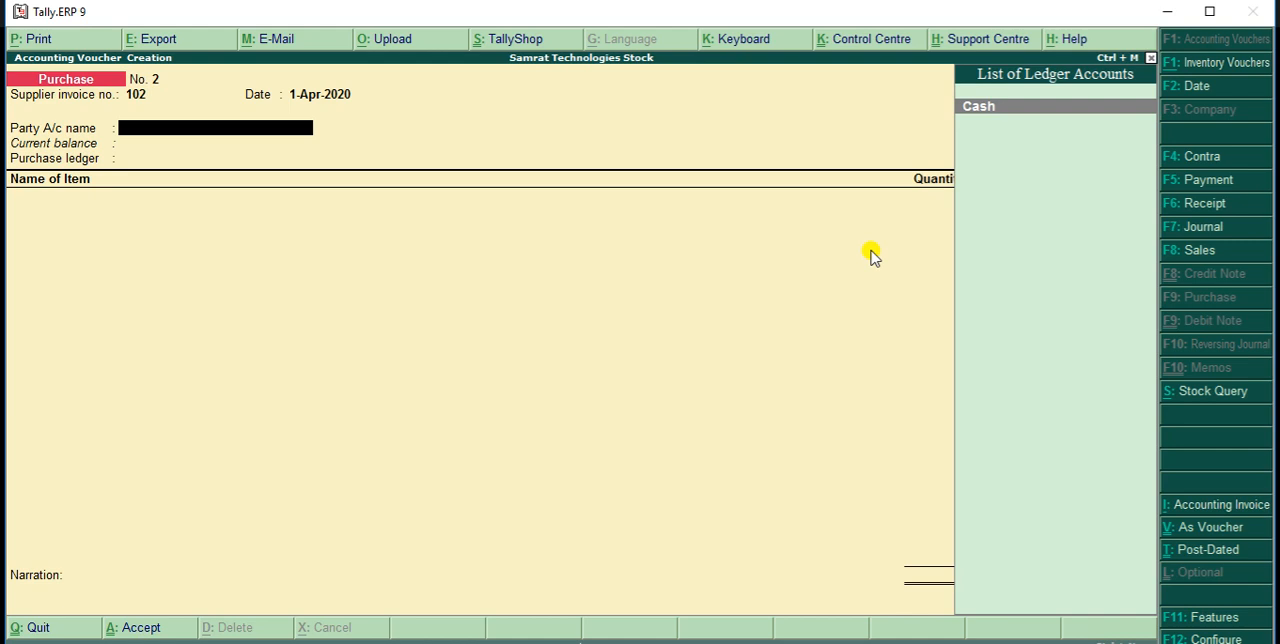
Create a new ledger from the party account field and enter the supplier's name, leaving the alias blank
key(BackSpace)
key(Return)
key(alt+c)
text(S)
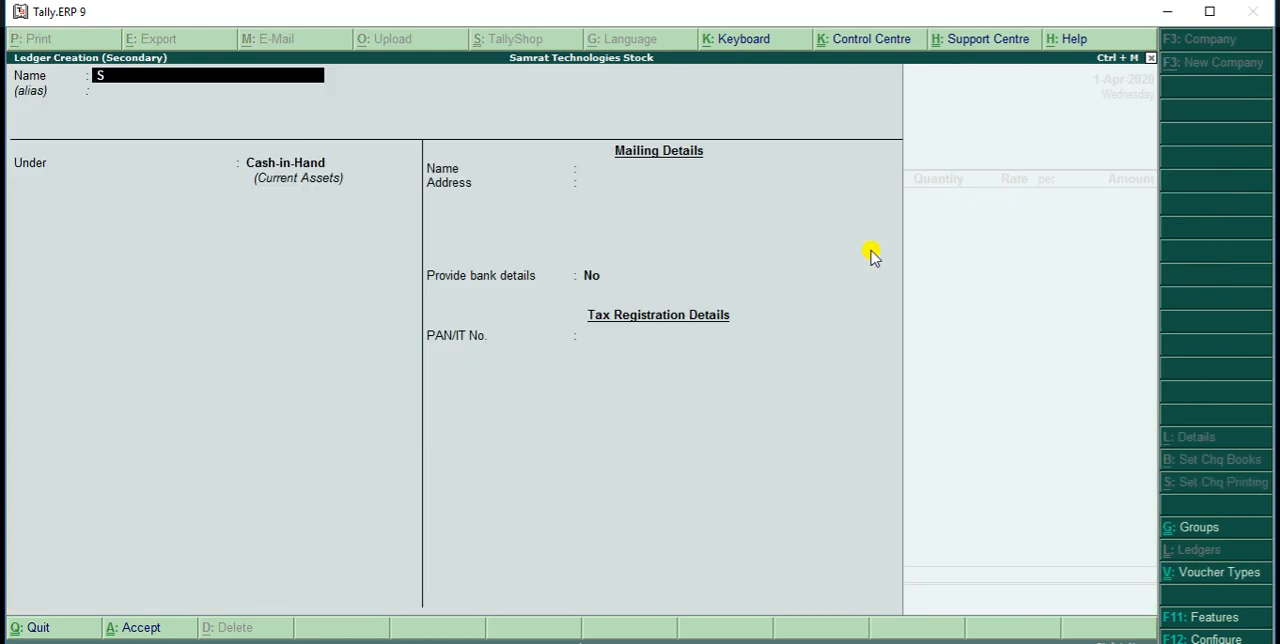
text(uresh)
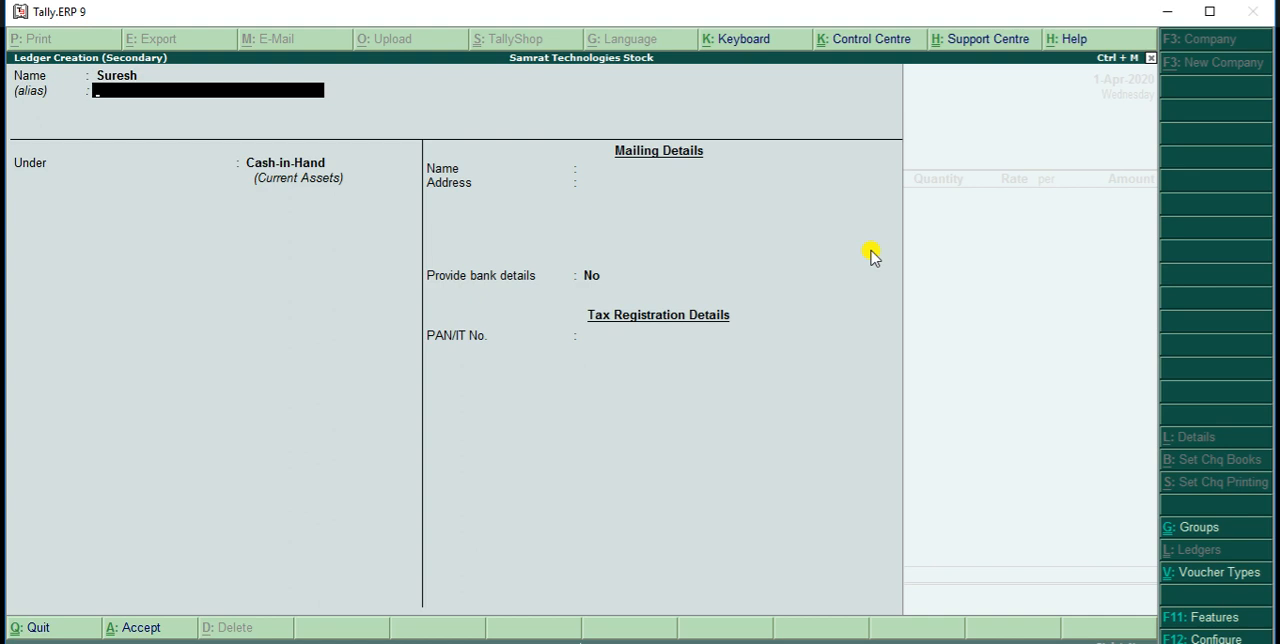
key(Return)
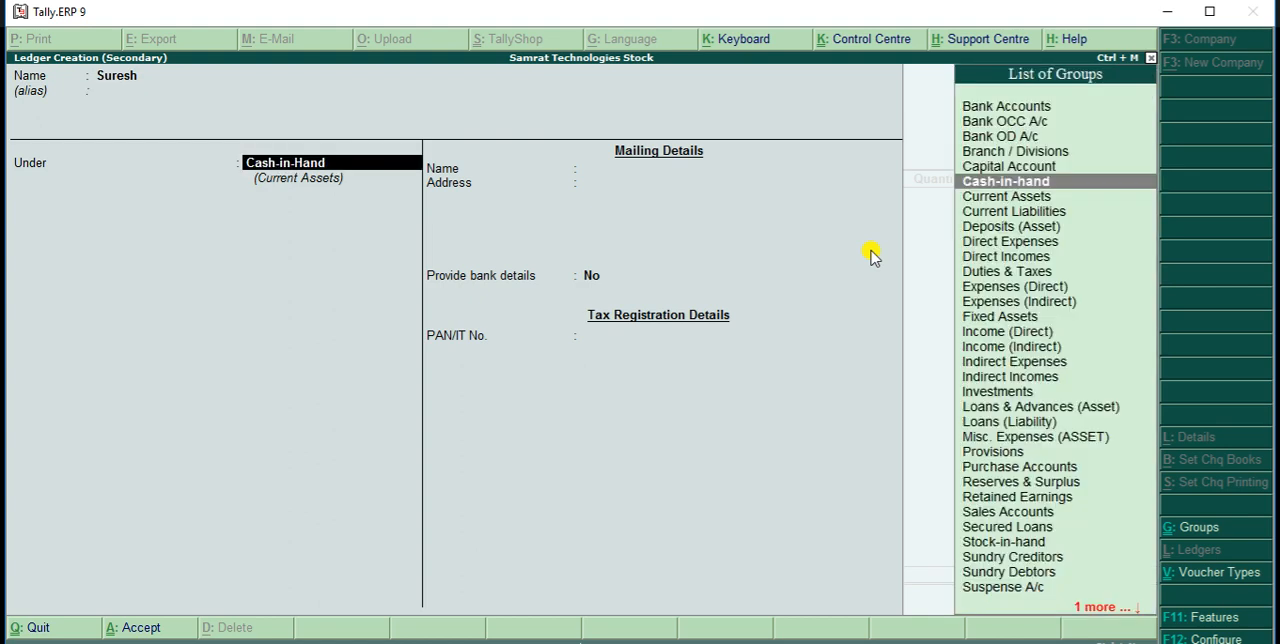
Place the supplier ledger under Sundry Creditors and save it with its remaining default settings
text(S)
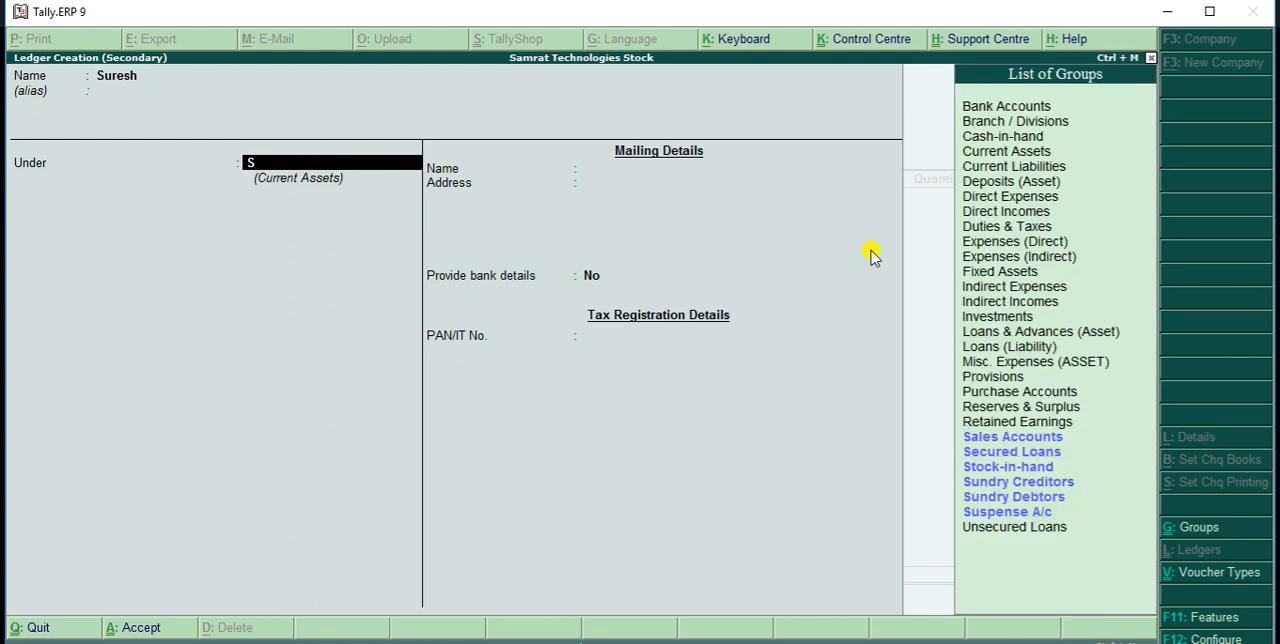
key(Down)
key(Down)
key(Down)
key(Down)
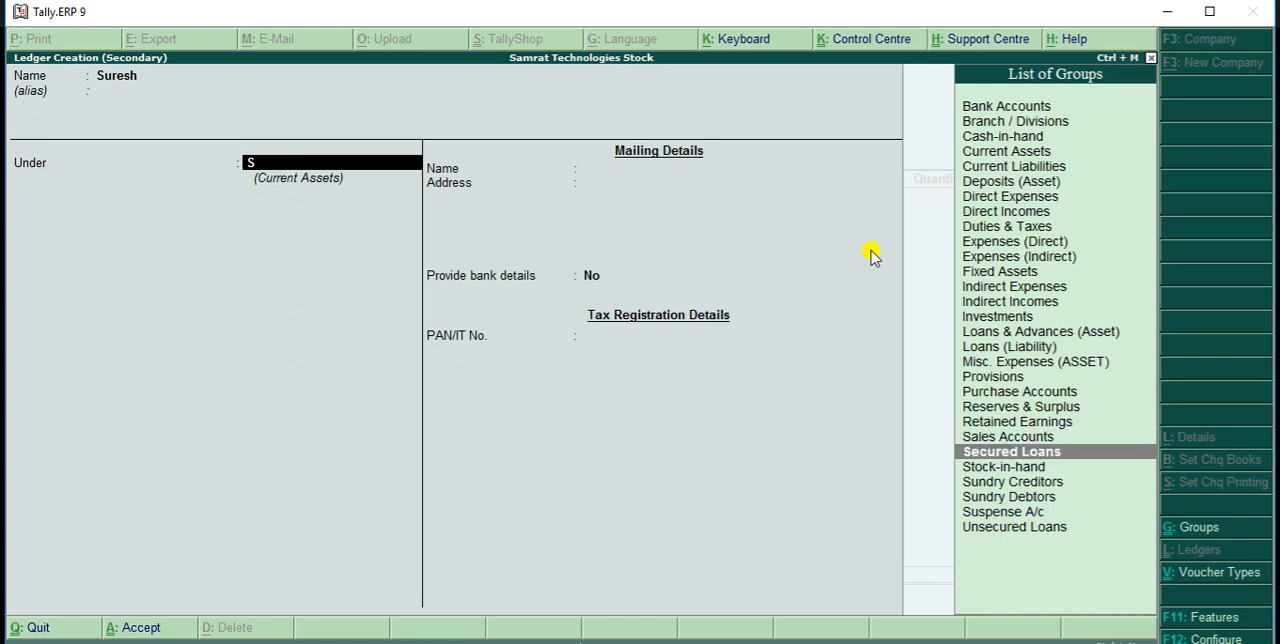
key(Return)
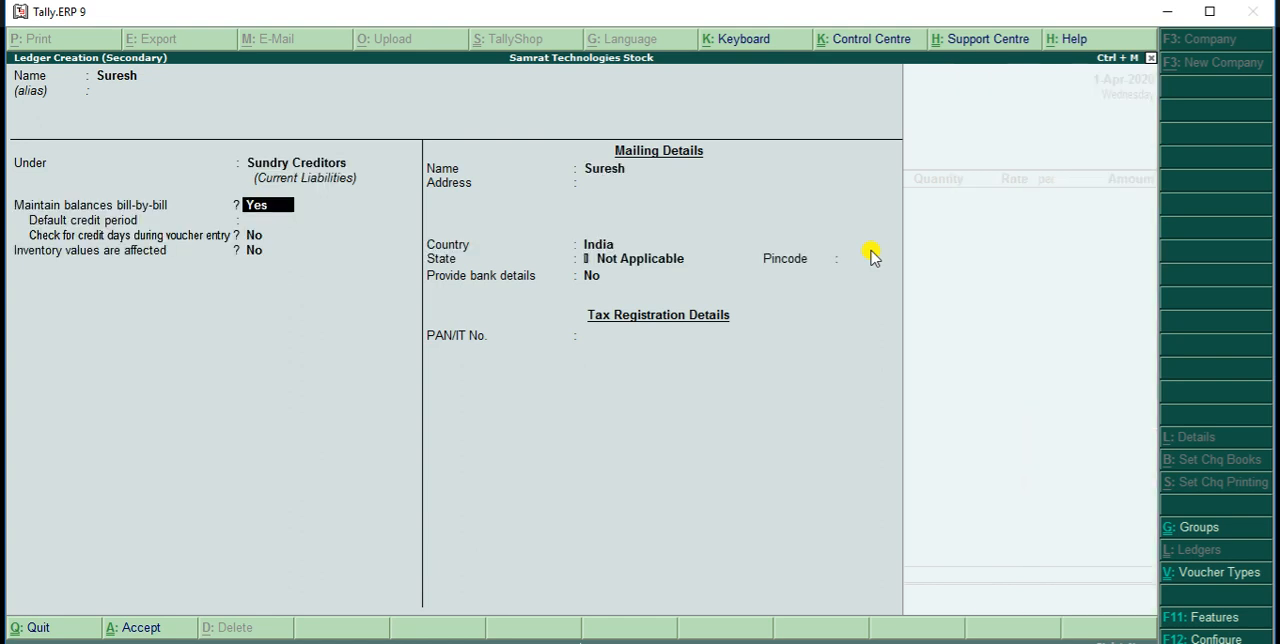
click(870, 255)
key(ctrl+a)
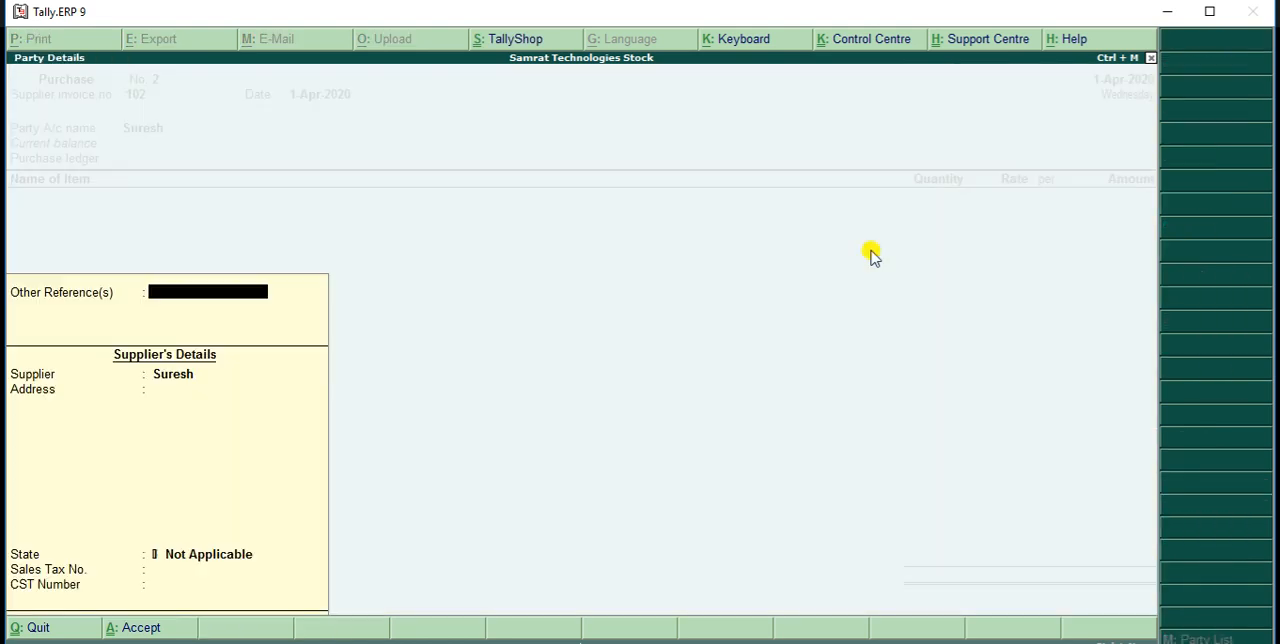
Keep the default supplier details for the purchase voucher and choose Purchase as the purchase ledger
key(Return)
key(Return)
key(Return)
key(Return)
key(Return)
key(Return)
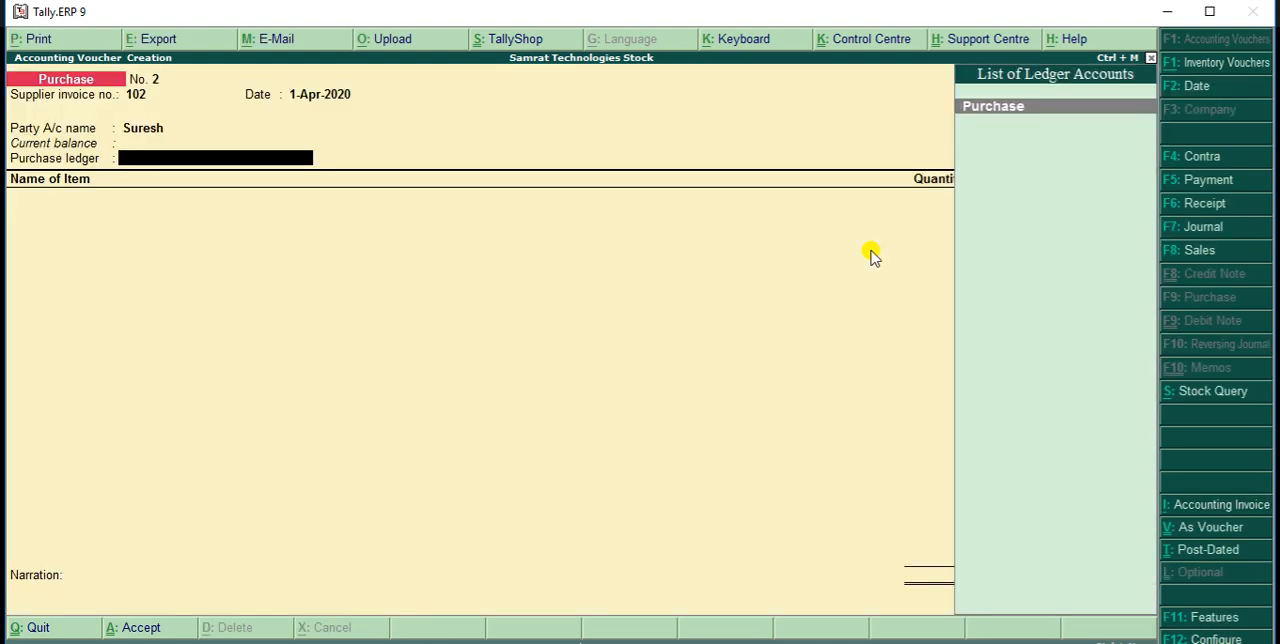
key(Return)
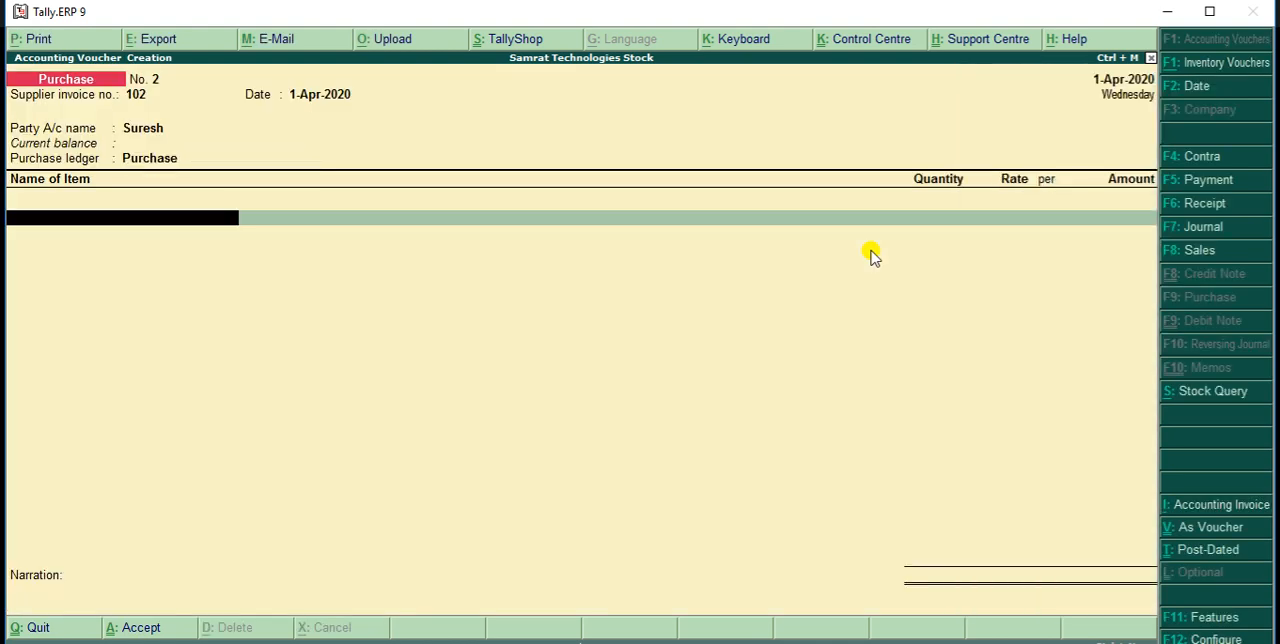
Enter LG AC as the purchased item with quantity 5 Pcs at a rate of 20,000 per piece
click(680, 643)
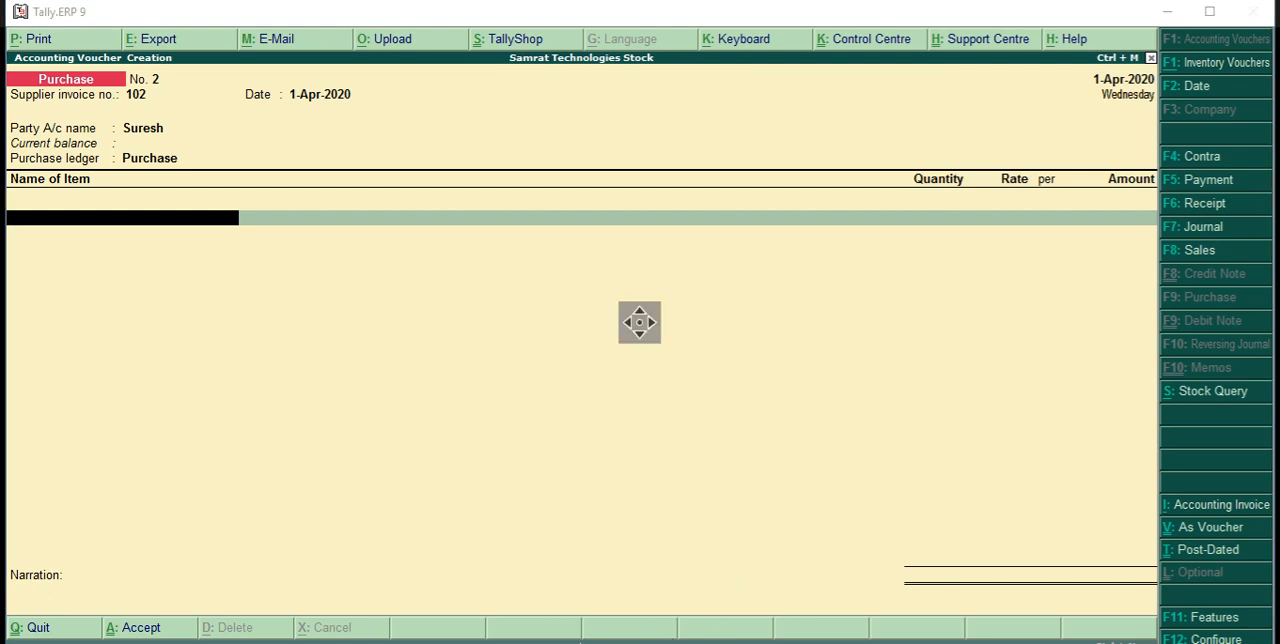
click(637, 322)
text(L)
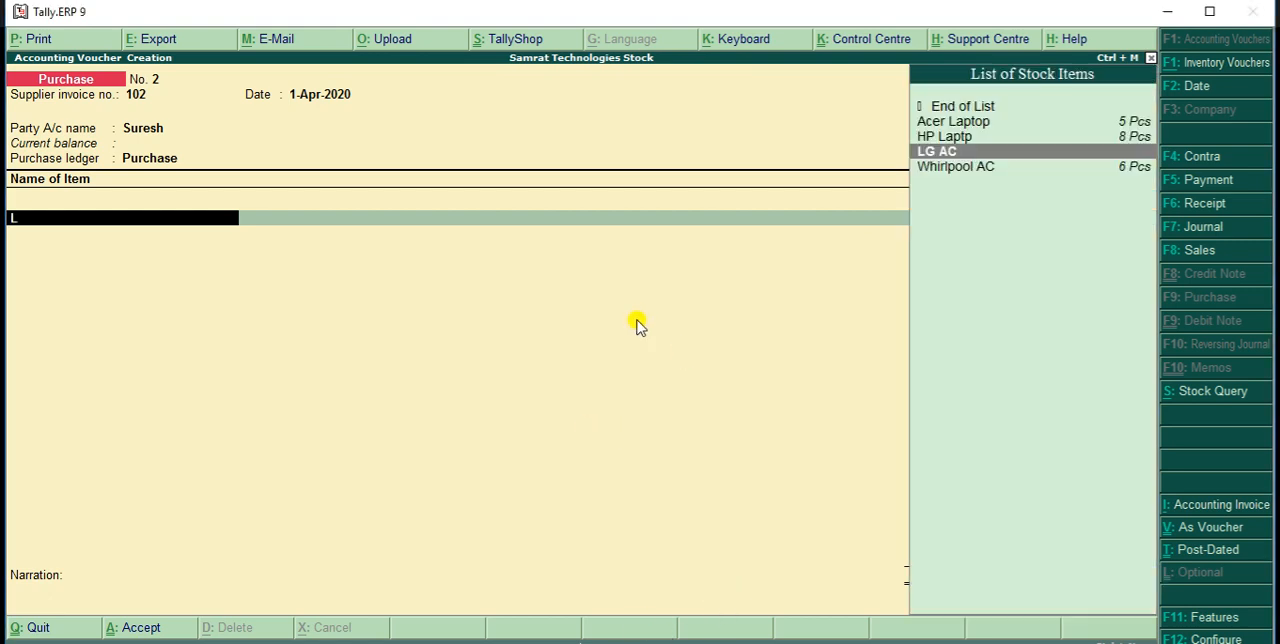
key(Return)
text(5)
key(Return)
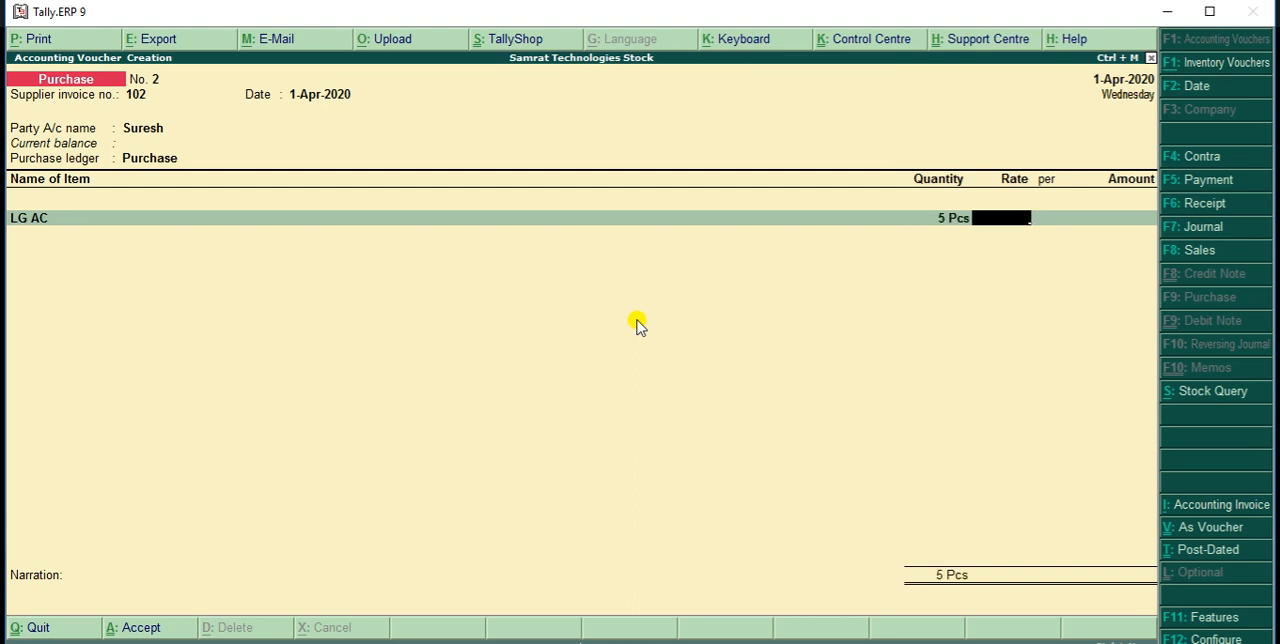
text(20000)
key(Return)
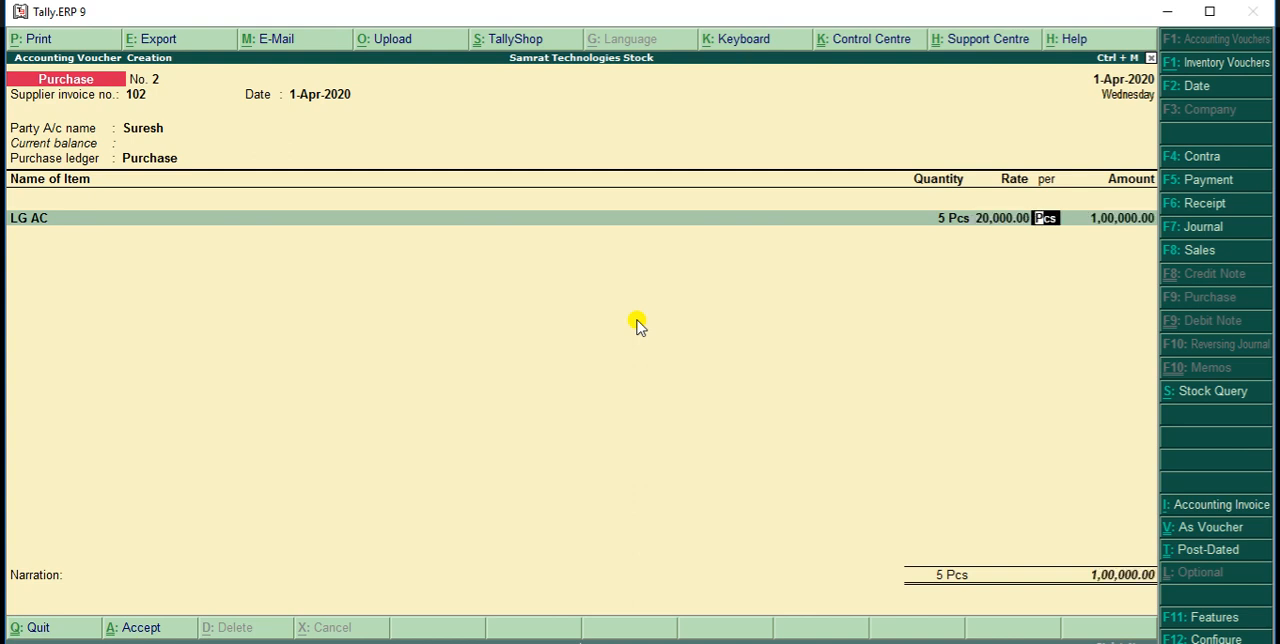
key(Return)
End the item list, leave the narration empty and save the credit purchase voucher
key(Return)
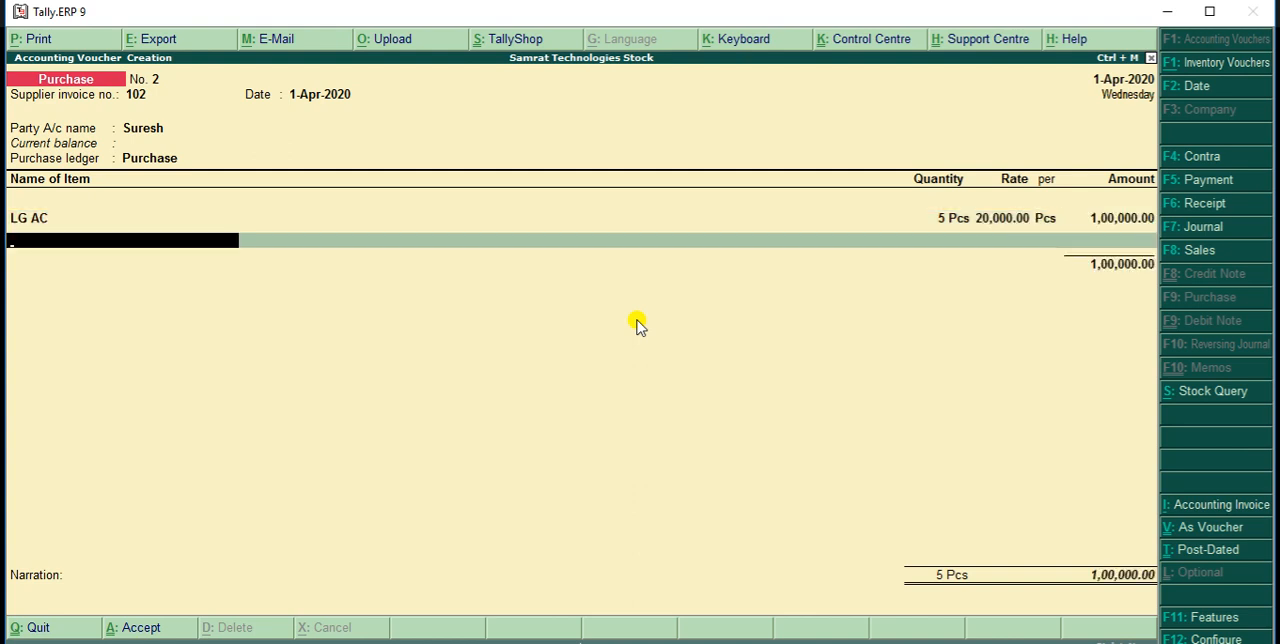
key(Return)
key(Return)
key(Return)
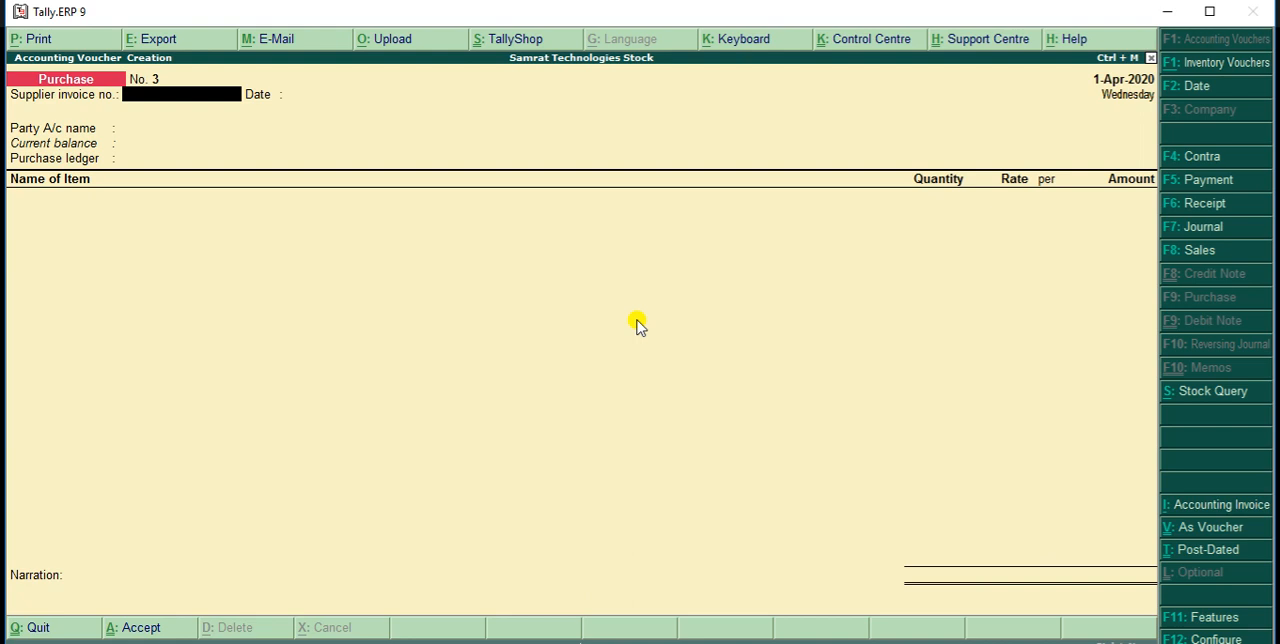
Leave voucher entry and open the Stock Summary report to view the closing stock by group
key(Escape)
key(Return)
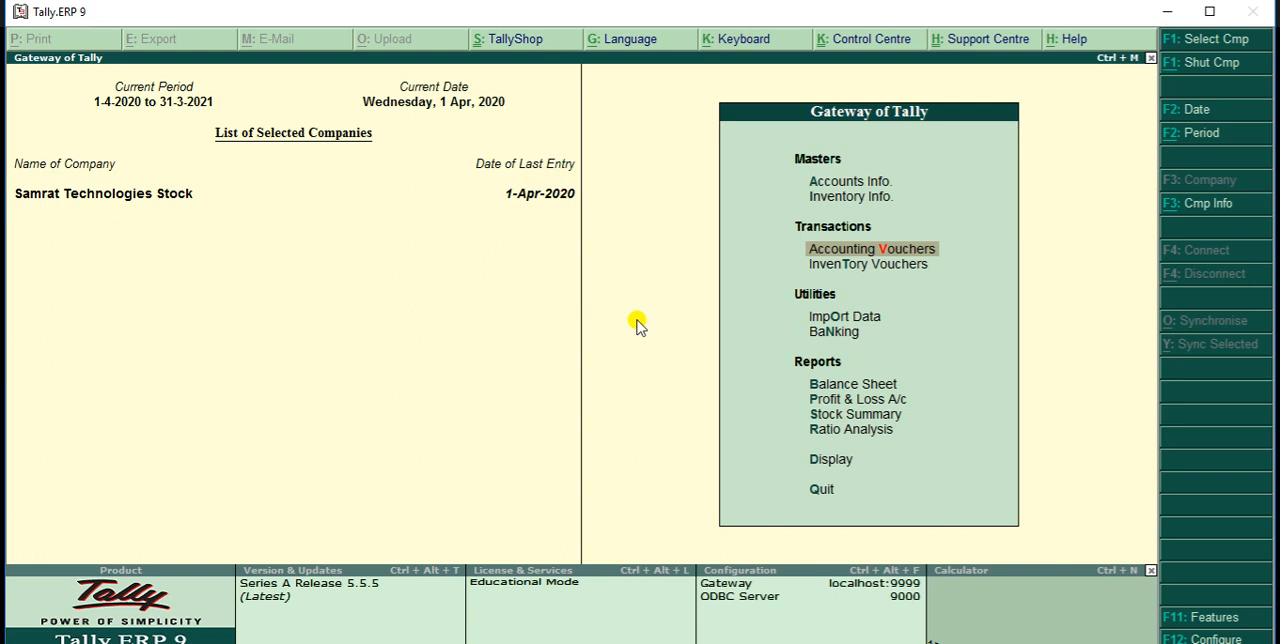
key(Down)
key(Down)
key(Down)
key(Down)
key(Down)
key(Down)
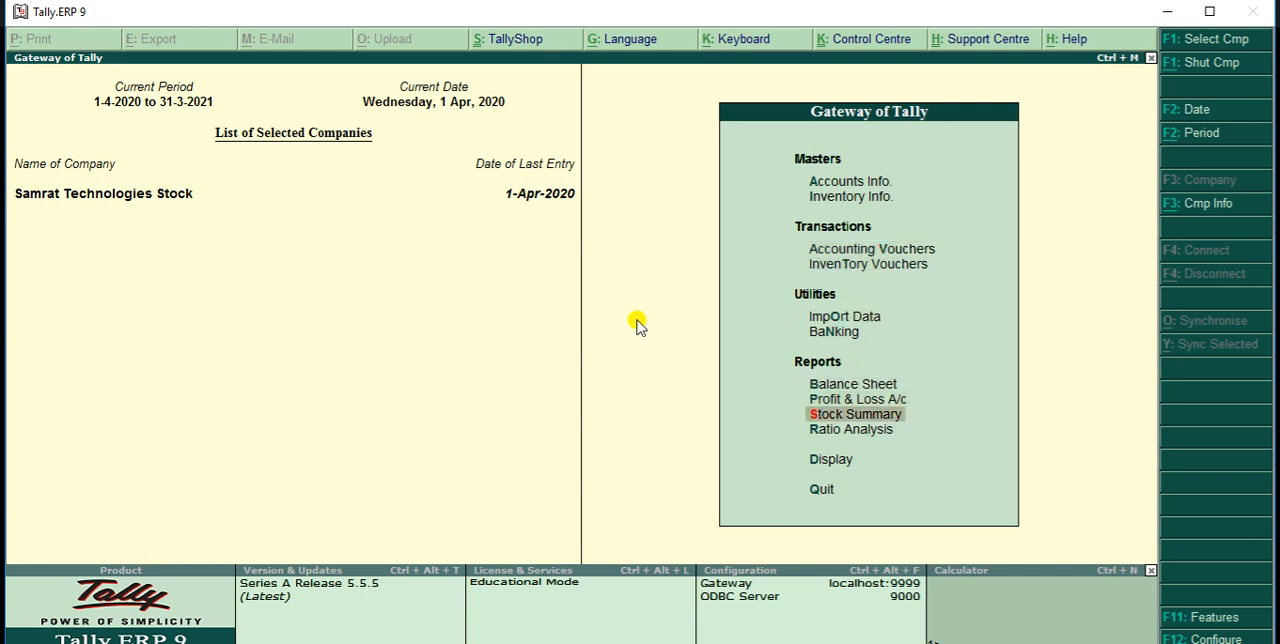
key(Return)
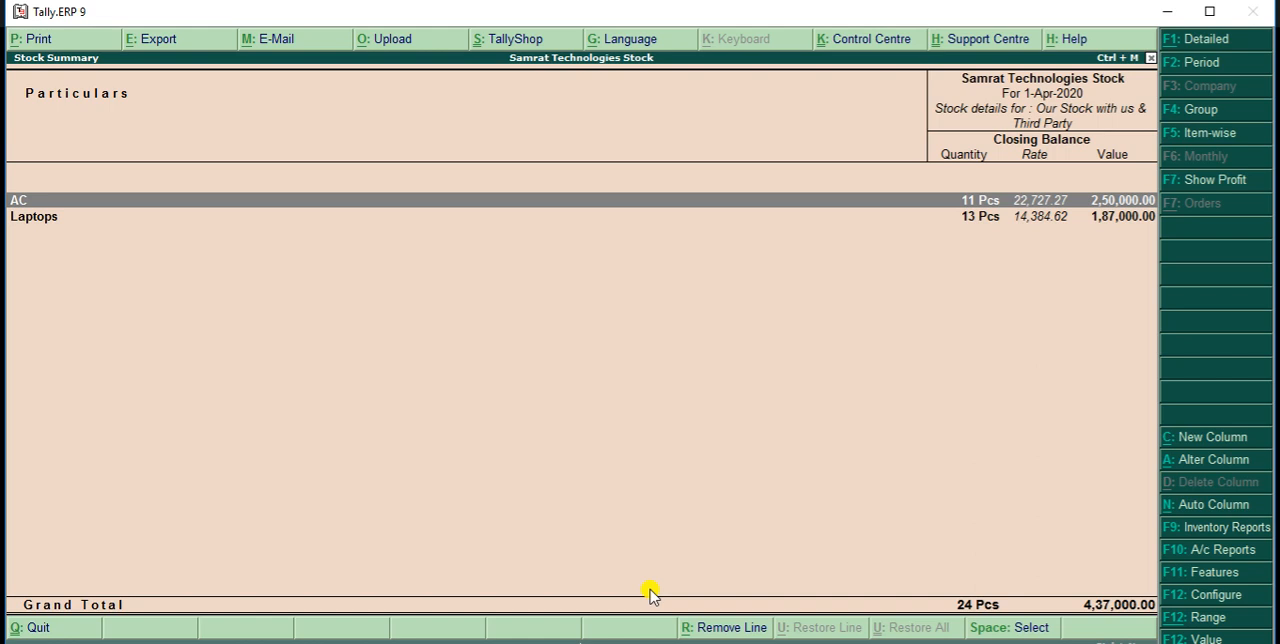
Examine the AC group's stock through the monthly summaries of LG AC and Whirlpool AC, including Whirlpool AC's April vouchers
key(Return)
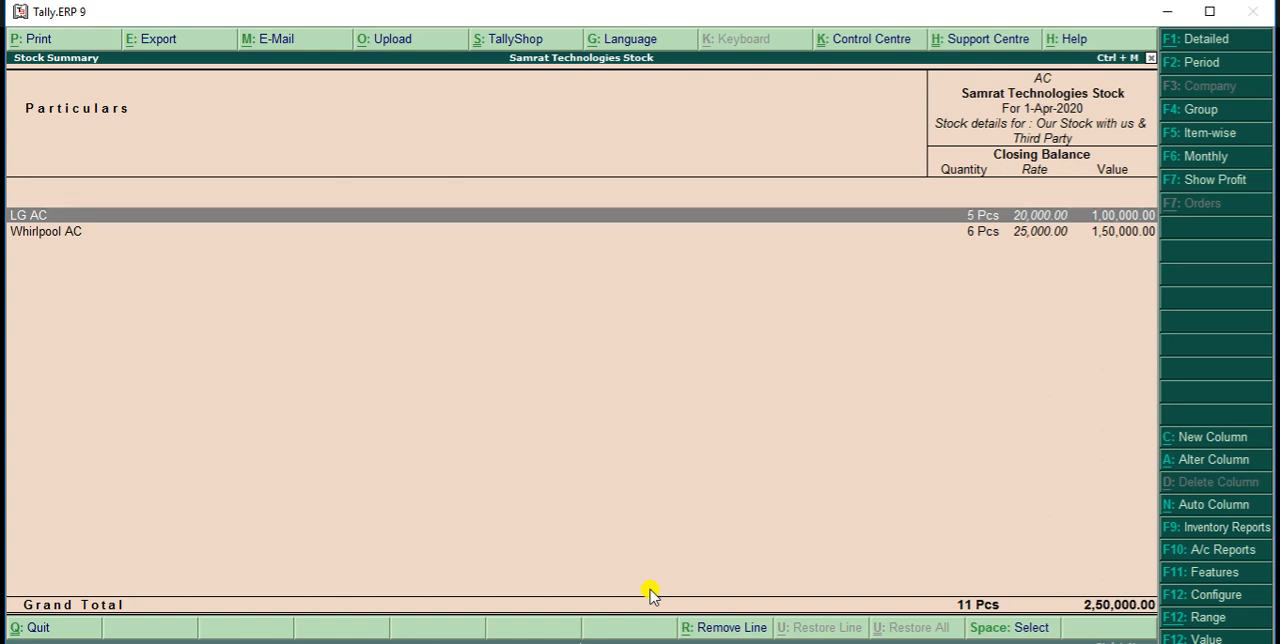
click(650, 595)
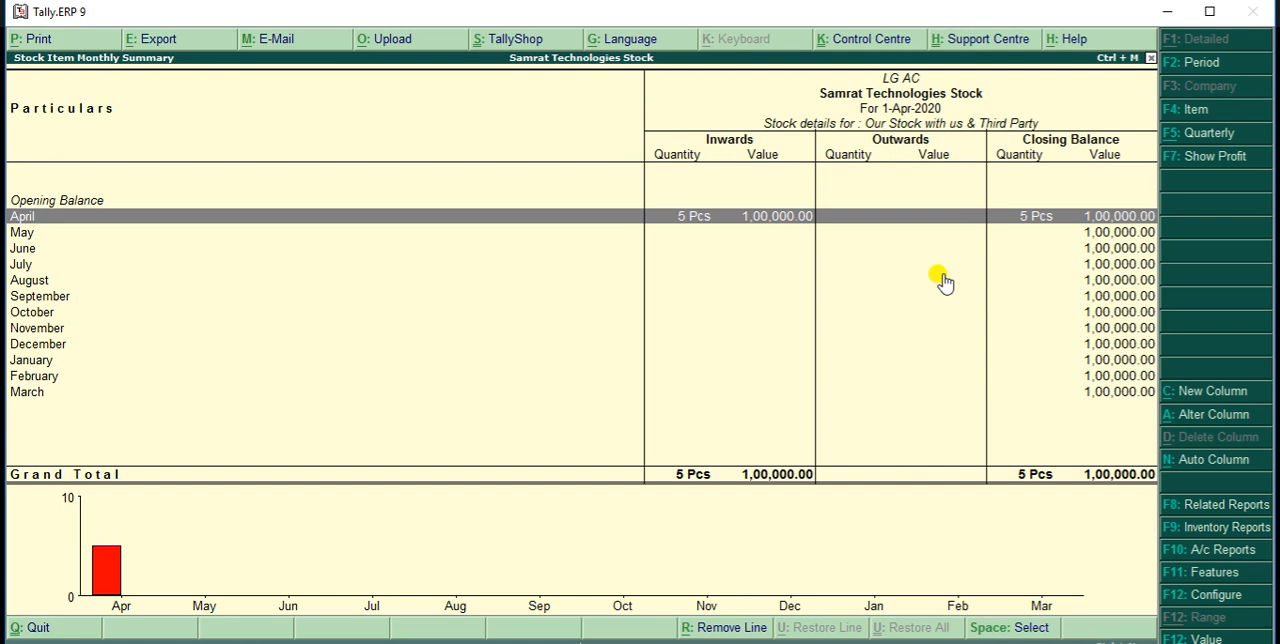
key(Escape)
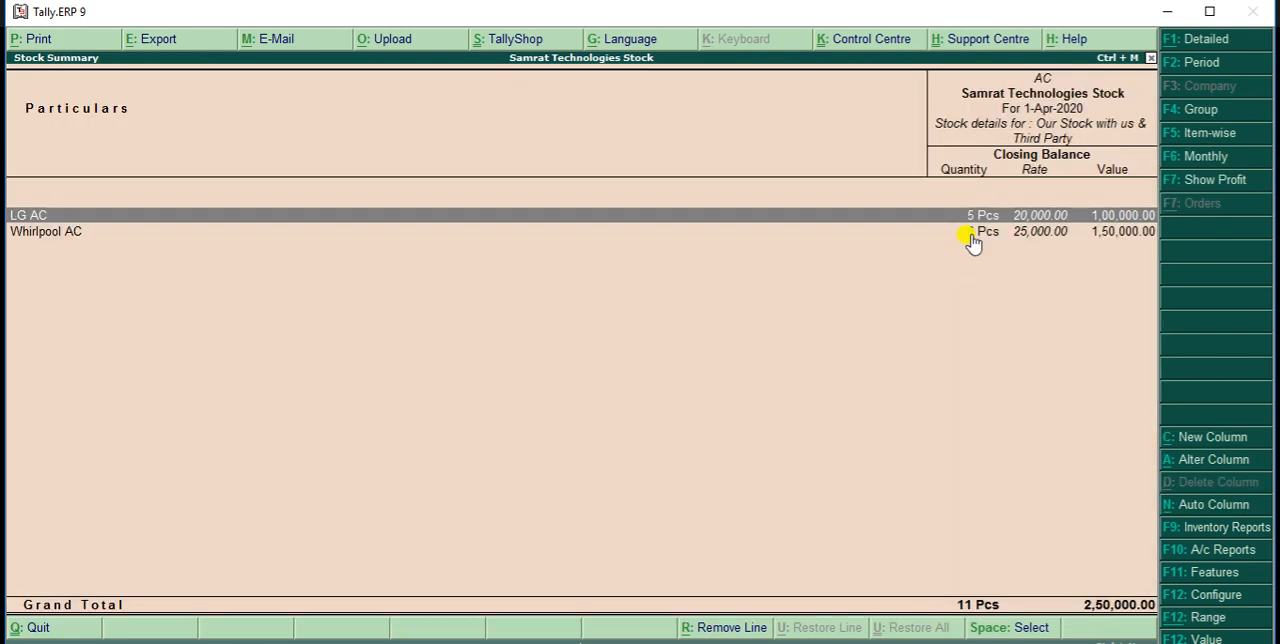
click(970, 238)
click(973, 240)
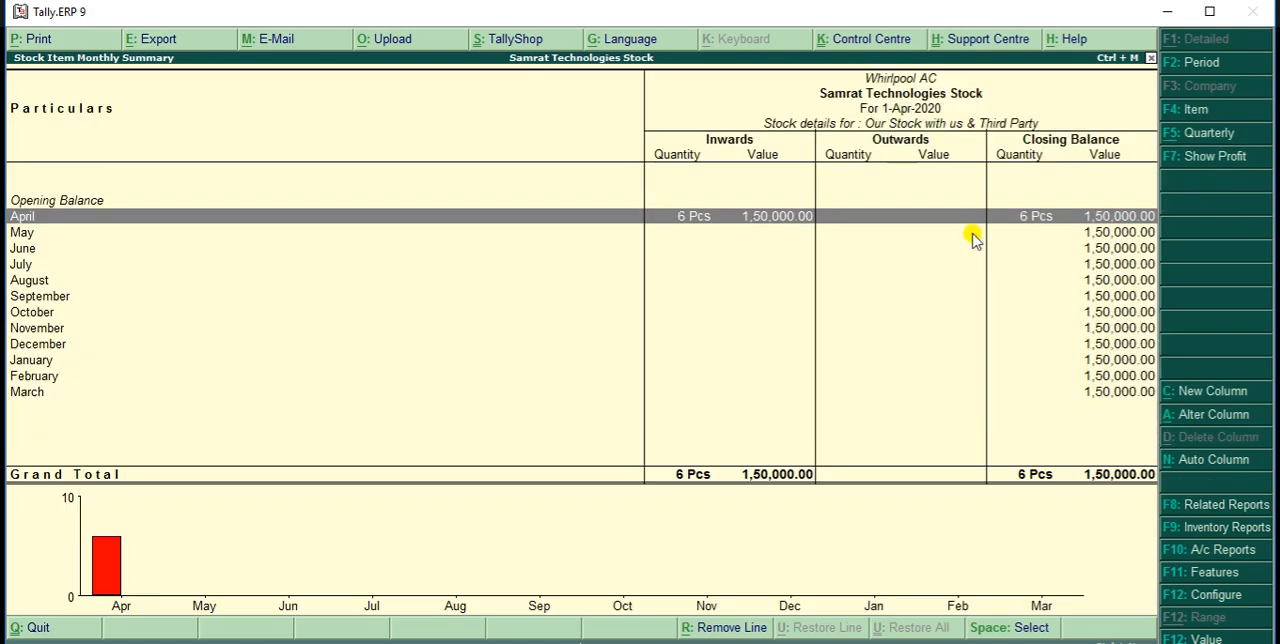
key(Return)
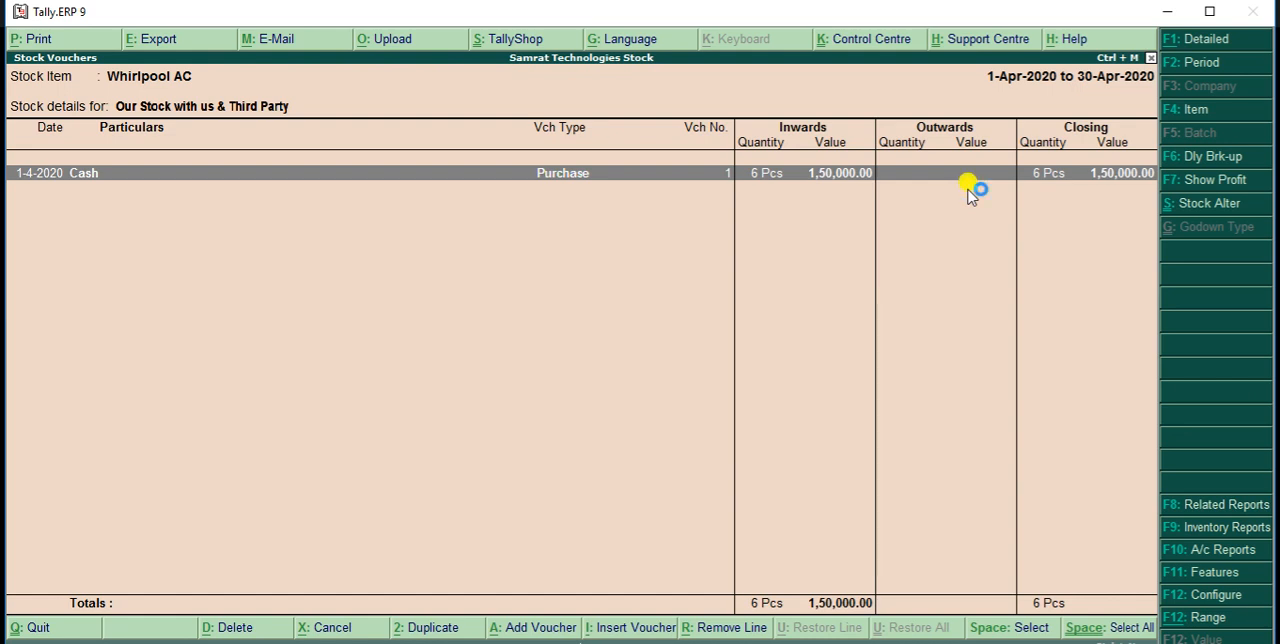
Leave the stock reports and start a new Sales voucher in Accounting Vouchers
key(Escape)
key(Escape)
key(Escape)
key(Escape)
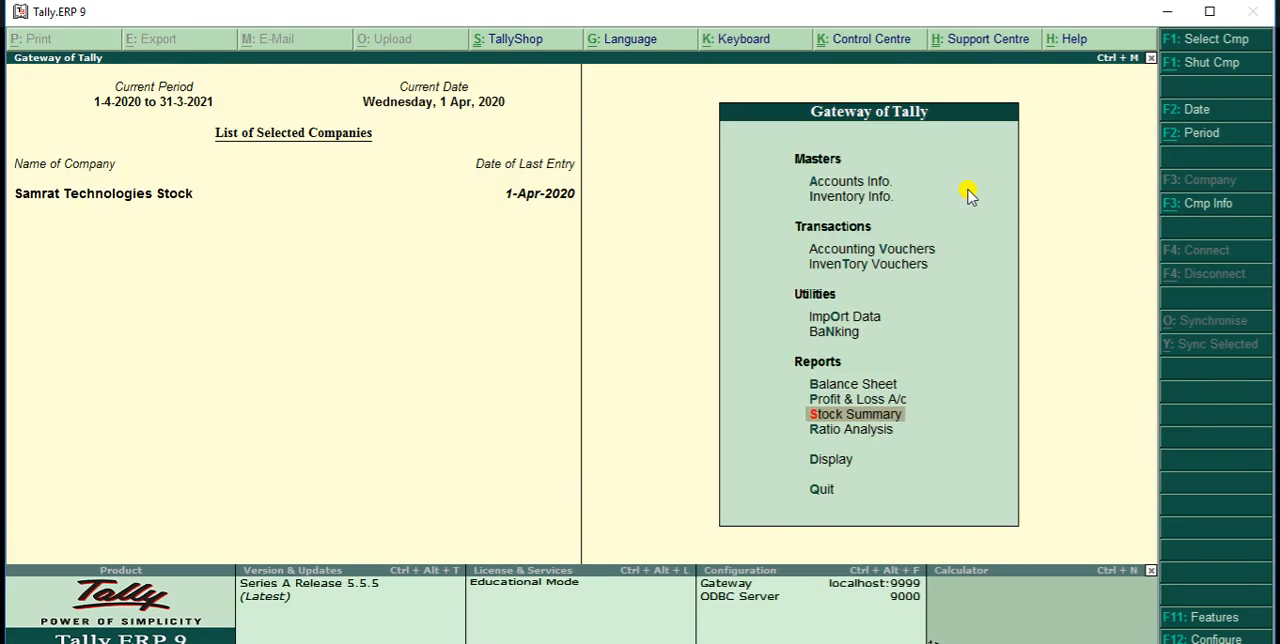
key(Up)
key(Up)
key(Up)
key(Up)
key(Up)
key(Up)
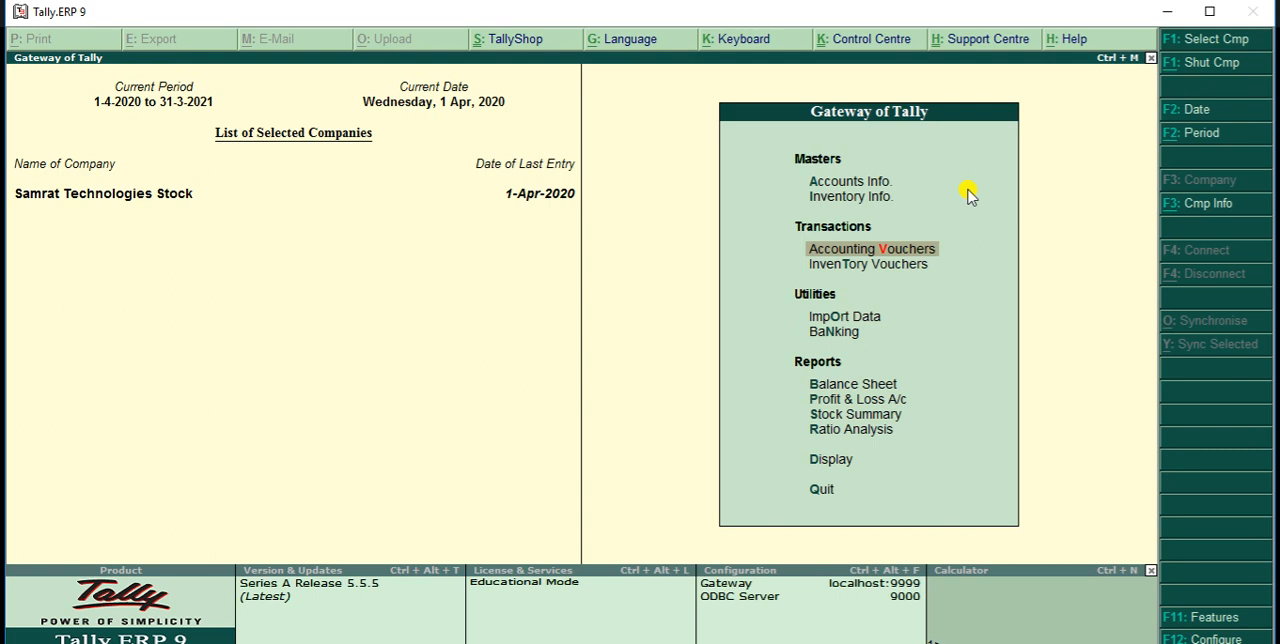
key(Return)
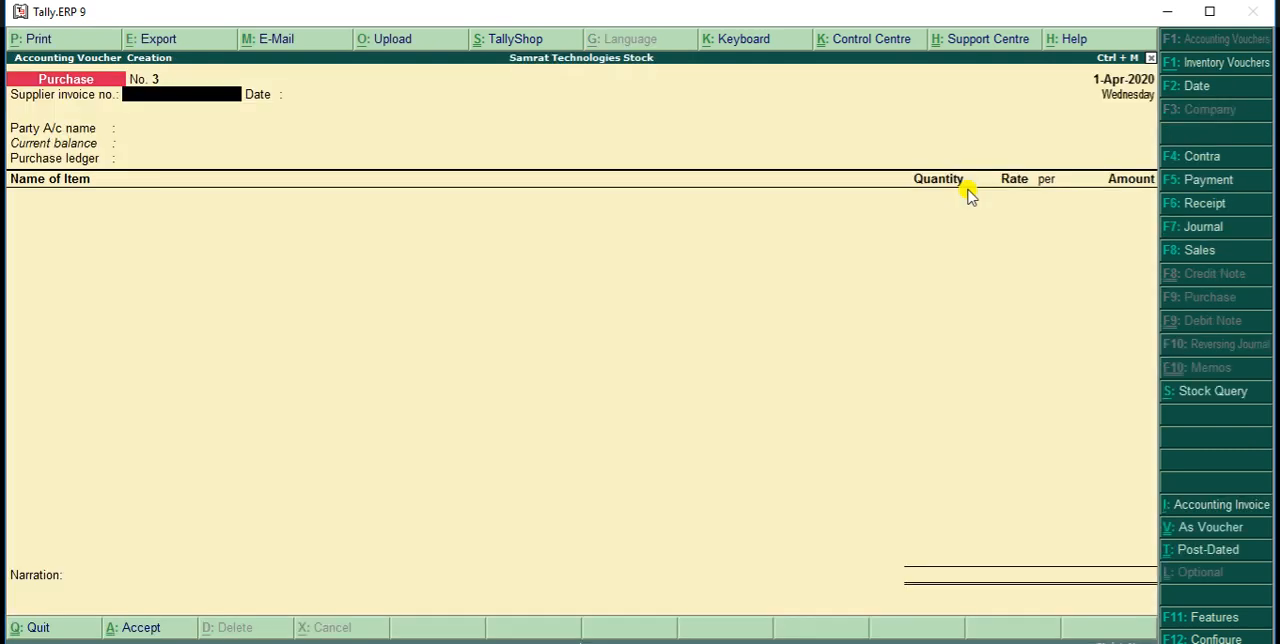
key(F8)
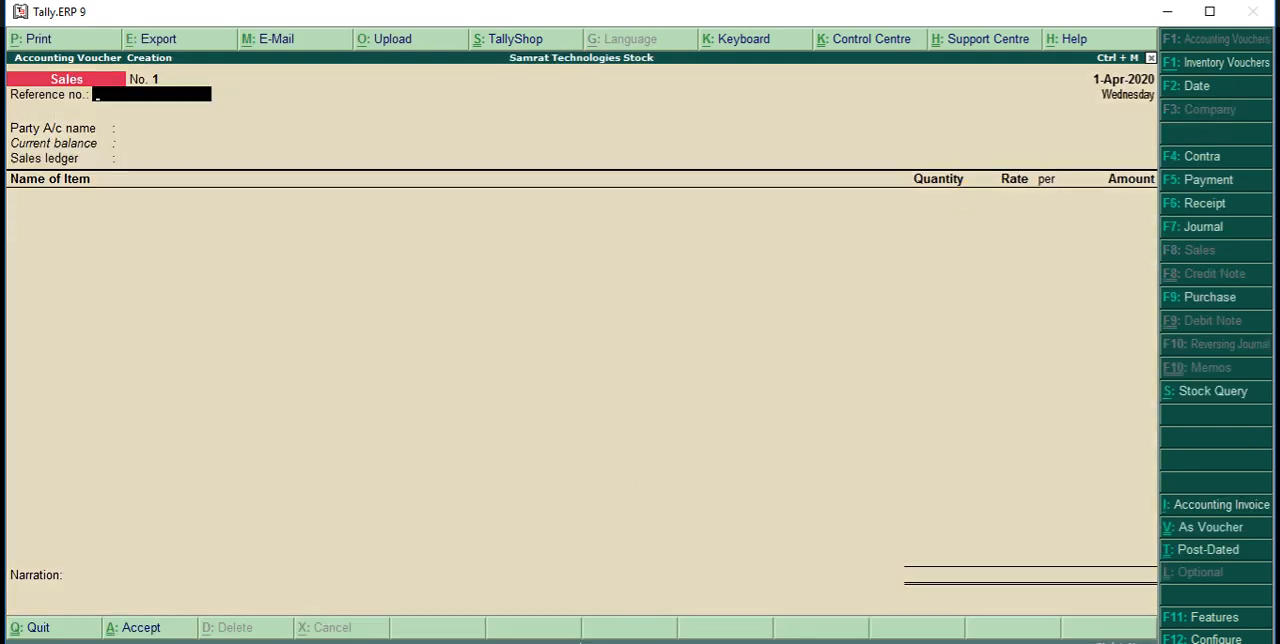
Leave the sales reference number blank, set the party account to Cash and choose Sale as the sales ledger
key(Return)
key(Return)
key(Return)
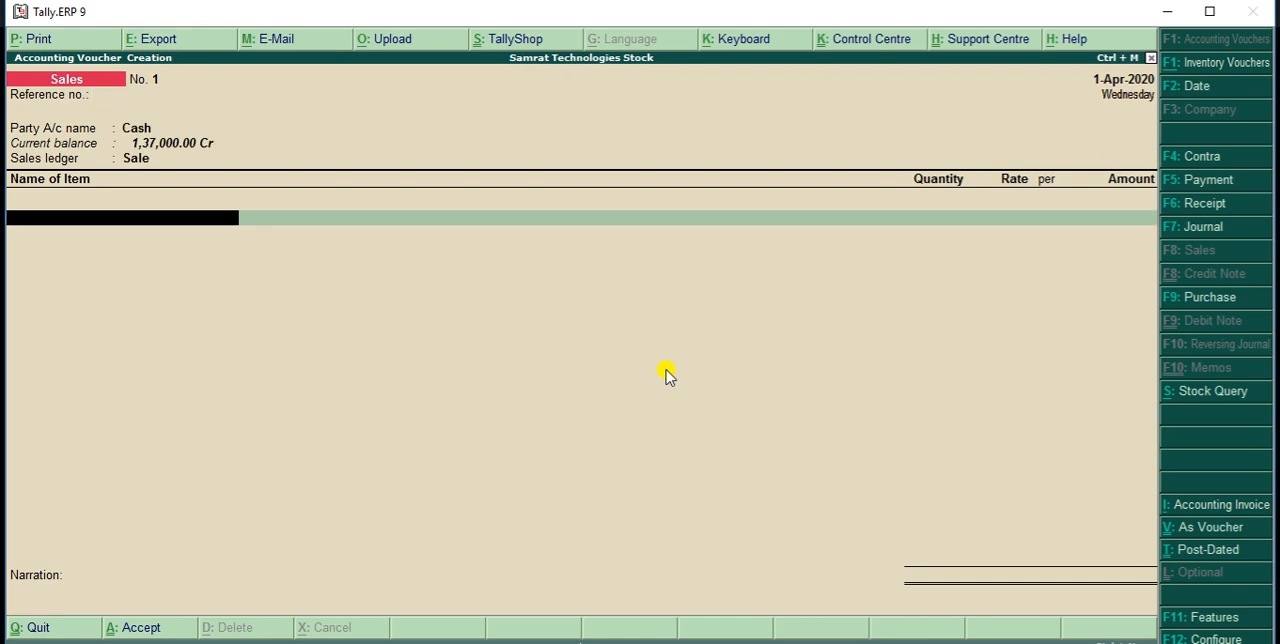
Add LG AC as the first item of the cash sale and try a quantity of 8 Pcs
text(L)
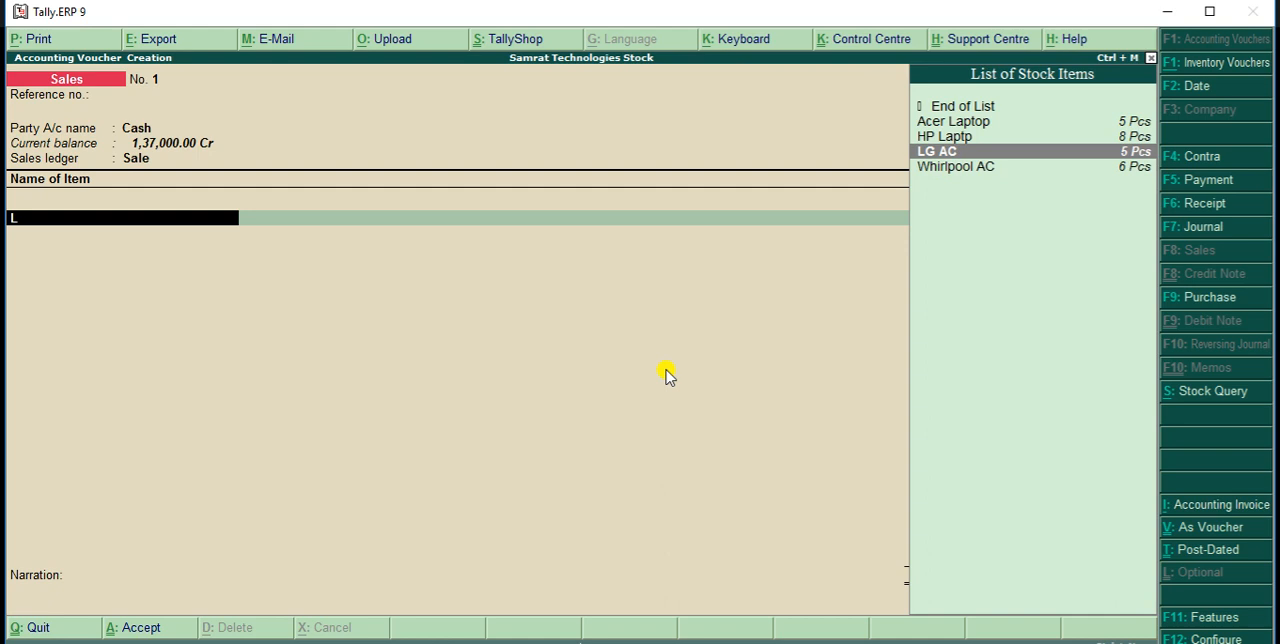
key(Return)
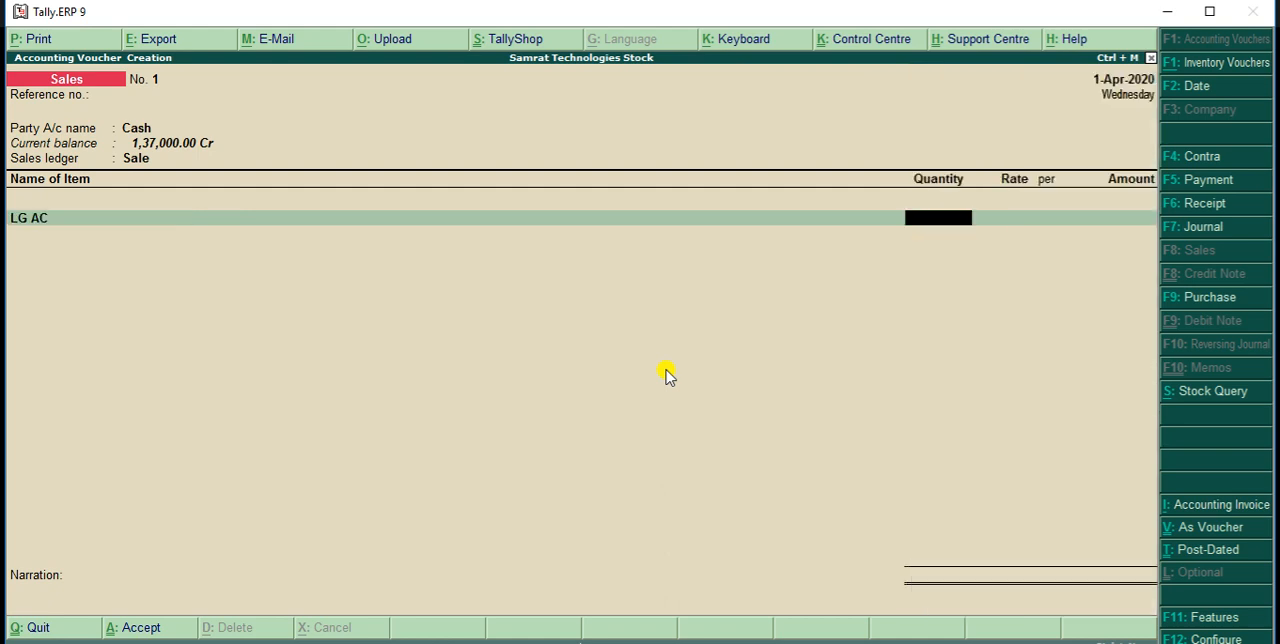
text(8)
key(Return)
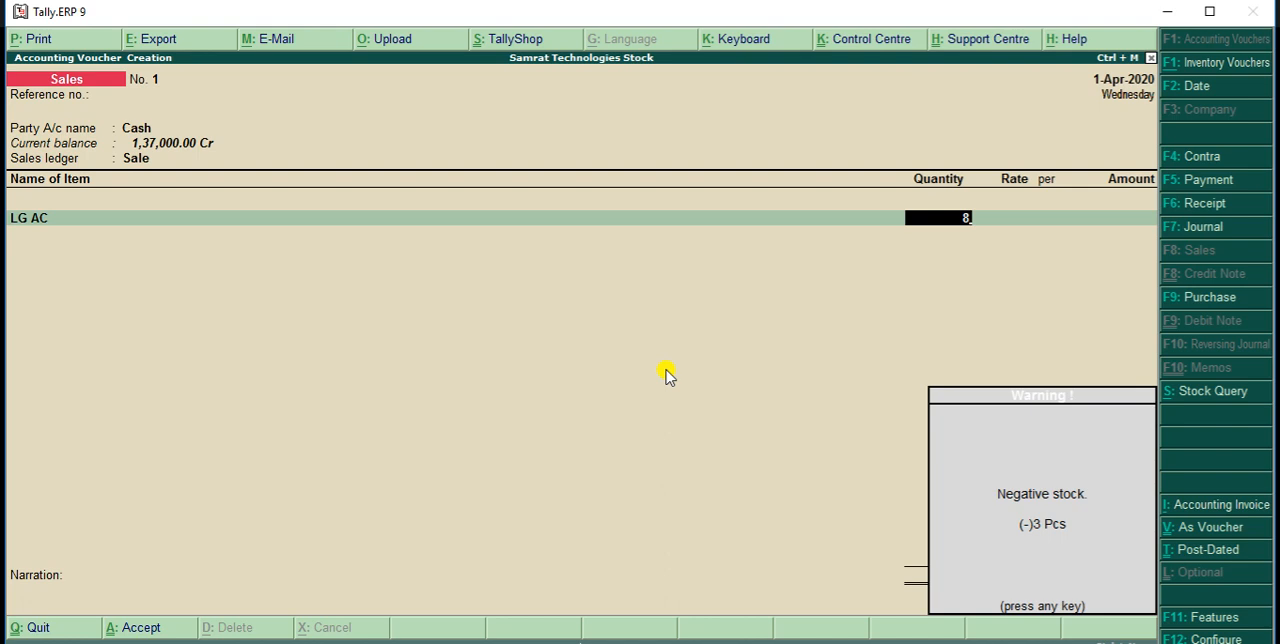
key(Return)
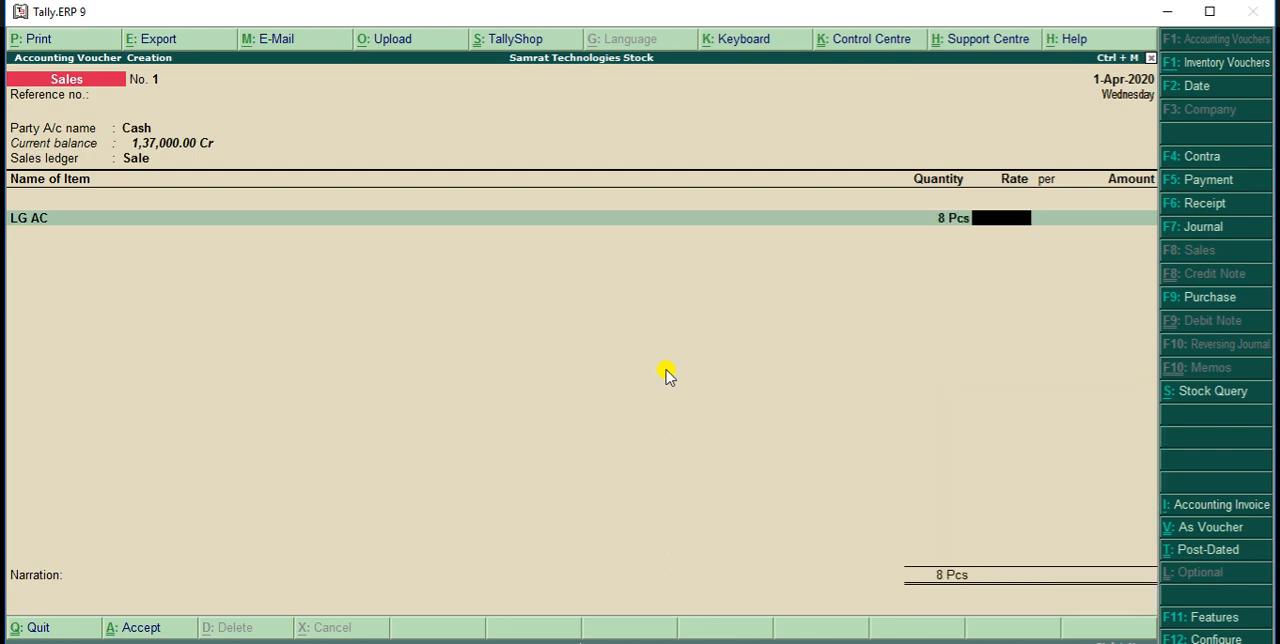
Set the LG AC quantity to 3 Pcs at a rate of 40,000 per piece
key(BackSpace)
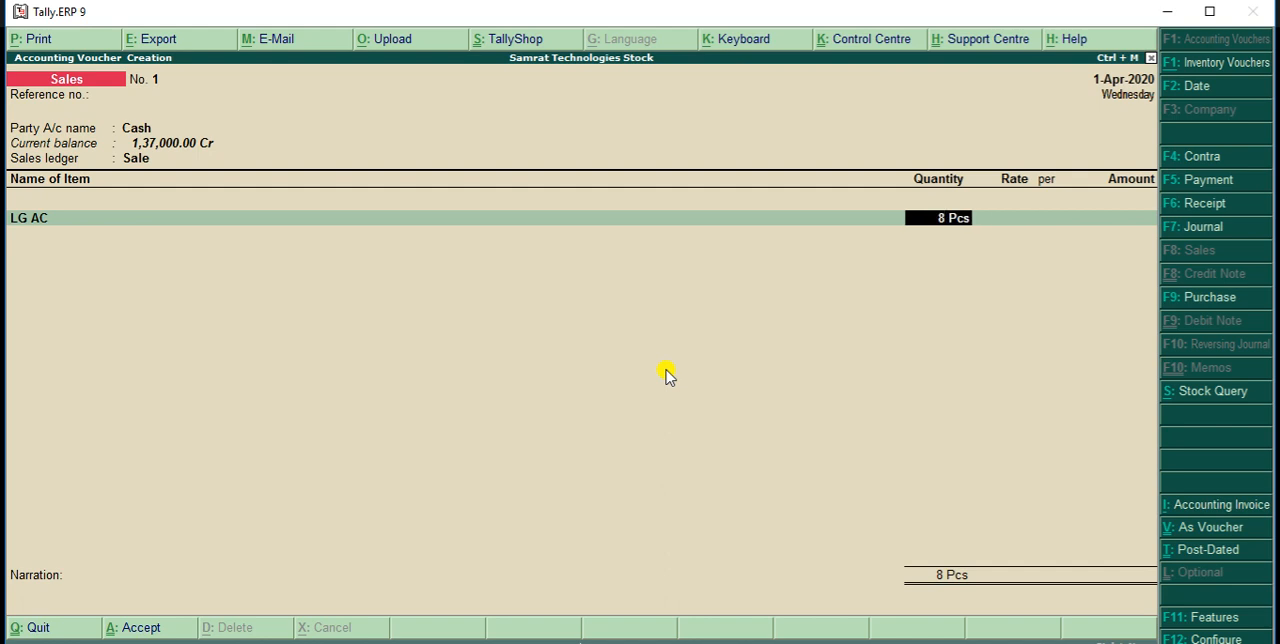
text(3)
key(Return)
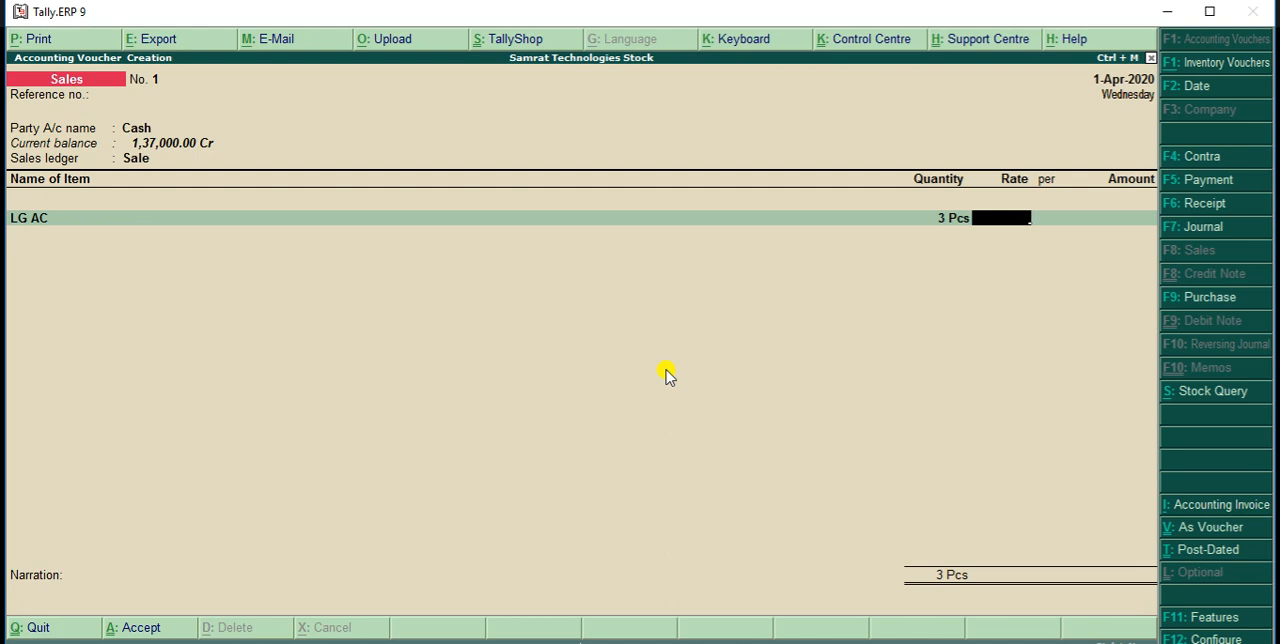
text(40000)
key(Return)
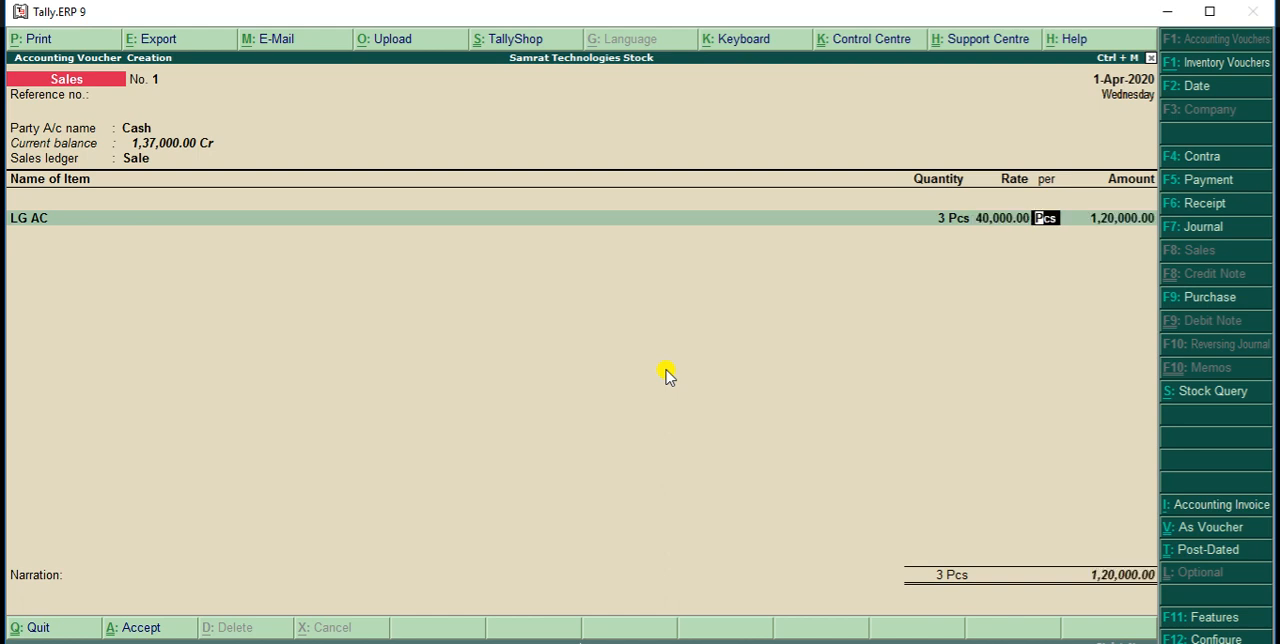
key(Return)
key(Return)
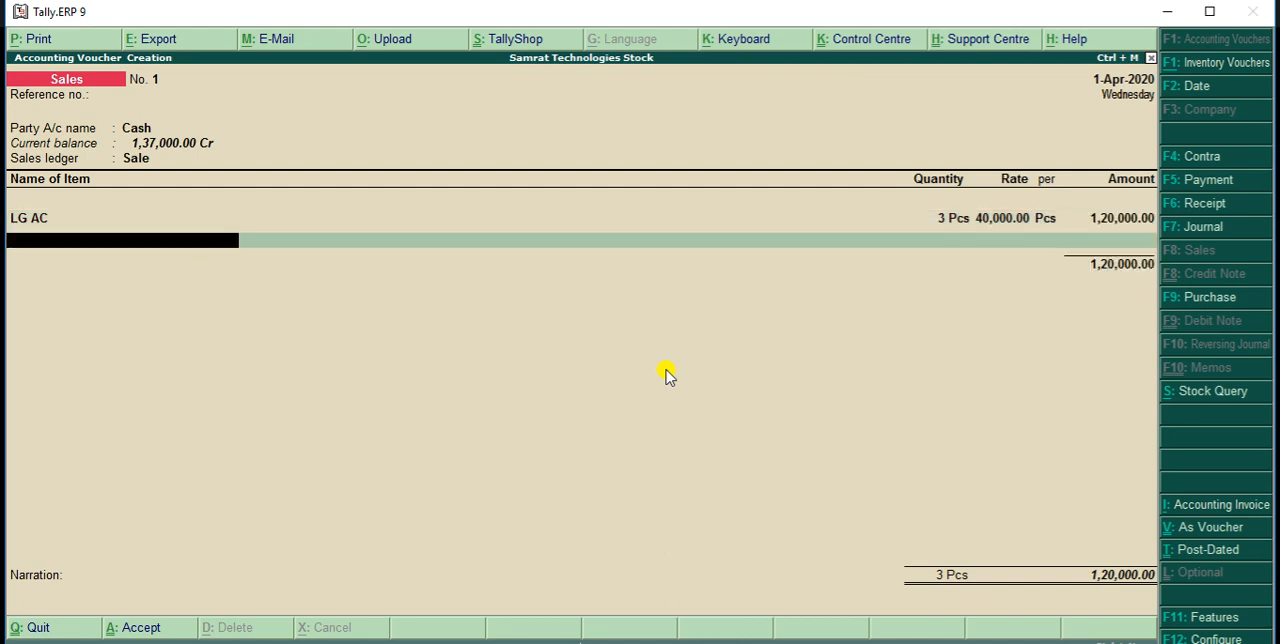
Add HP Laptp as the second sale item, with 3 Pcs at a rate of 23,000 per piece
text(Hp)
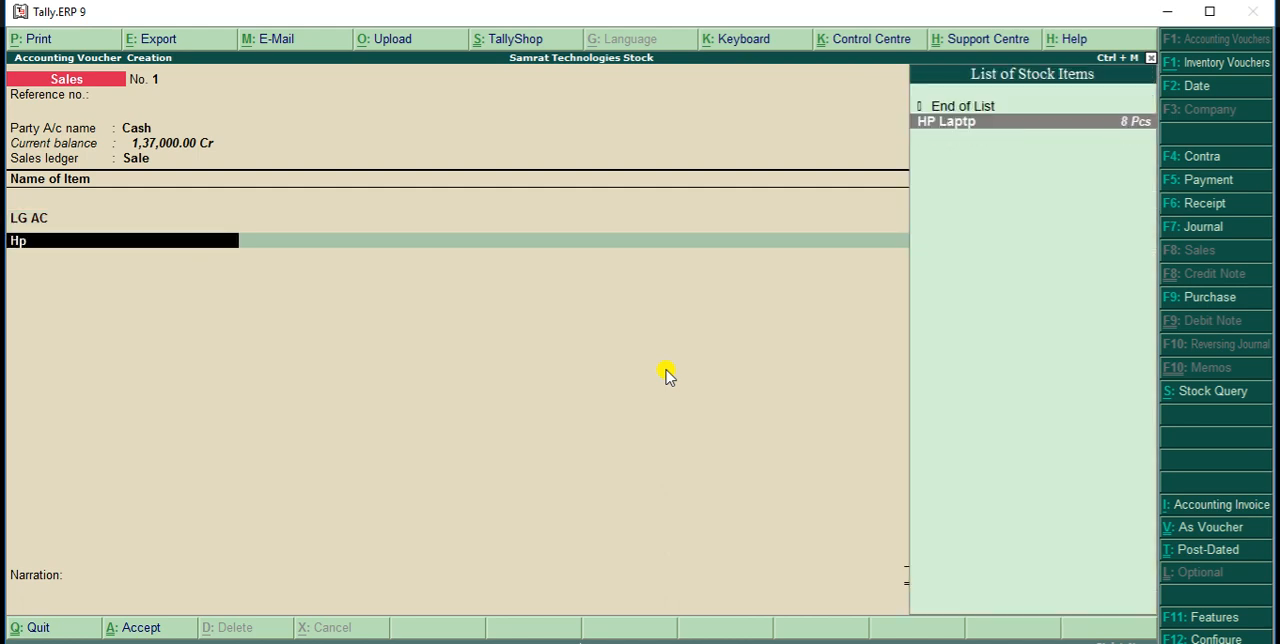
key(Return)
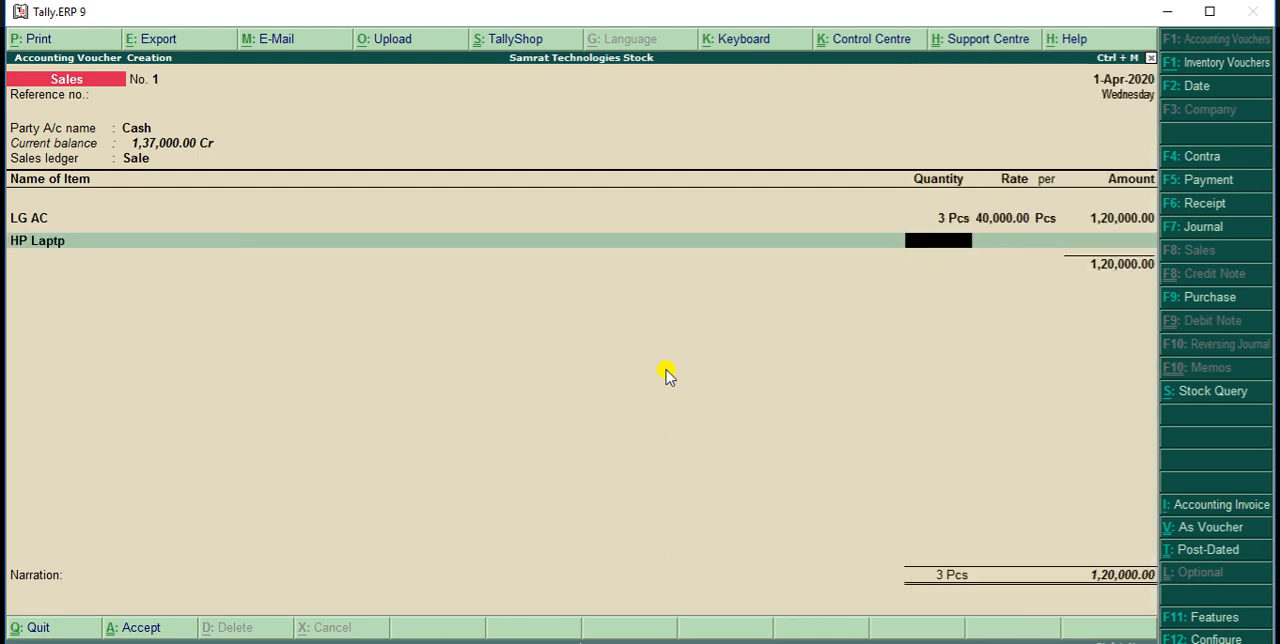
text(3)
key(Return)
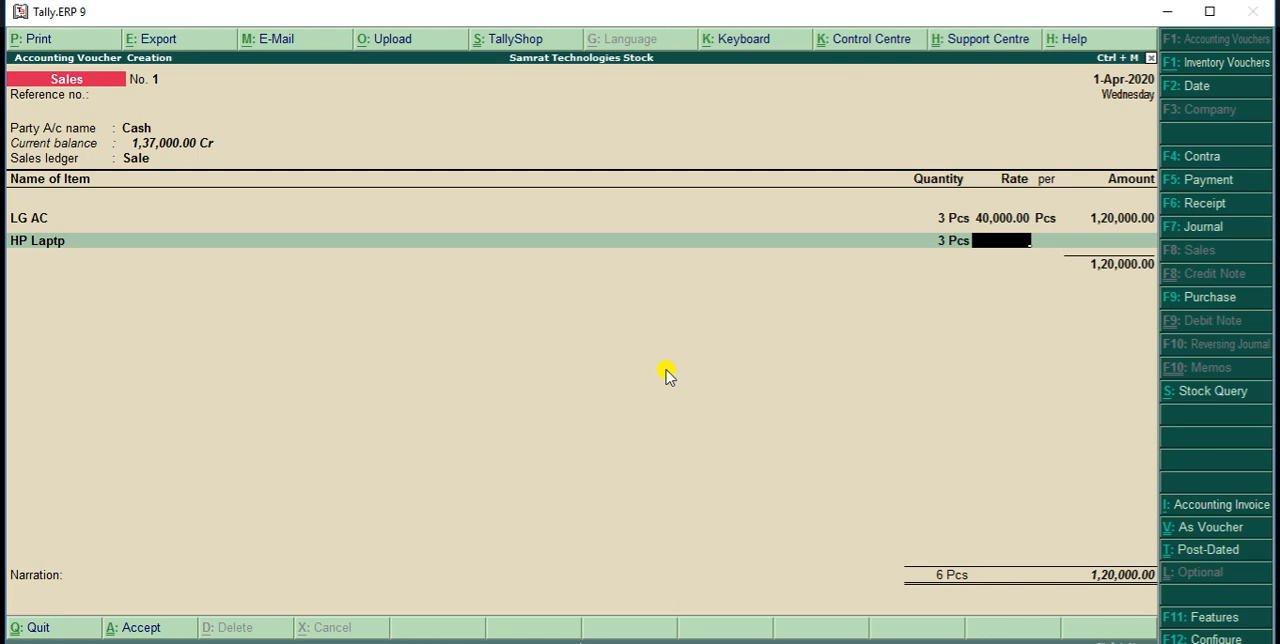
text(23000)
key(Return)
key(Return)
key(Return)
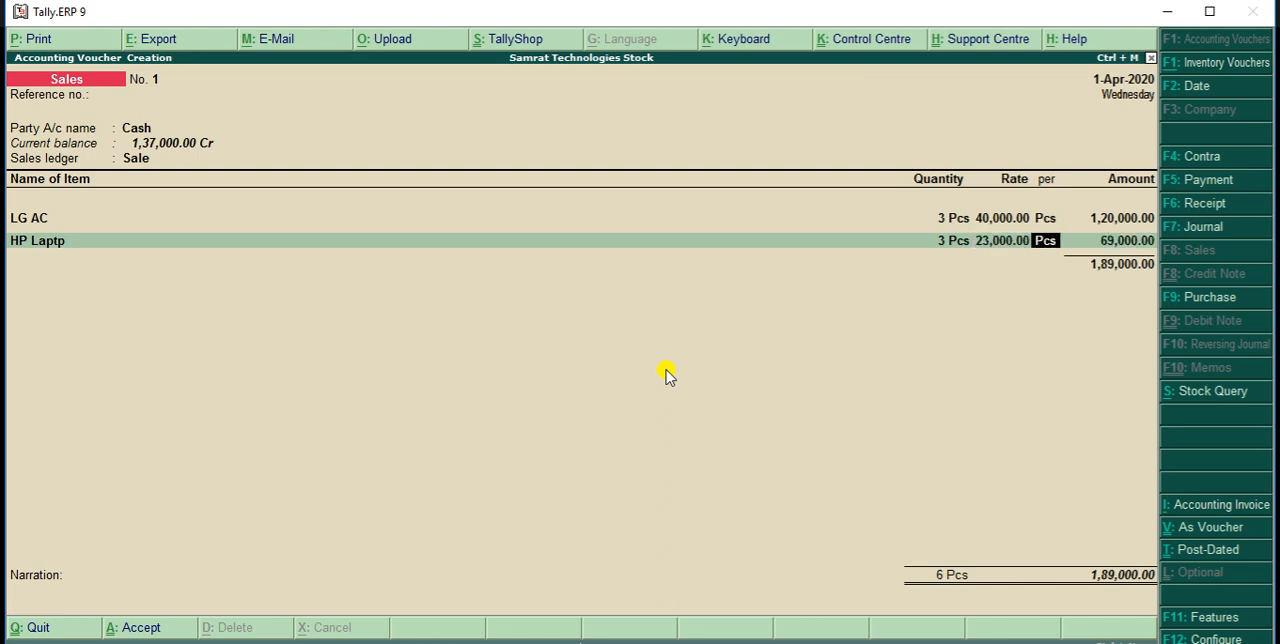
End the item list, leave the narration blank and save the cash sales voucher
key(Return)
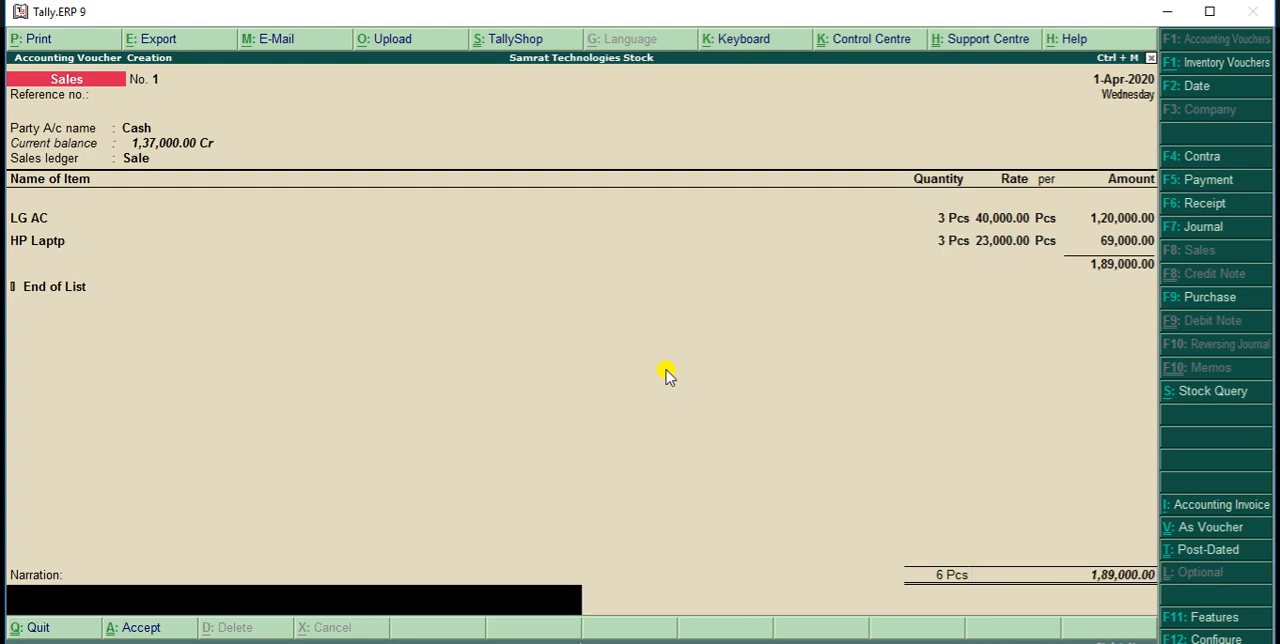
key(Return)
key(Return)
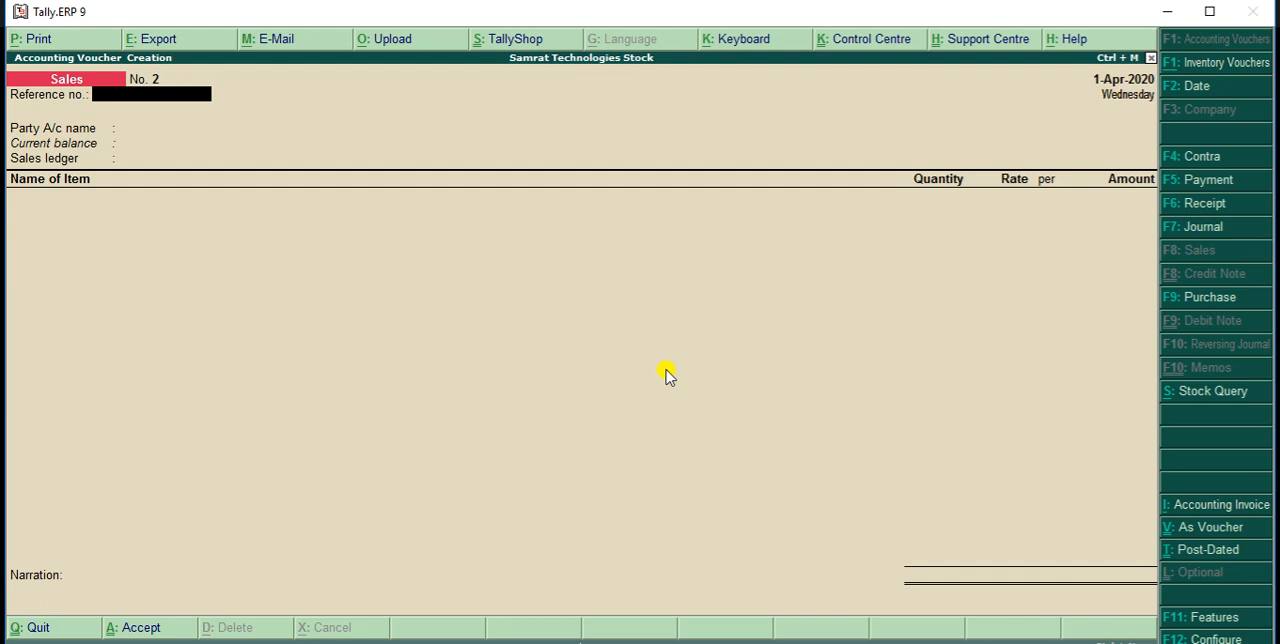
Leave the new sale's reference number blank and create a party ledger with the customer's name
key(Return)
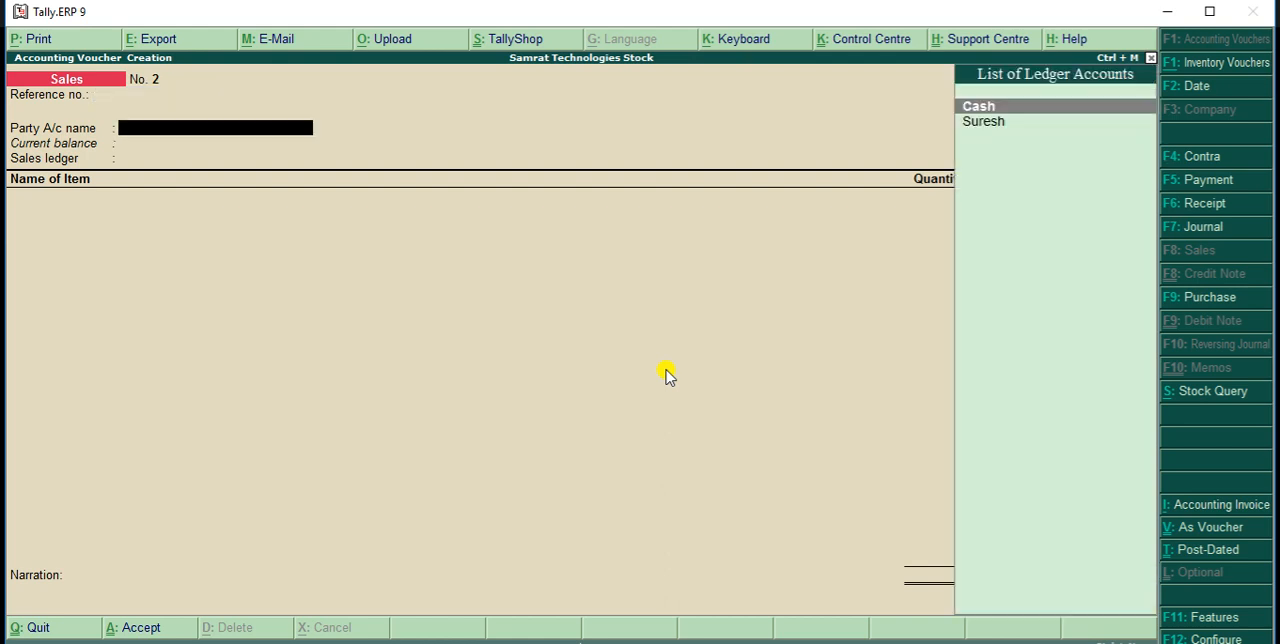
key(alt+c)
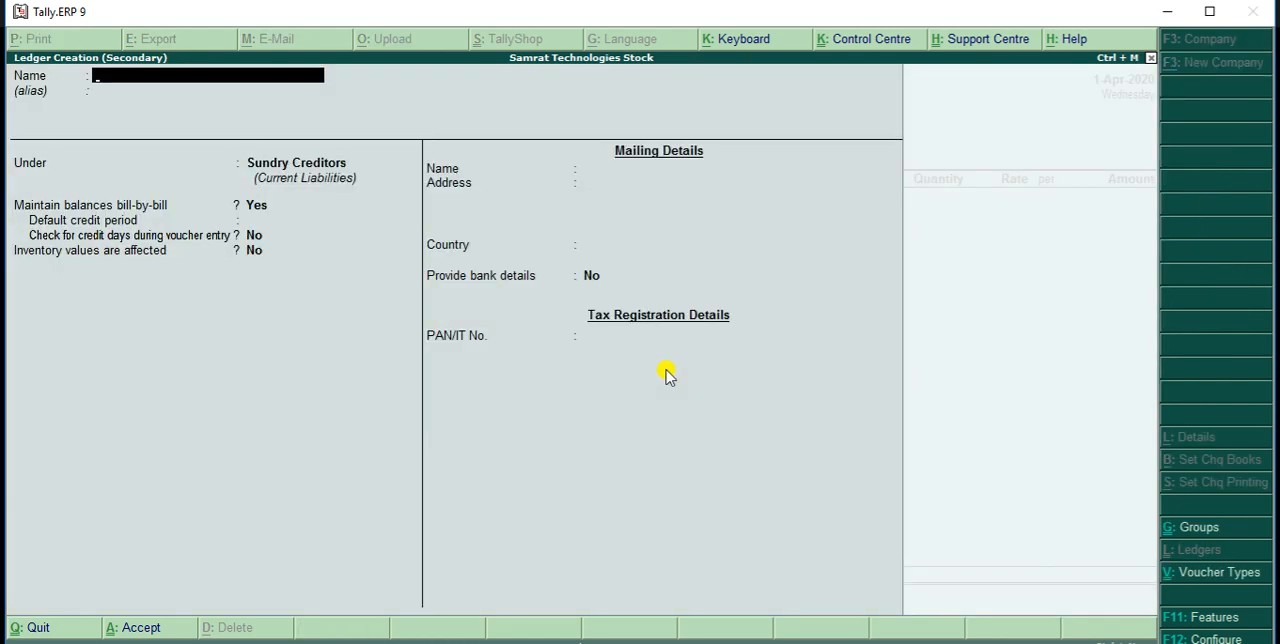
text(Ra)
key(BackSpace)
text(amesh)
key(Return)
Place the customer's ledger under Sundry Debtors and save it
text(S)
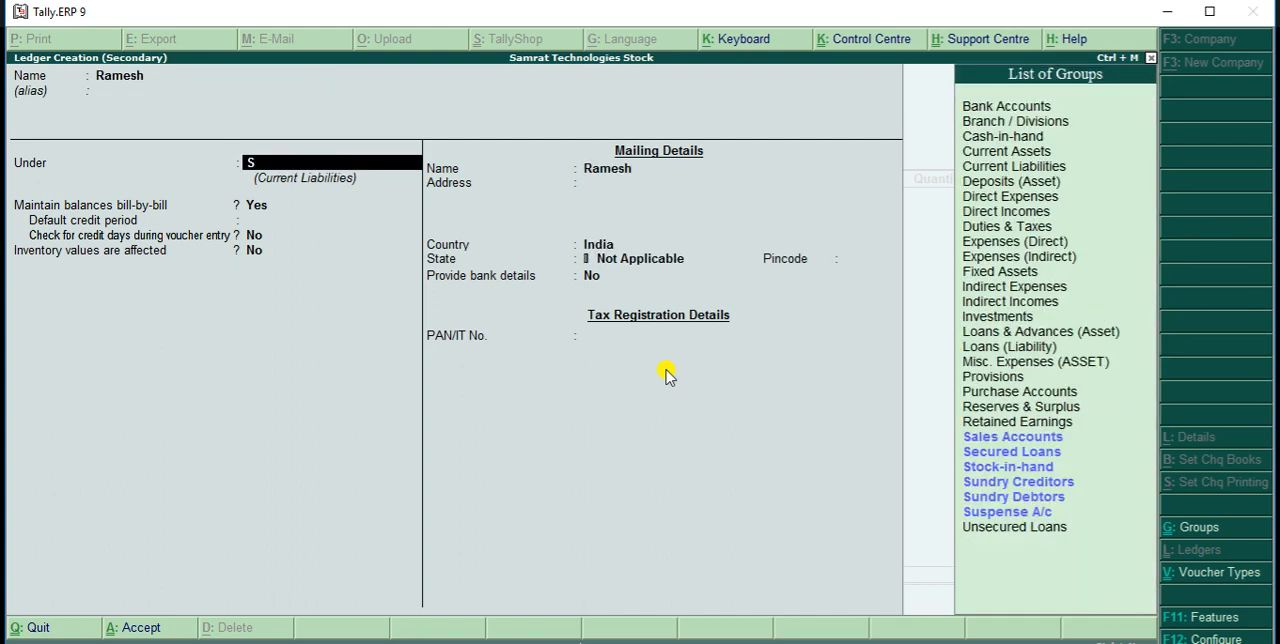
key(Down)
key(Down)
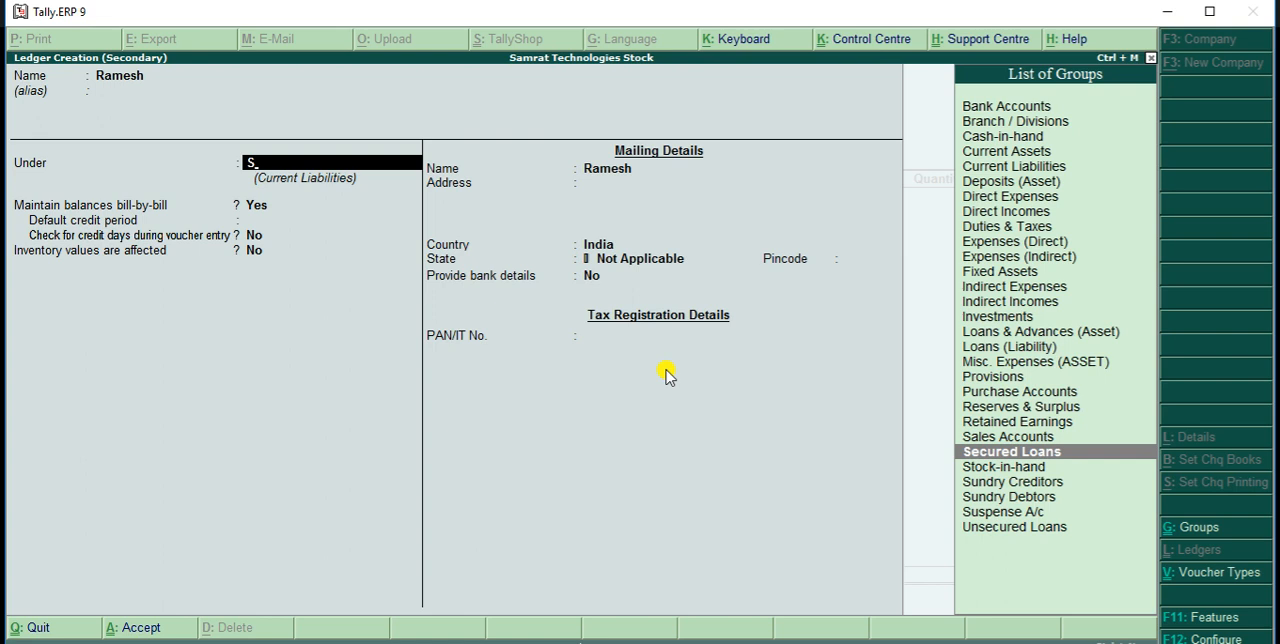
key(Up)
key(Down)
key(Down)
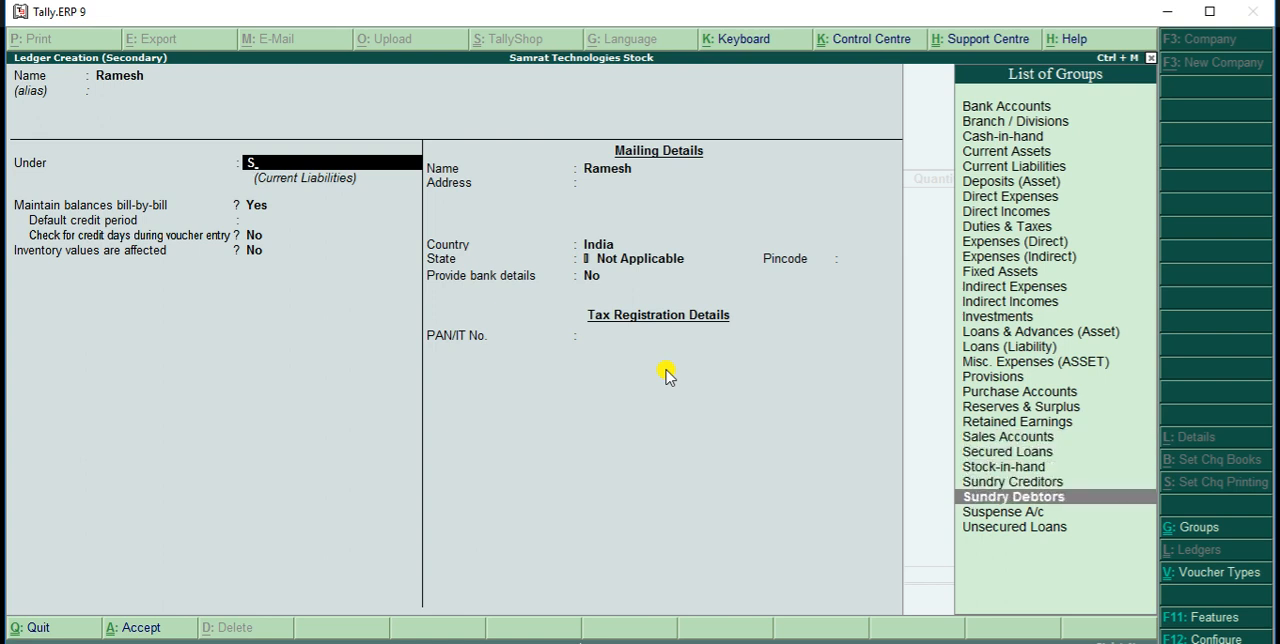
key(Return)
key(ctrl+a)
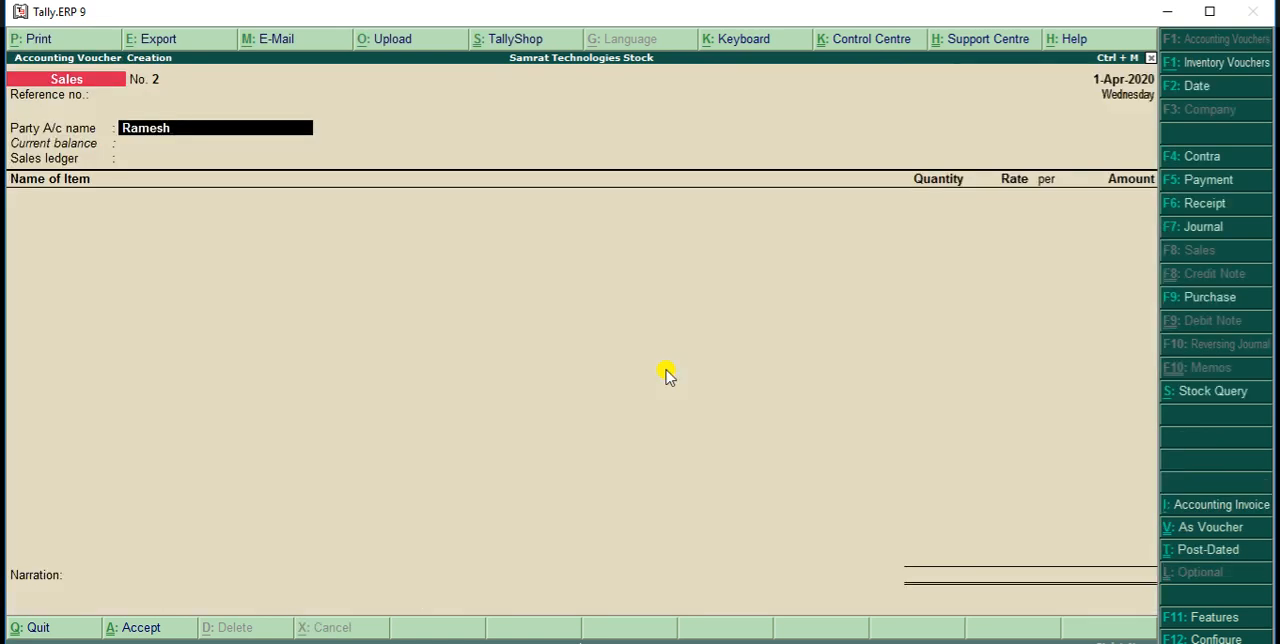
Accept the new customer as the party account, leave the despatch and order details blank, and choose Sale as the sales ledger
key(Return)
key(Return)
key(Return)
key(Return)
key(Return)
key(Return)
key(Return)
key(Return)
key(Return)
key(Return)
key(Return)
key(Return)
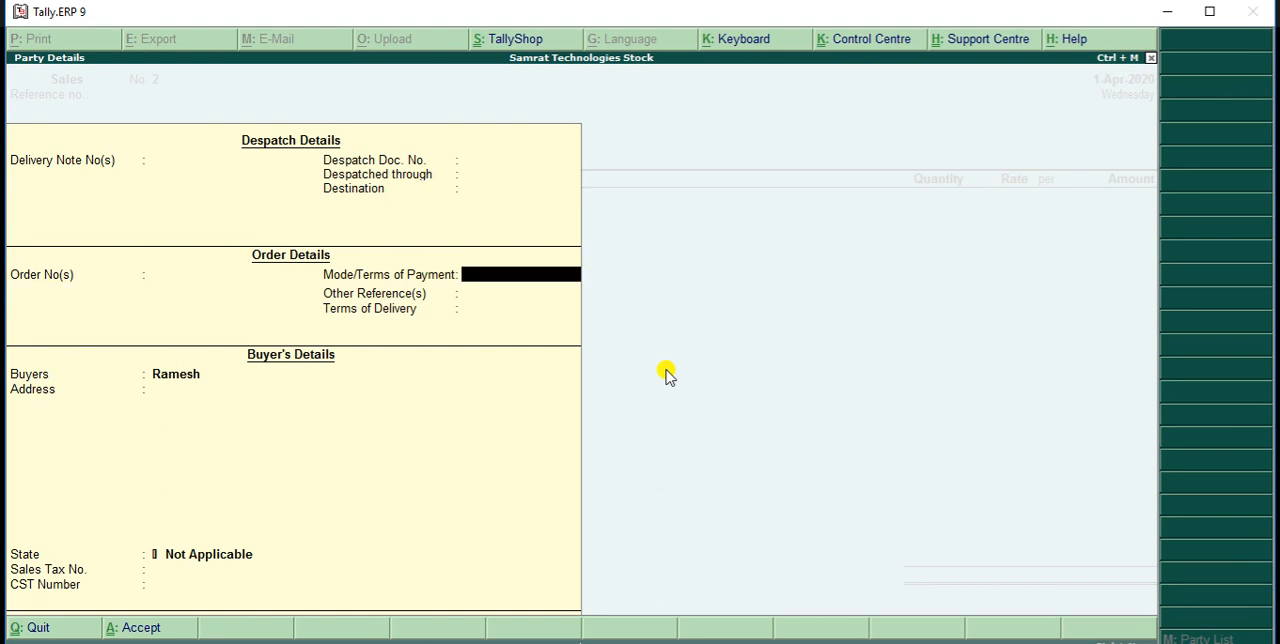
key(Return)
key(Return)
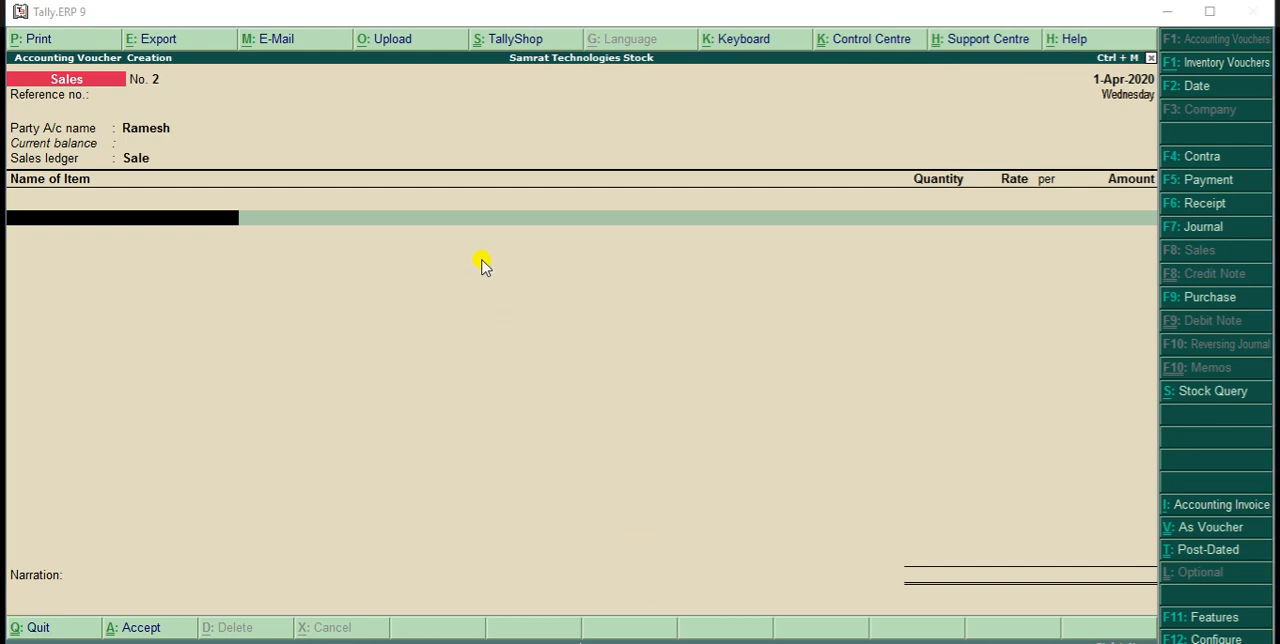
Add 1 Pcs of Acer Laptop at a rate of 30,000 and save the credit sales voucher without narration
click(491, 222)
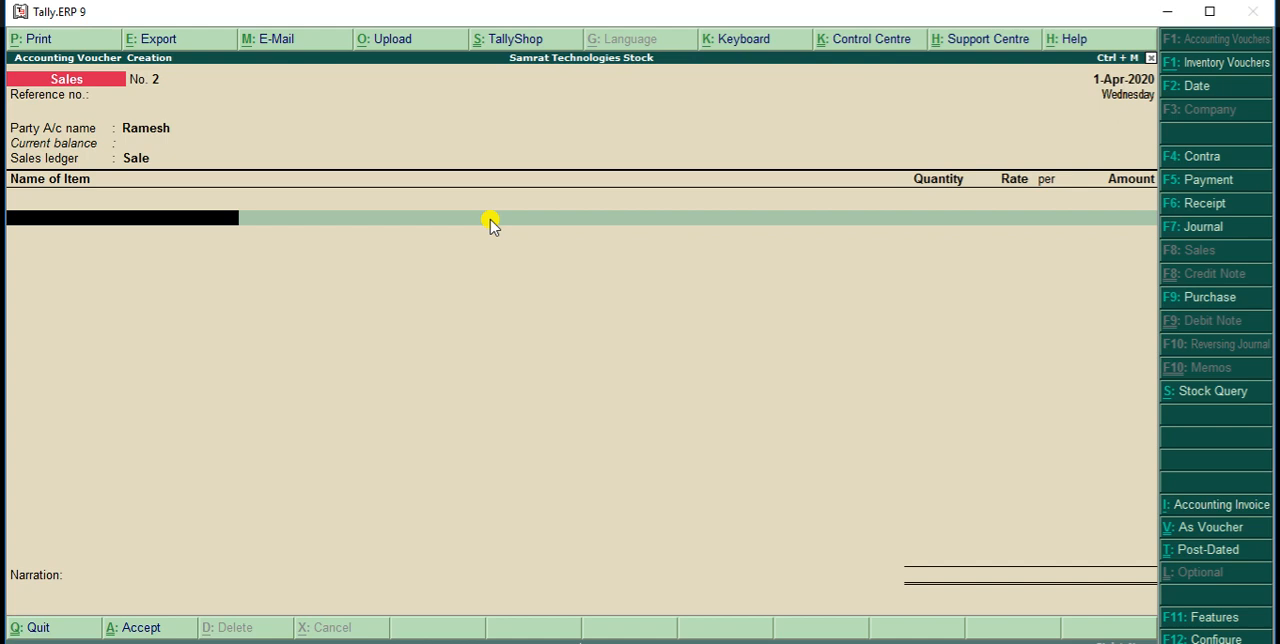
text(A)
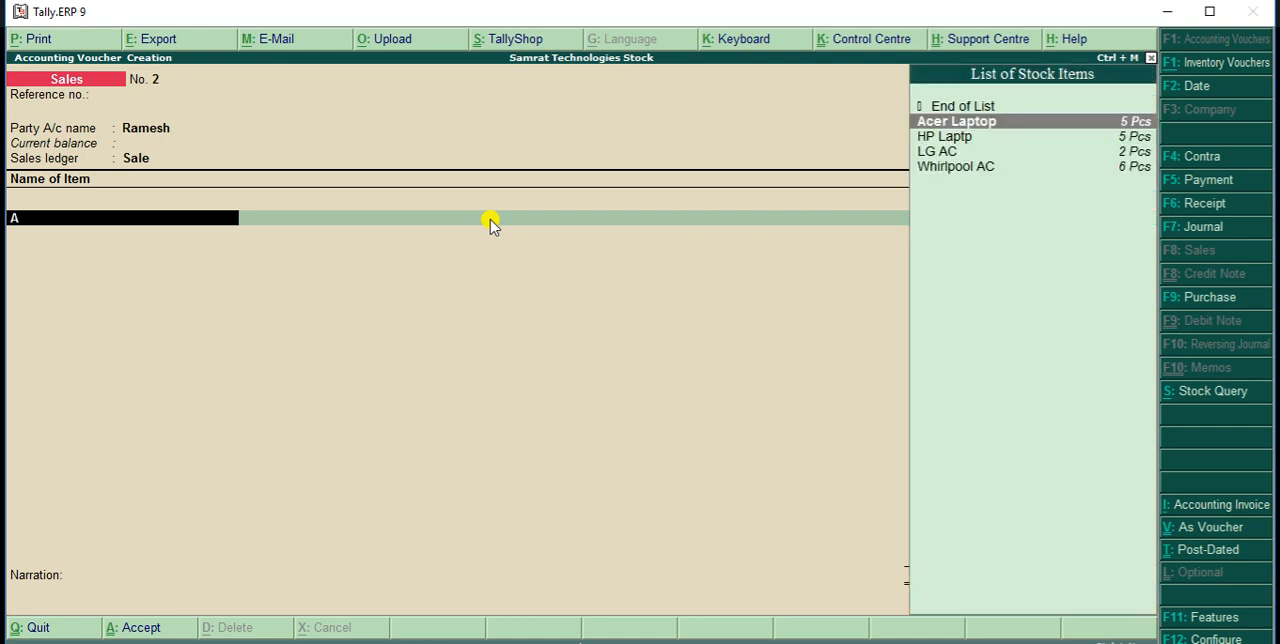
key(Return)
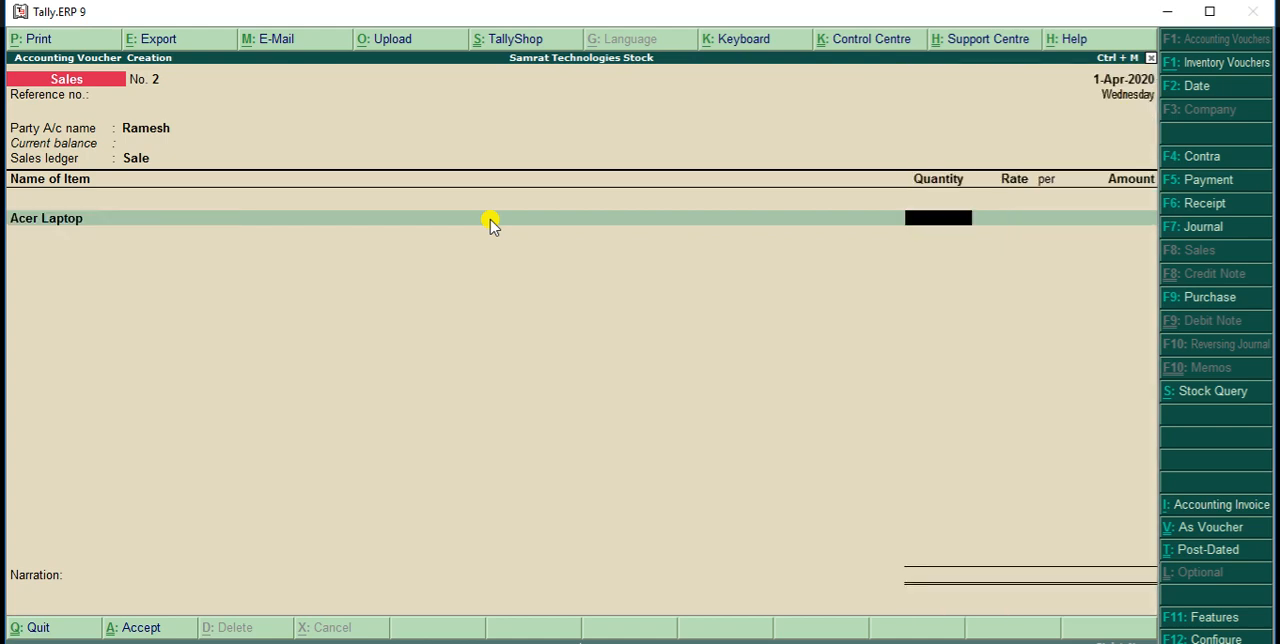
text(1)
key(Return)
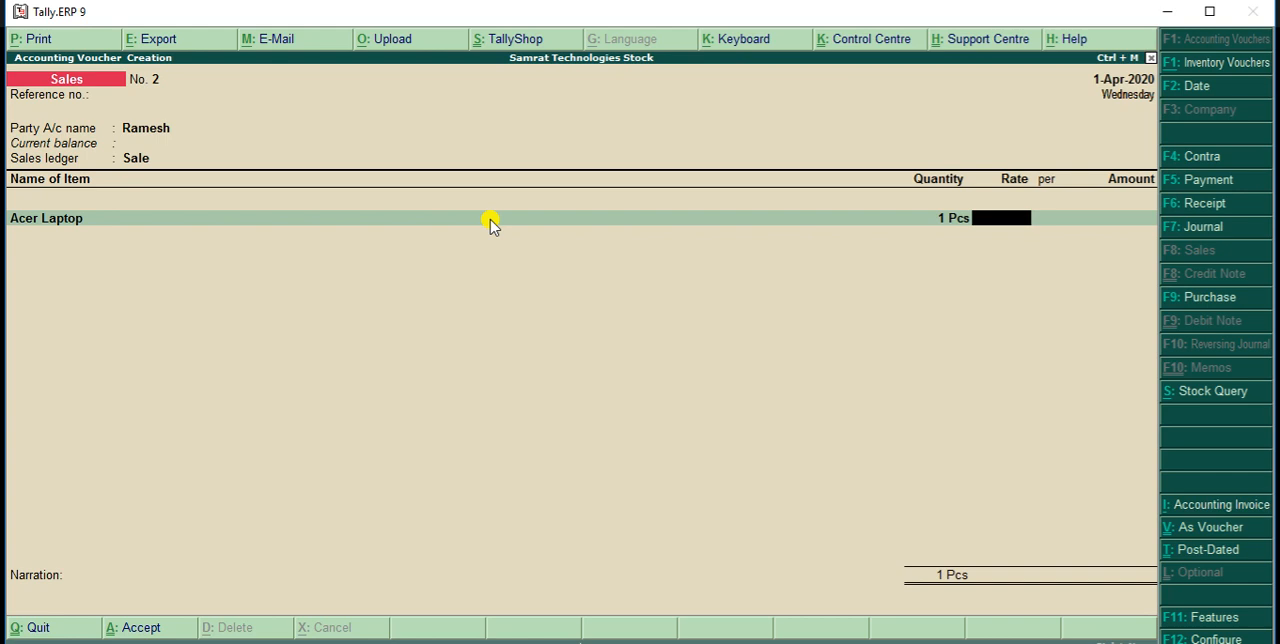
text(30000)
key(Return)
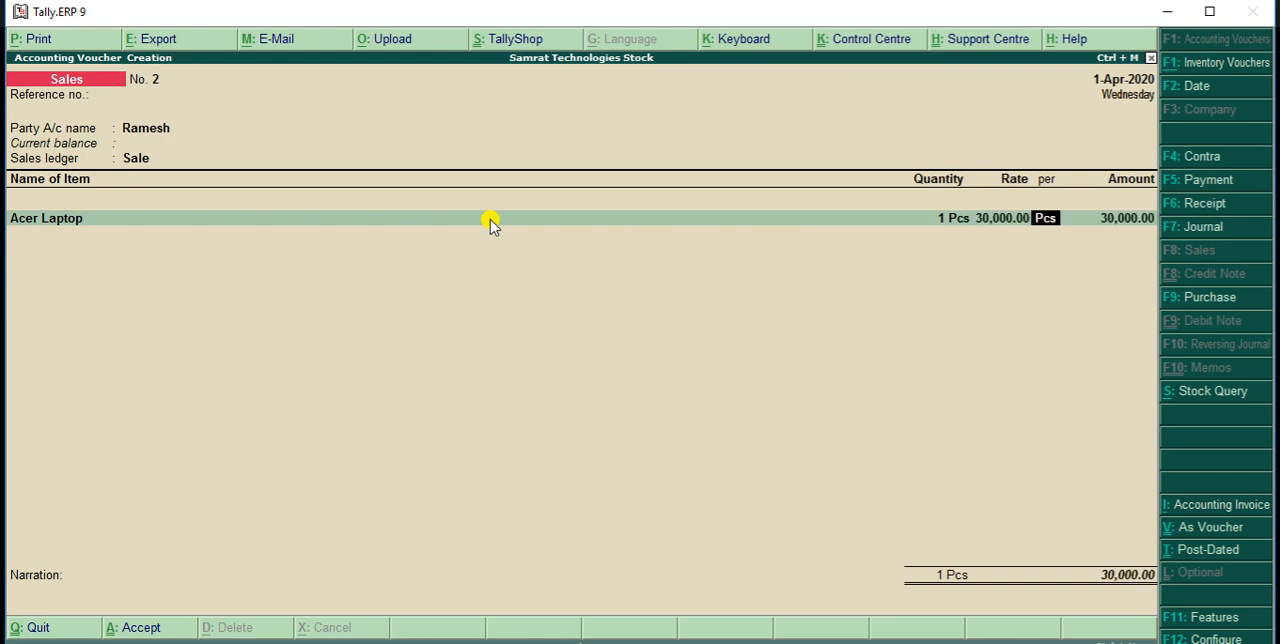
key(Return)
key(Return)
key(Return)
key(Return)
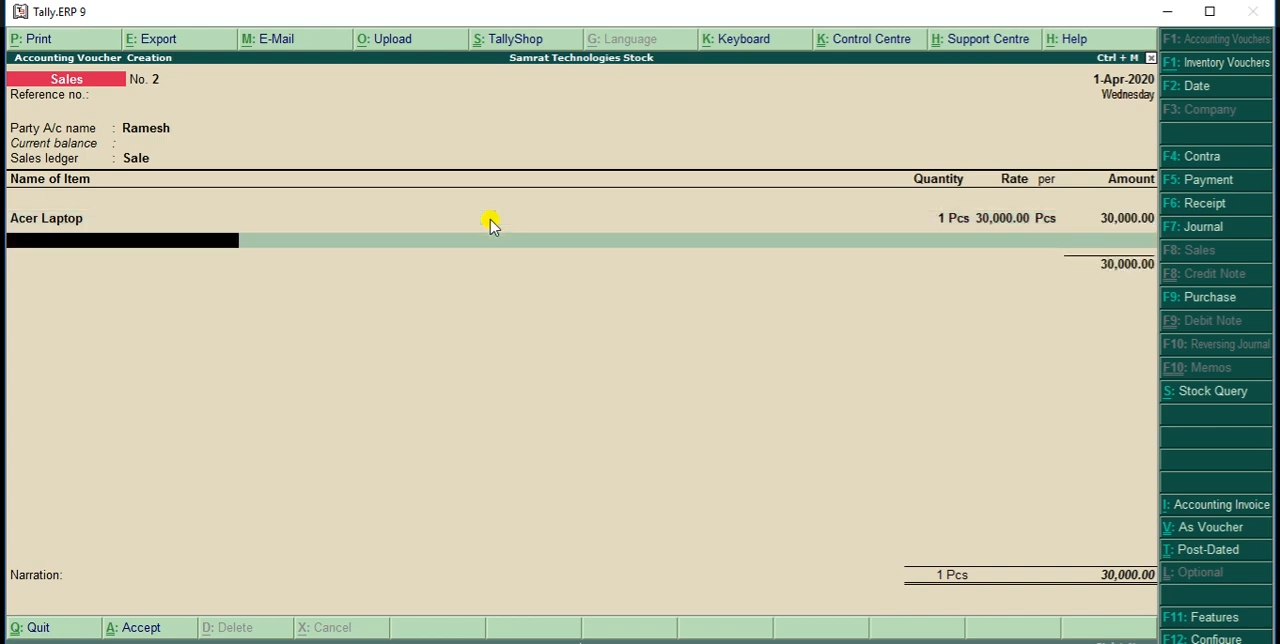
Leave voucher entry and reopen the Stock Summary report to check the closing stock after the sales
key(Return)
key(Return)
key(Escape)
key(Return)
key(Down)
key(Down)
key(Down)
key(Down)
key(Down)
key(Down)
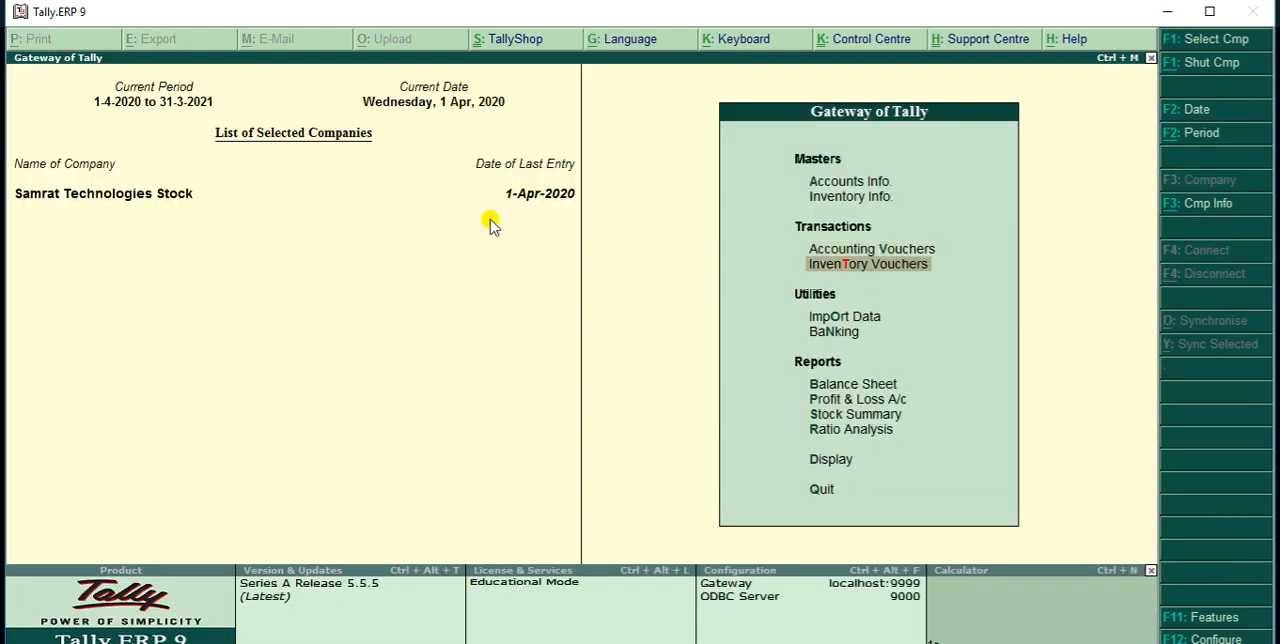
key(Return)
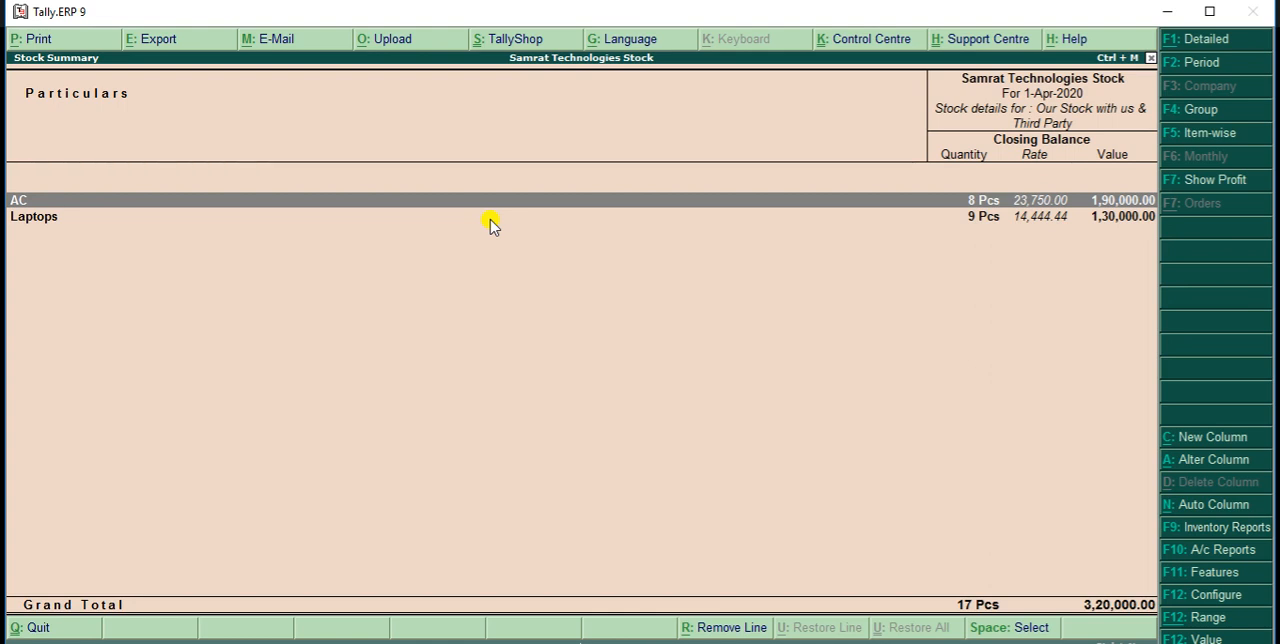
Examine the AC group's stock through the monthly summaries of Whirlpool AC and LG AC, including inward and outward quantities
key(Return)
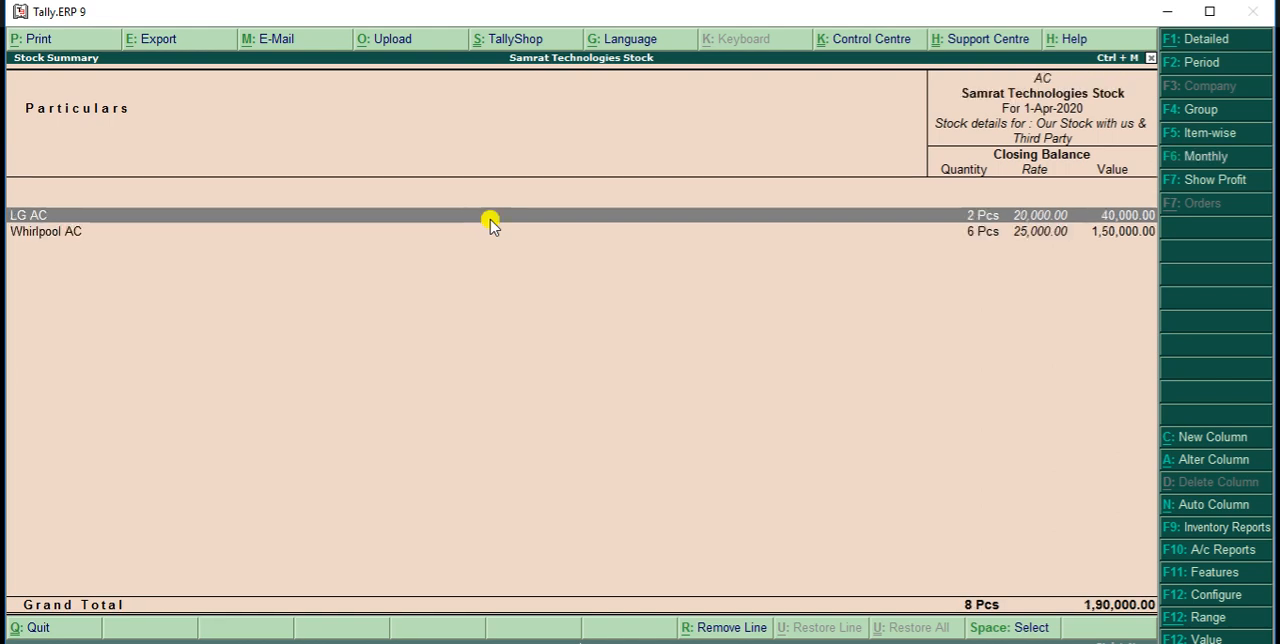
key(Down)
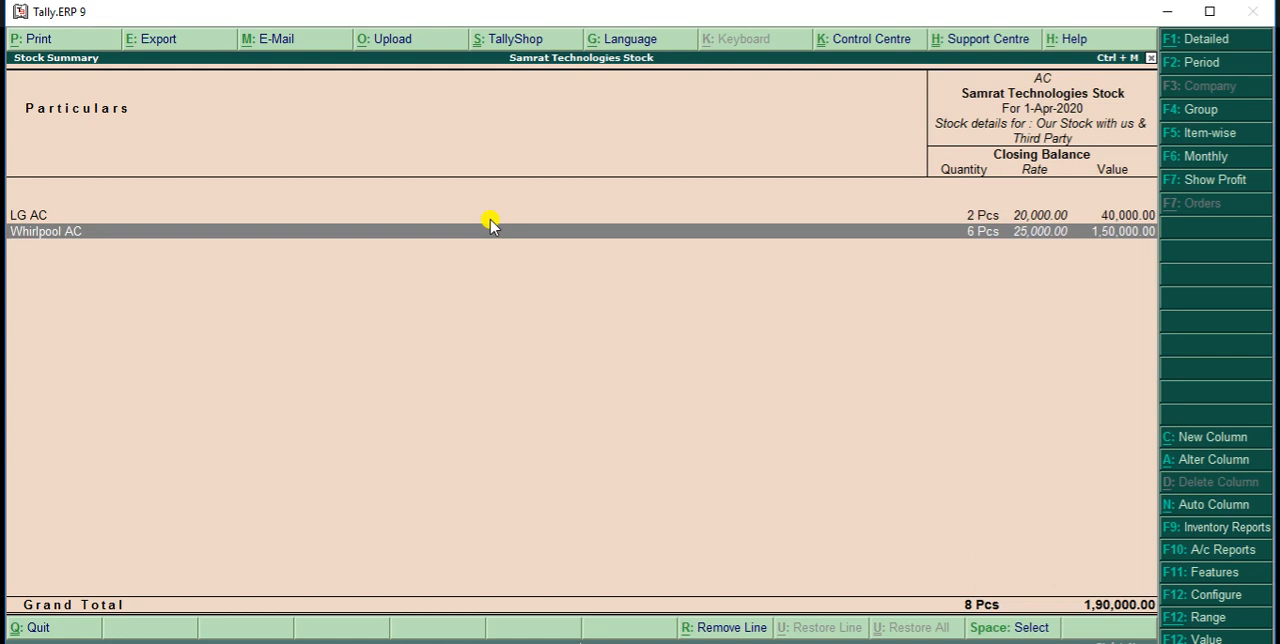
key(Return)
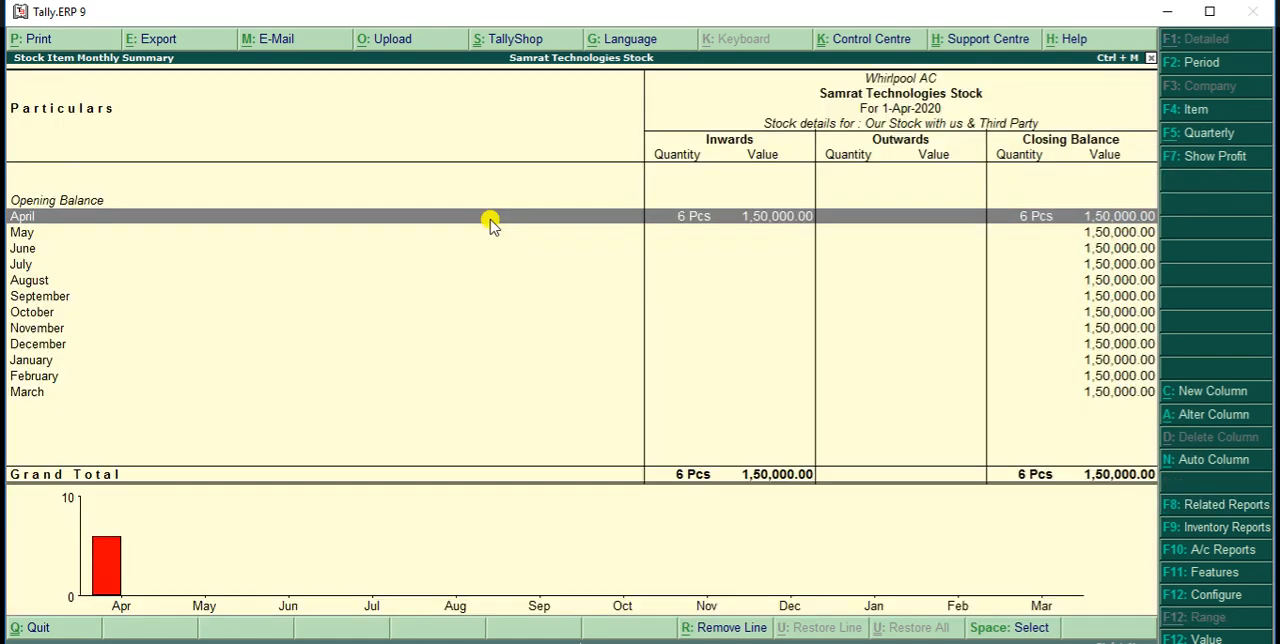
key(Escape)
key(Up)
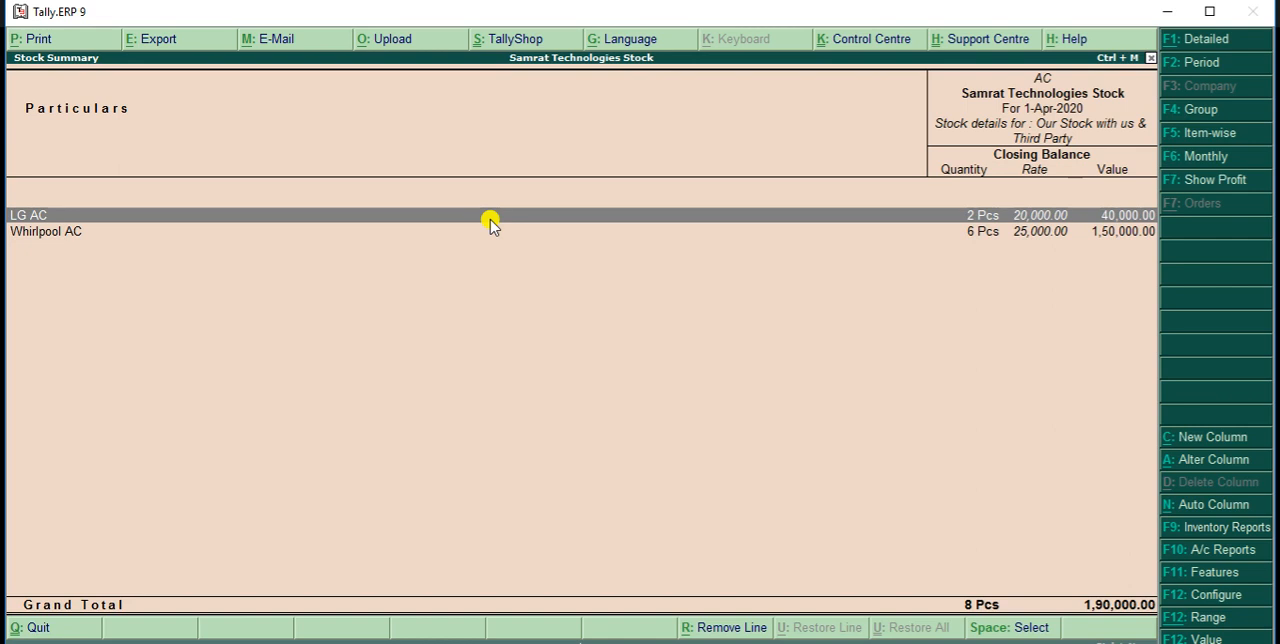
key(Return)
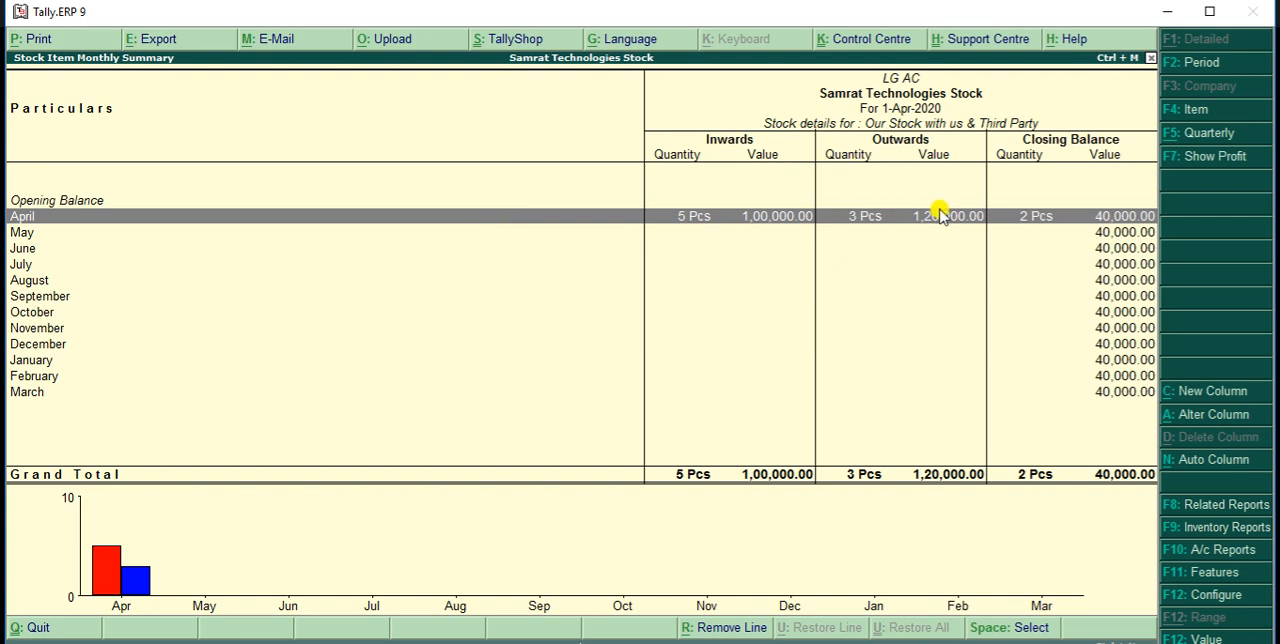
Review the monthly summary of Whirlpool AC once more and return to the stock group list
key(Escape)
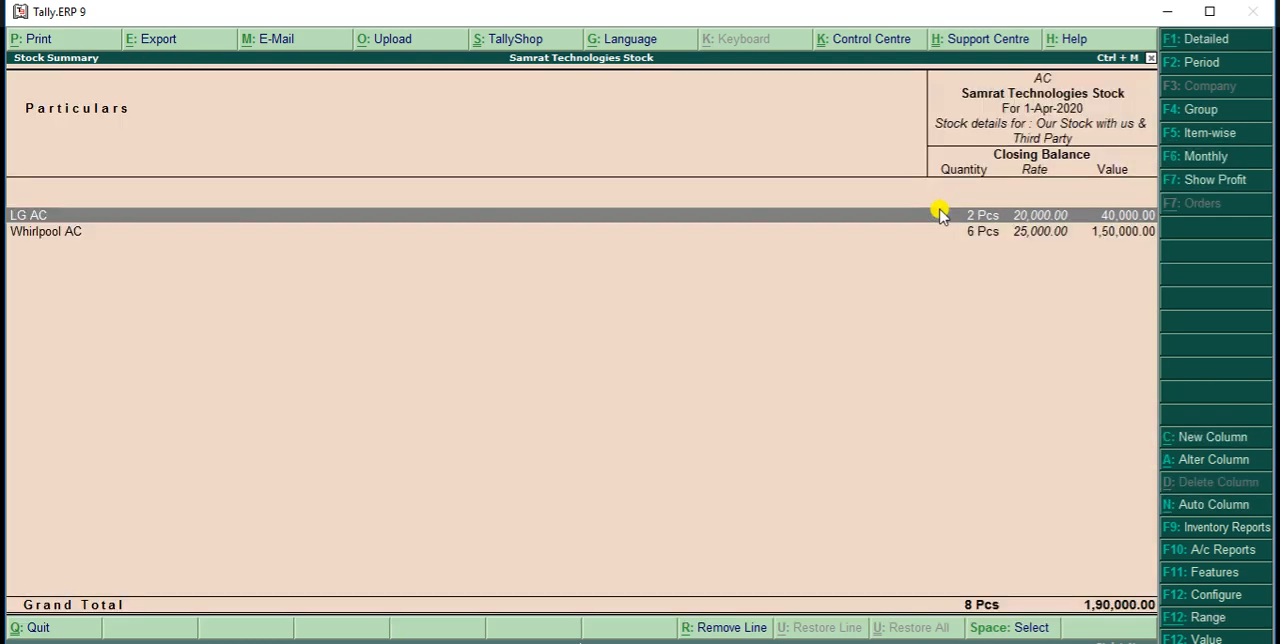
key(Down)
key(Return)
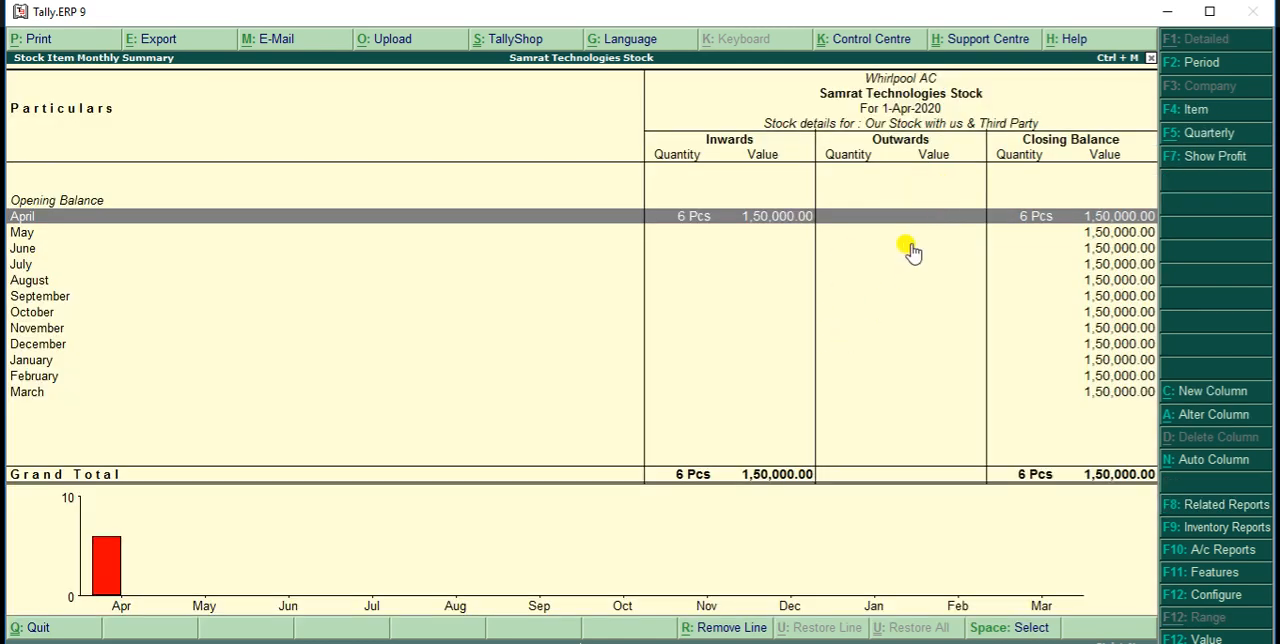
key(Escape)
key(Escape)
Examine the Laptops group's stock through the monthly summaries of Acer Laptop and HP Laptp
key(Down)
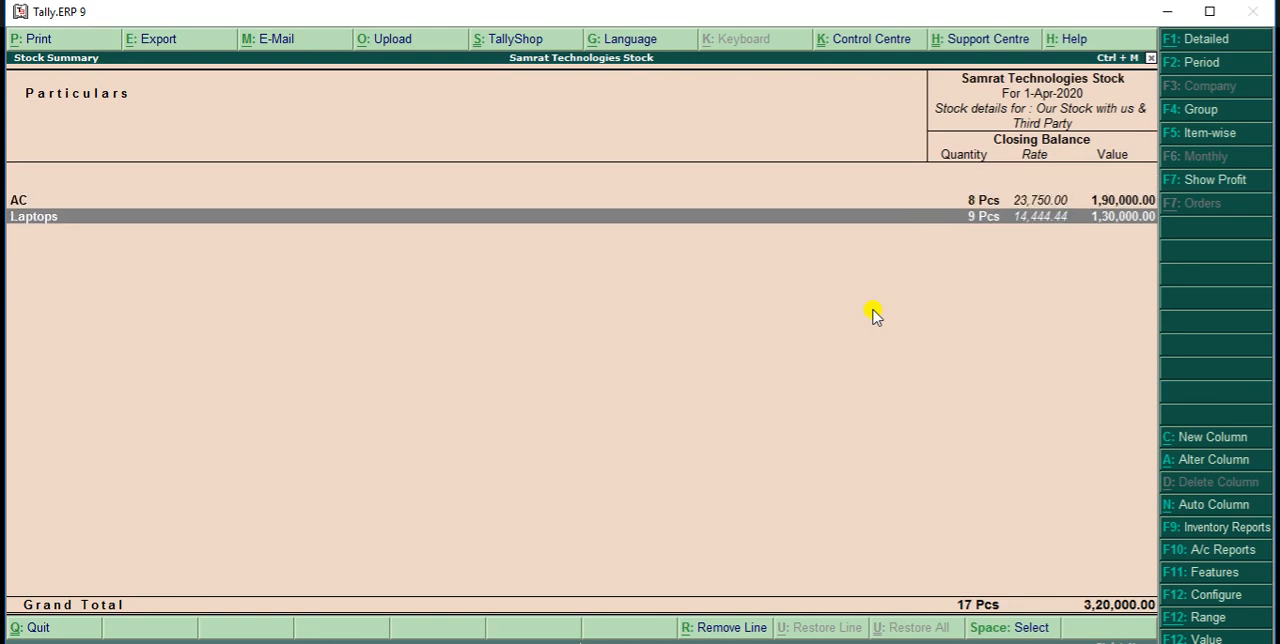
key(Return)
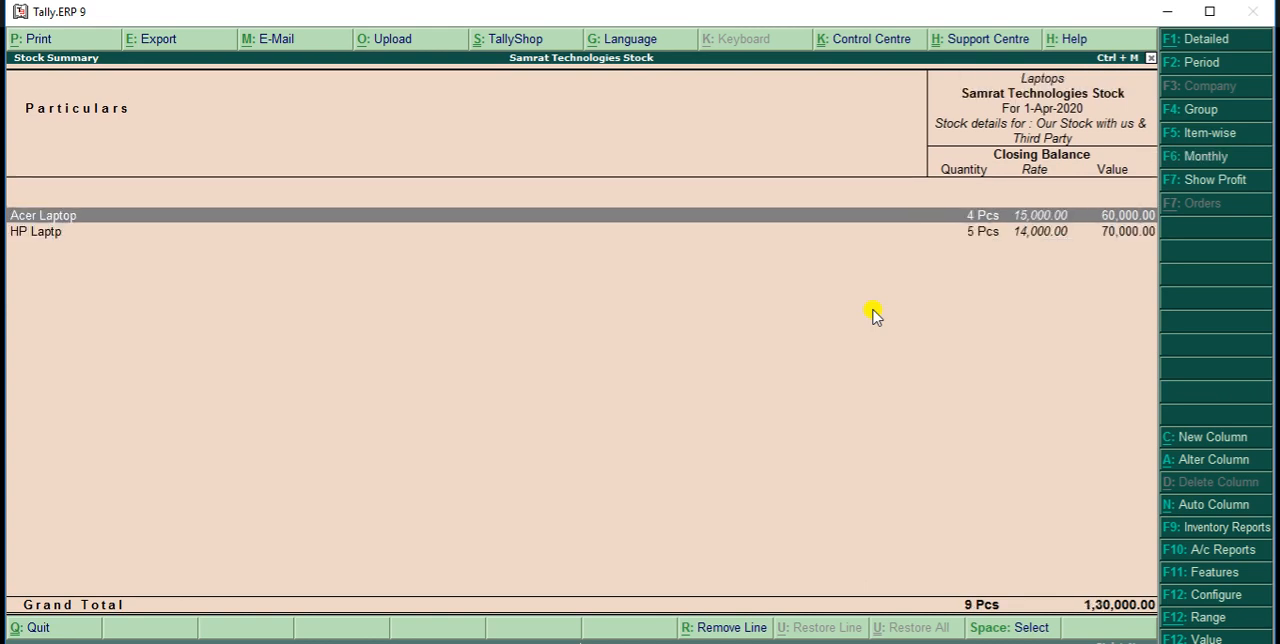
key(Return)
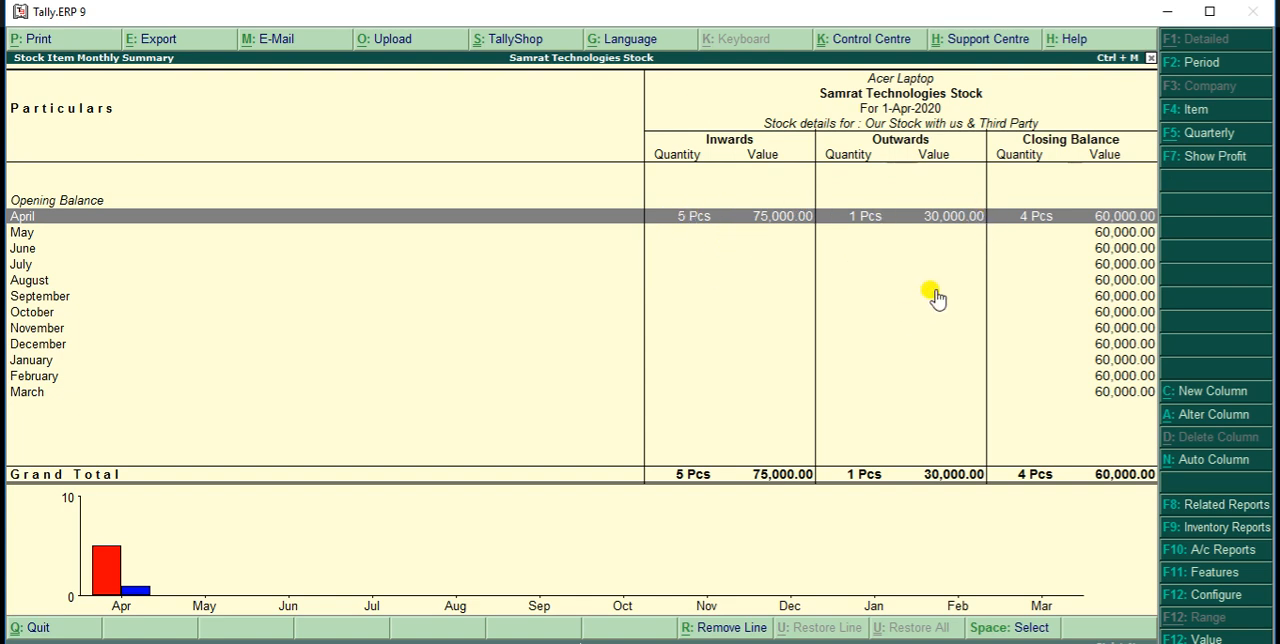
key(Escape)
key(Down)
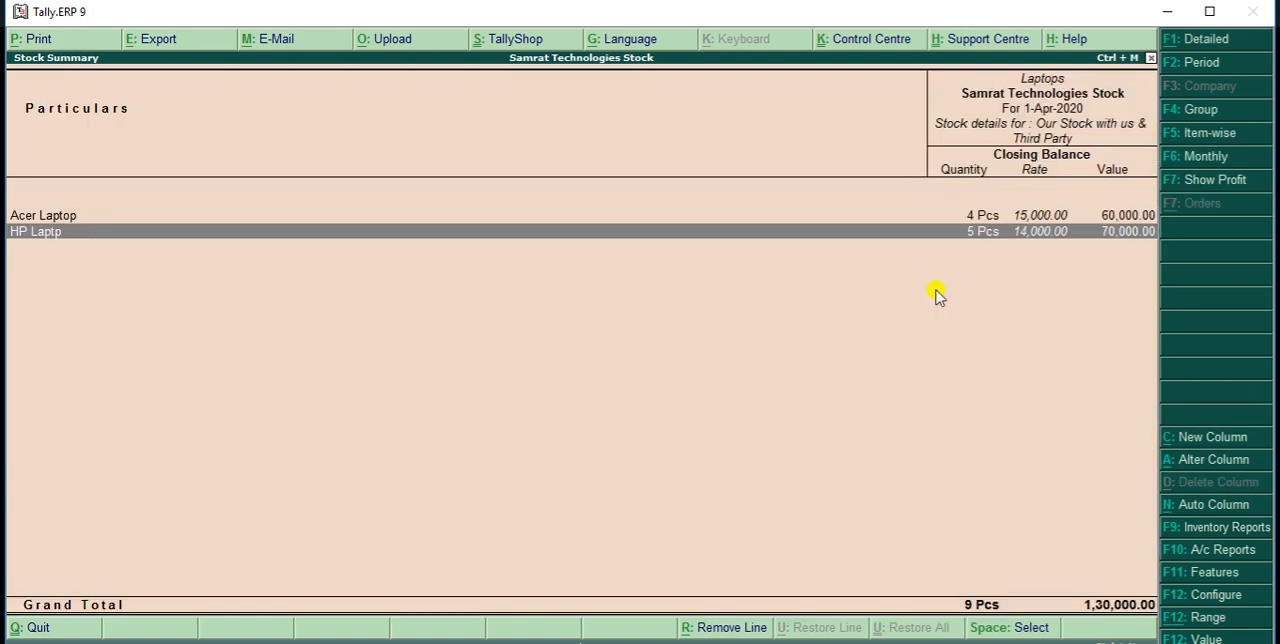
key(Return)
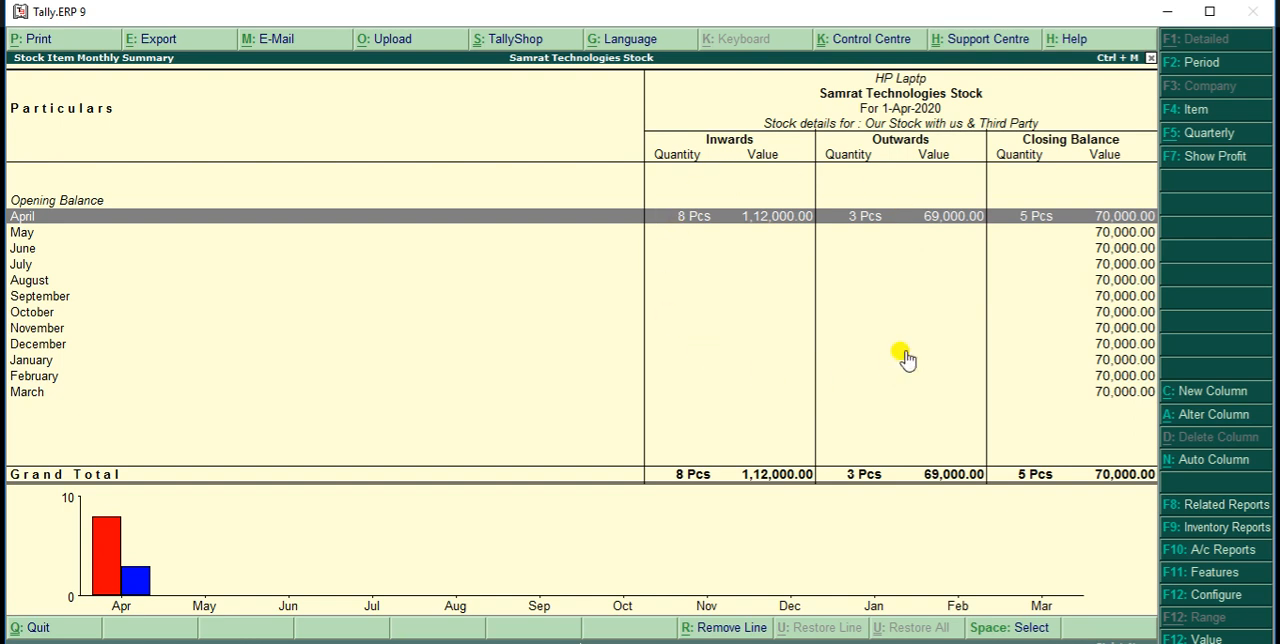
Inspect the cash sales voucher among HP Laptp's April stock vouchers and return to the Gateway of Tally
key(Escape)
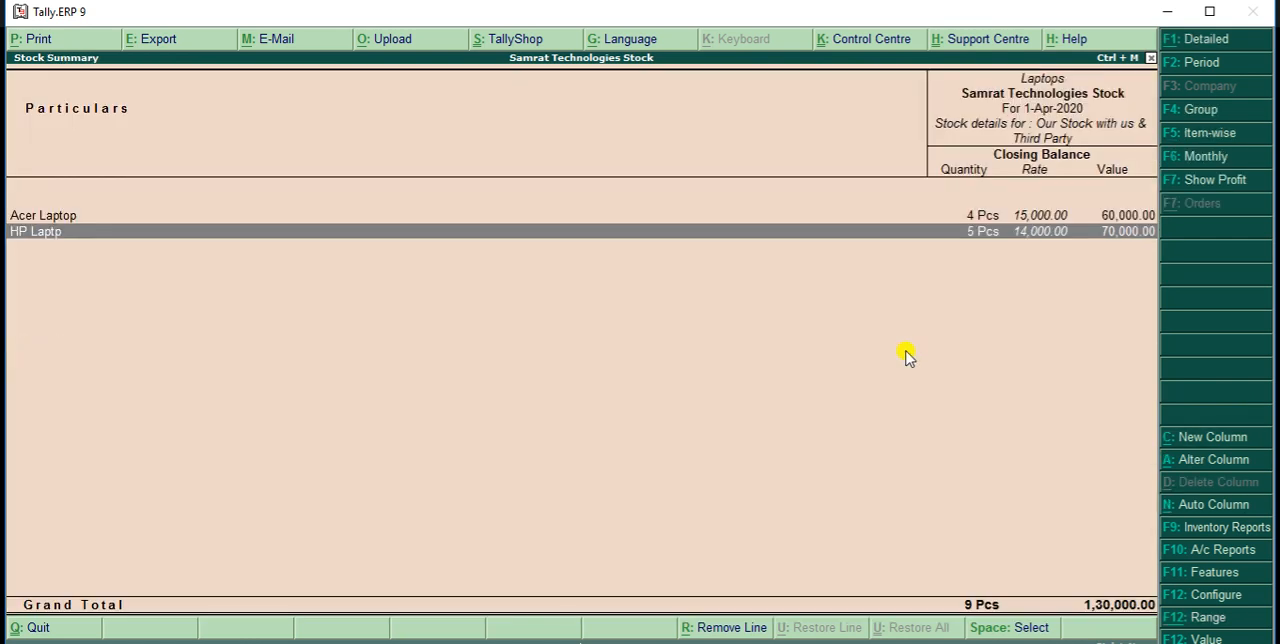
key(Return)
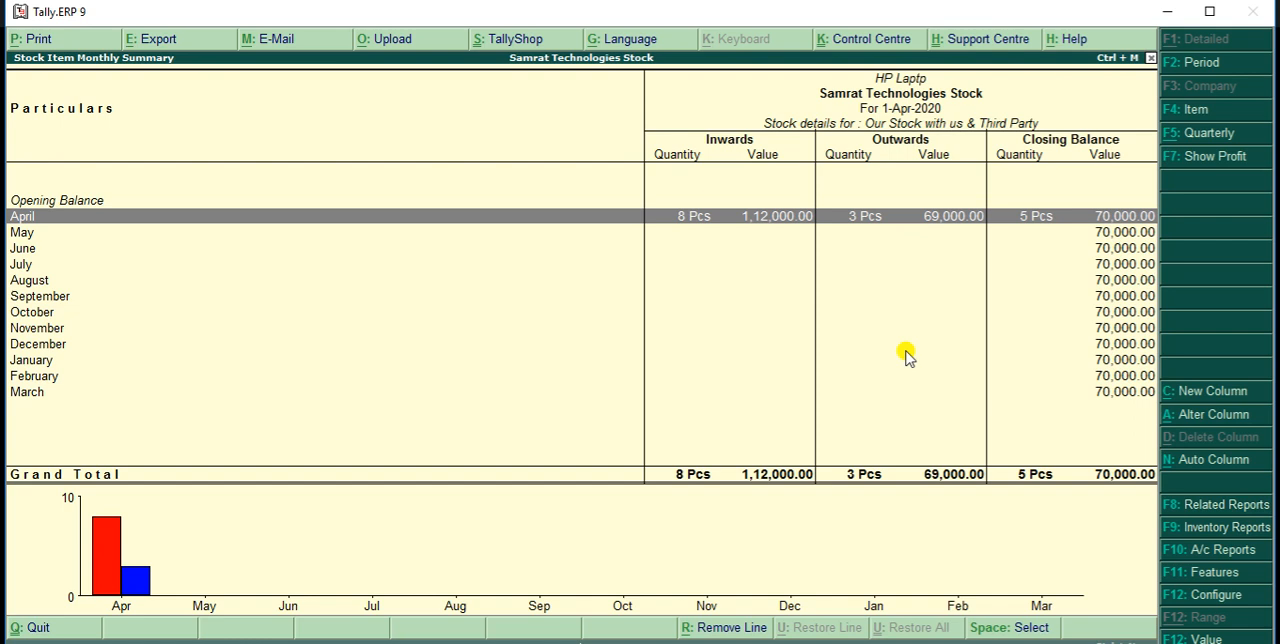
key(Return)
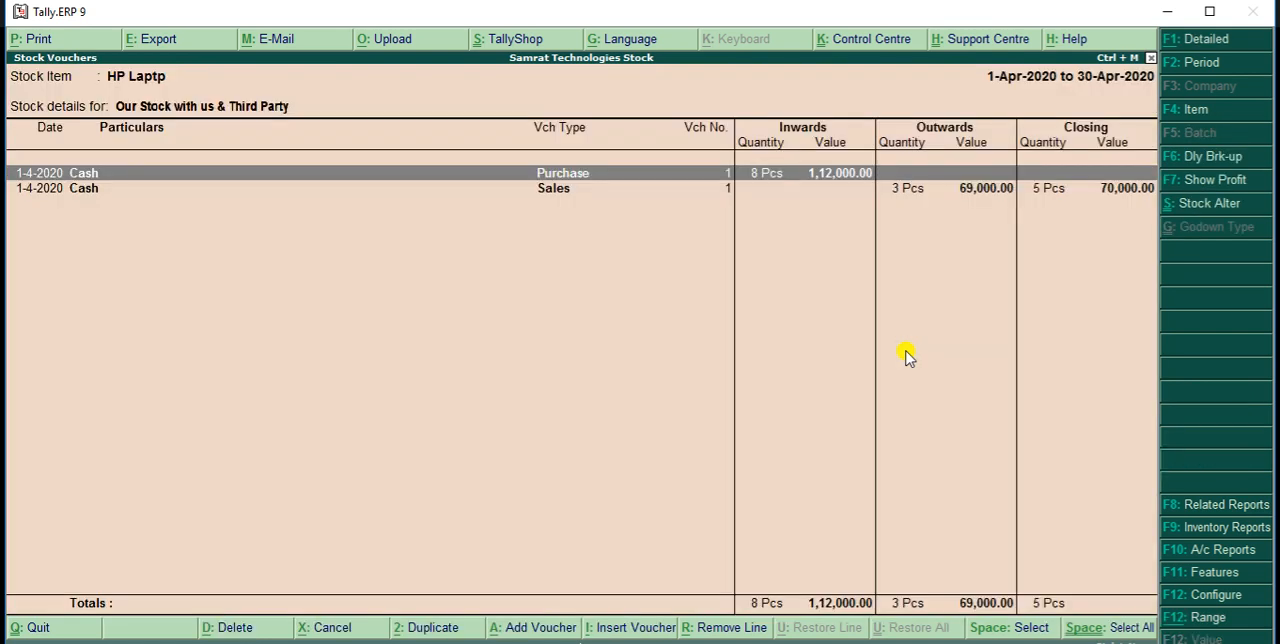
key(Down)
key(Return)
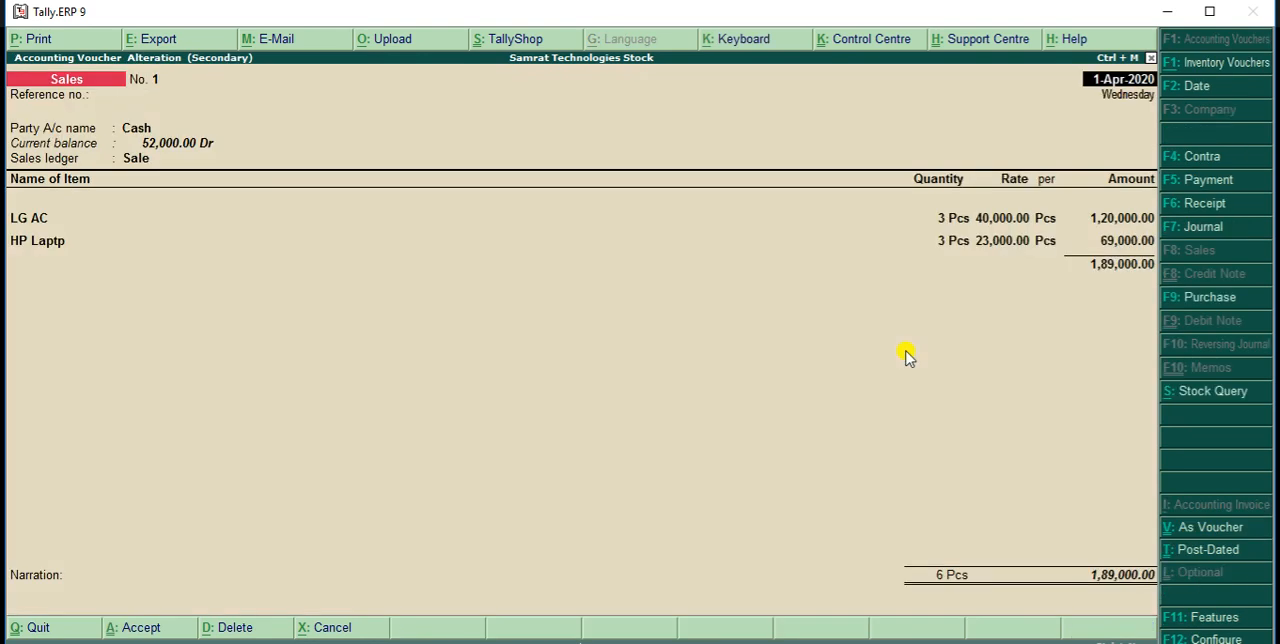
key(Escape)
key(y)
key(Escape)
key(Escape)
key(Escape)
key(Escape)
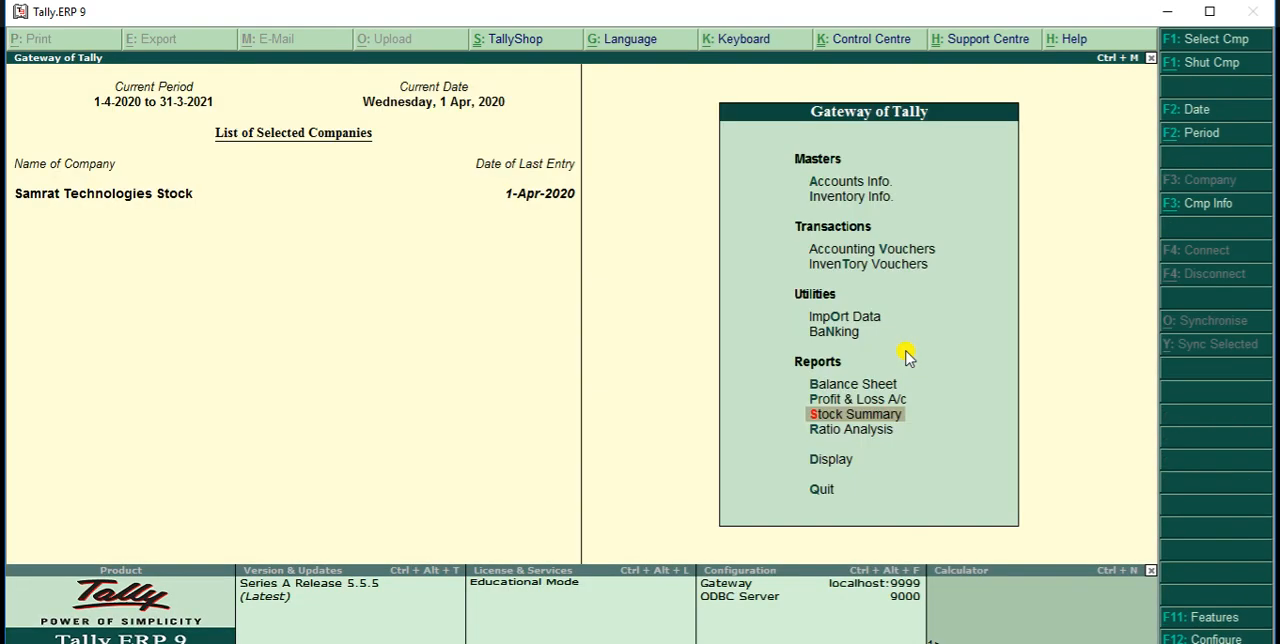
Start a credit note in accounting vouchers for a sales return, with Cash as the party account and Sale as the sales ledger
key(Up)
key(Up)
key(Up)
key(Up)
key(Up)
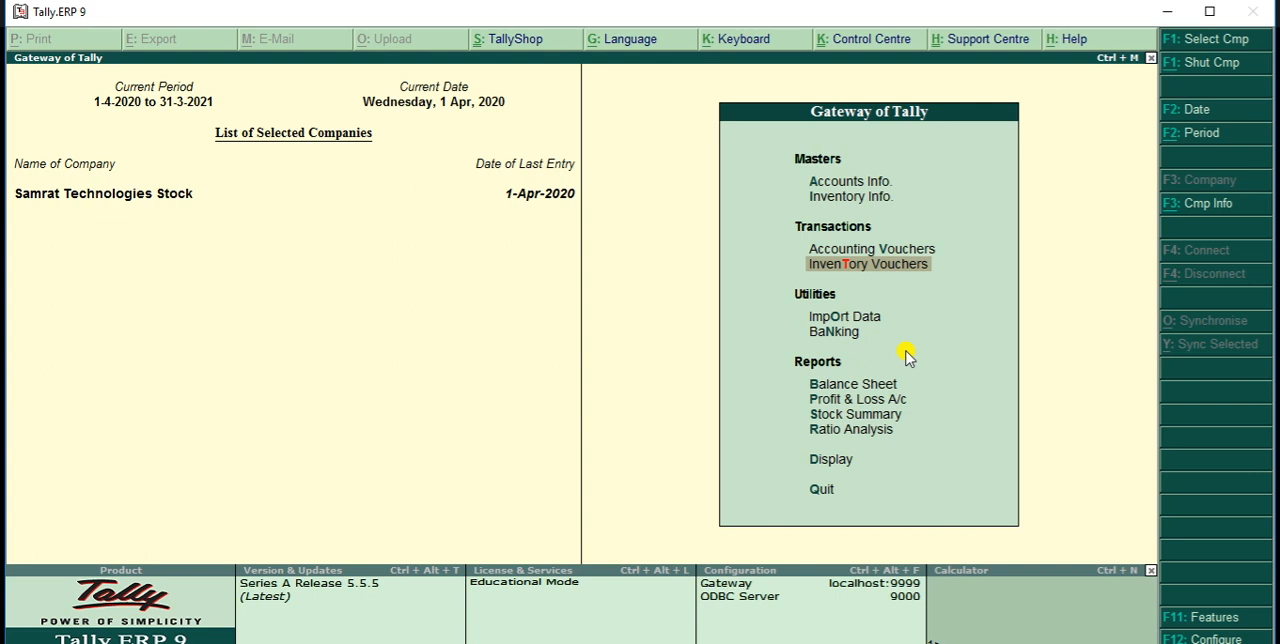
key(Up)
key(Return)
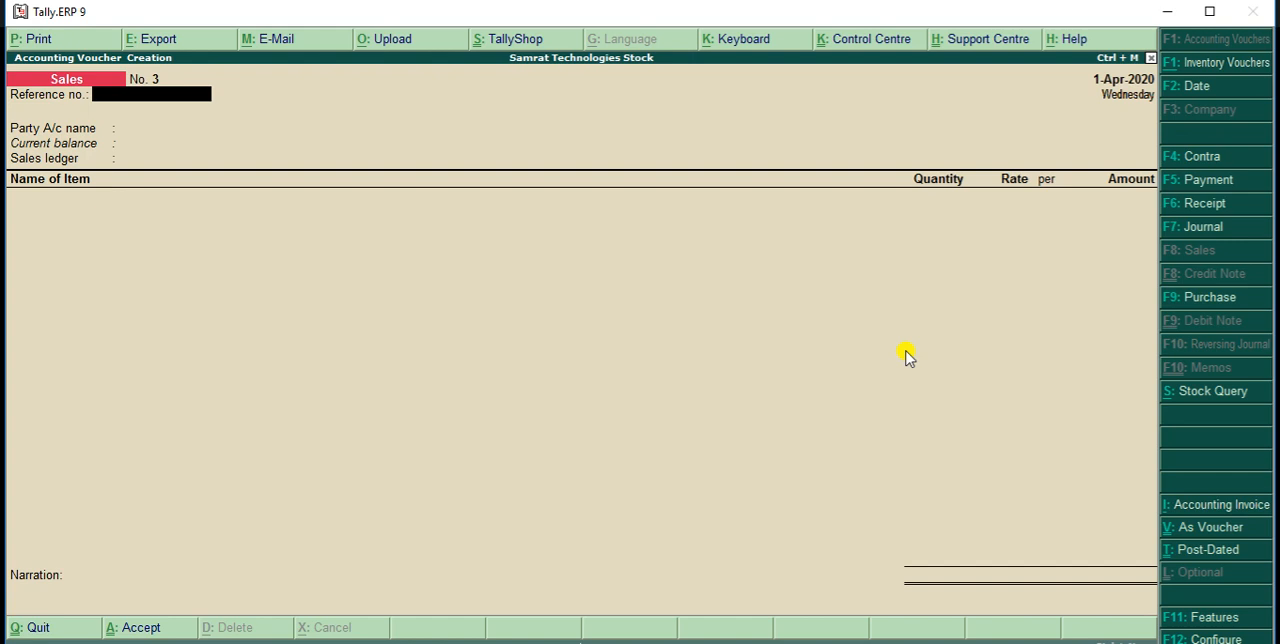
click(622, 394)
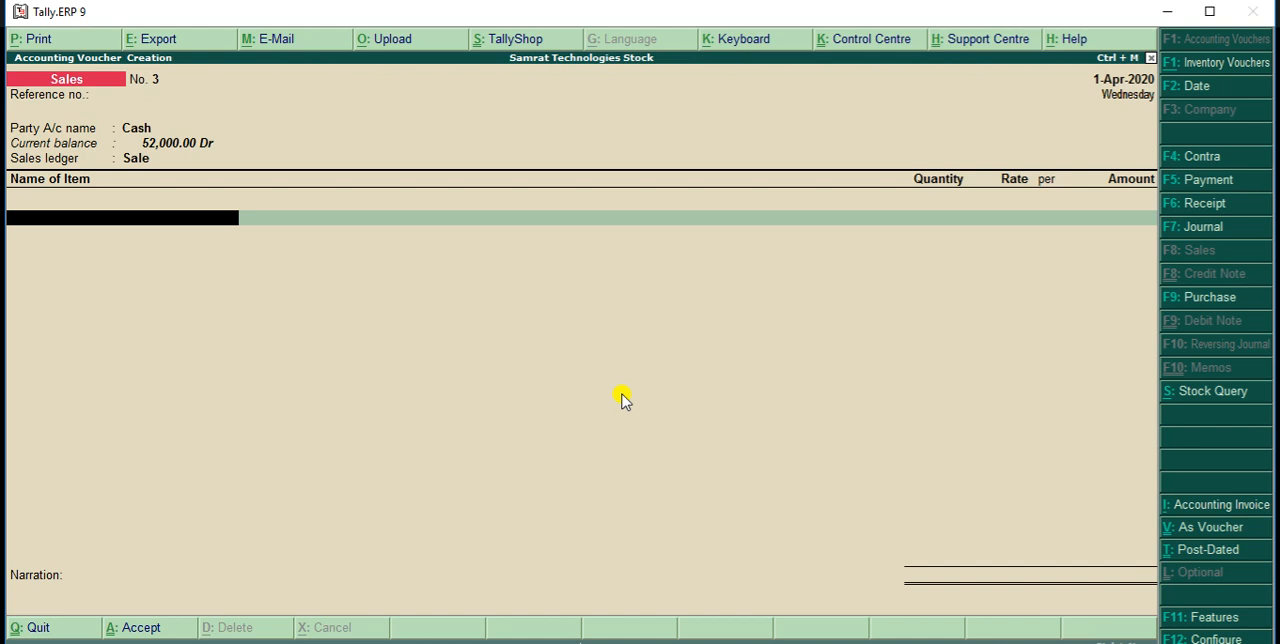
click(183, 356)
key(ctrl+F8)
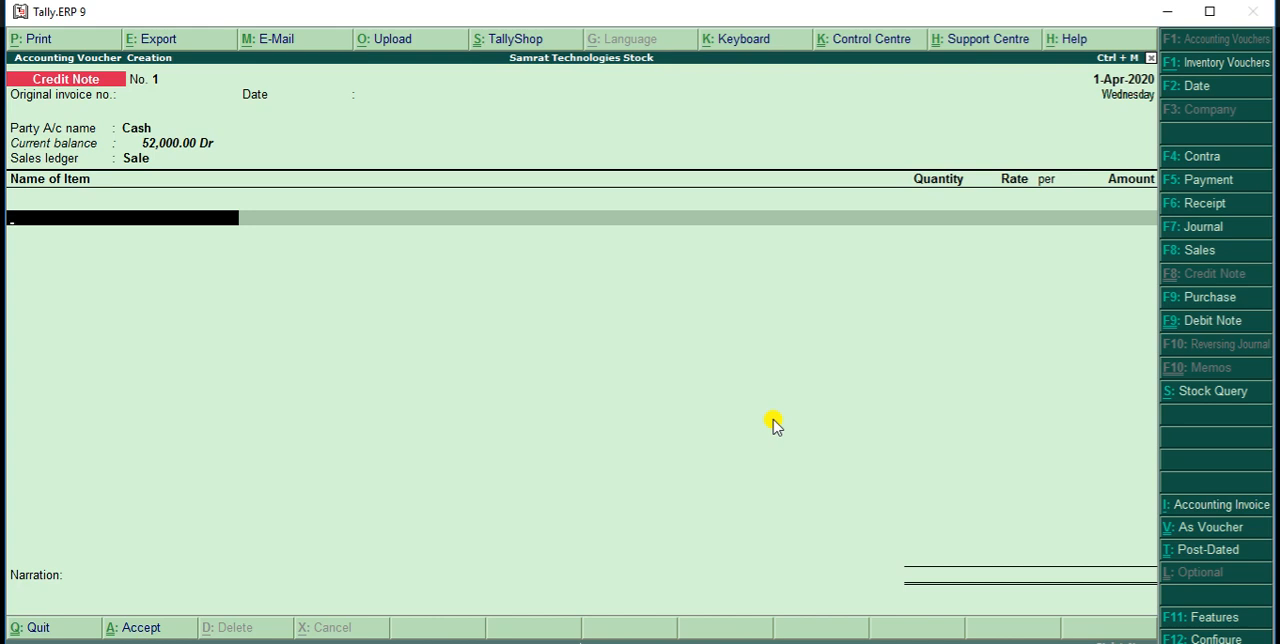
Add 1 Pcs of HP Laptp at a rate of 23,000 and save the credit note without narration
text(L)
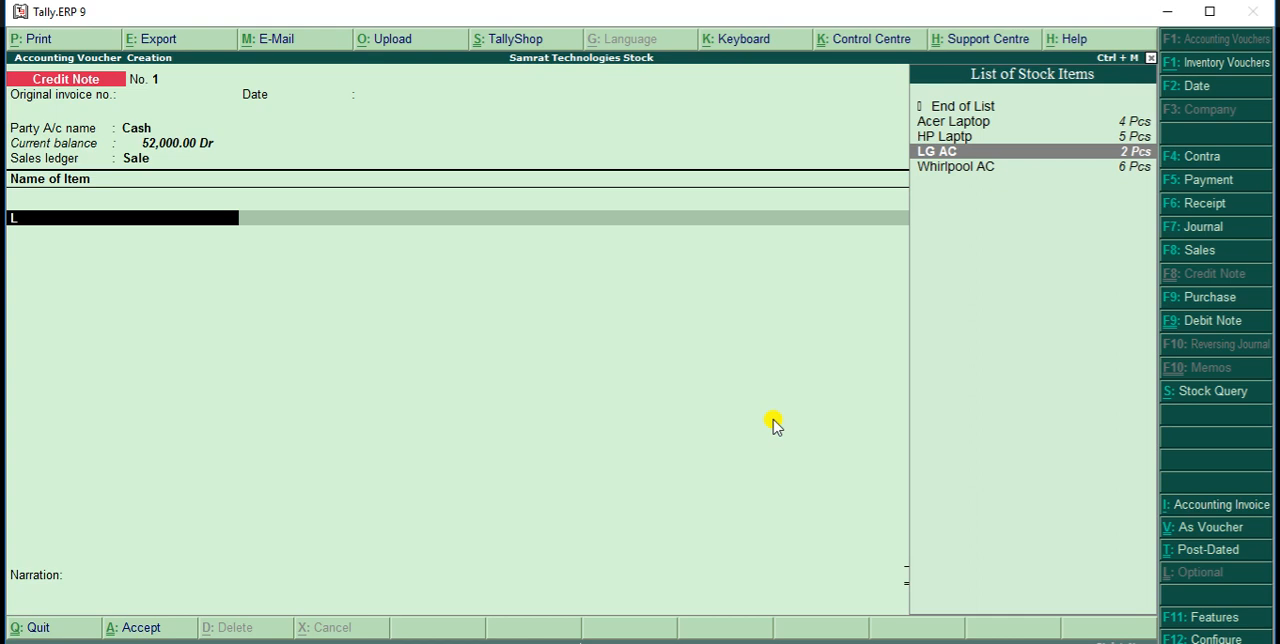
key(Up)
key(Return)
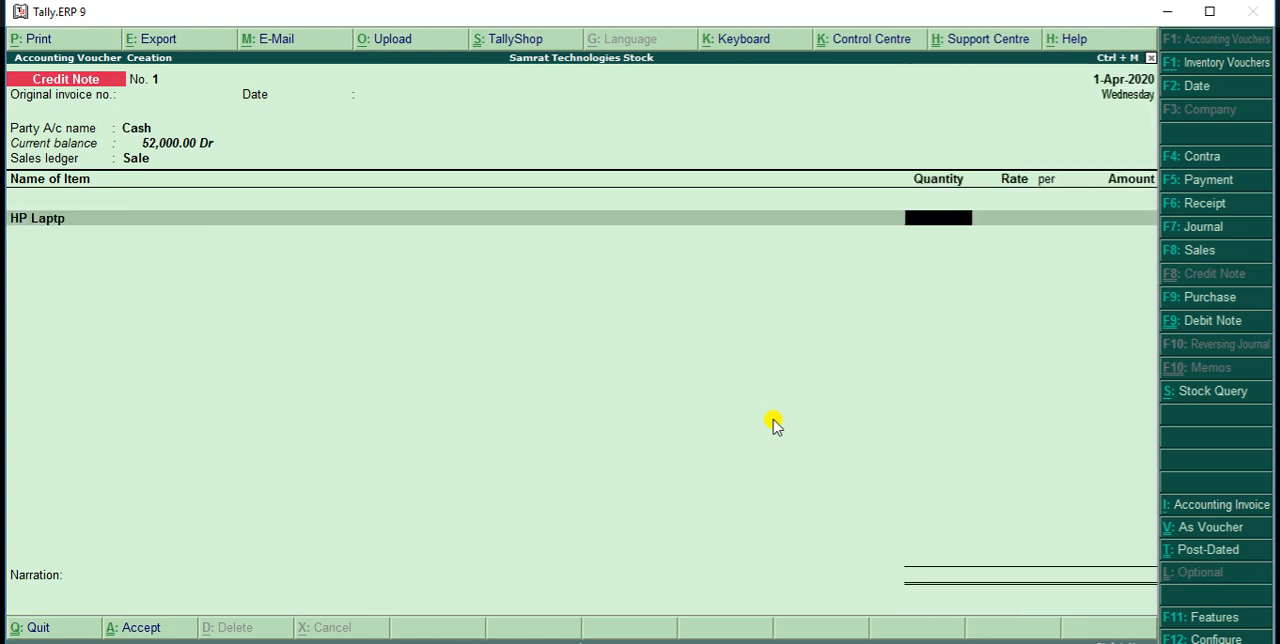
text(1)
key(Return)
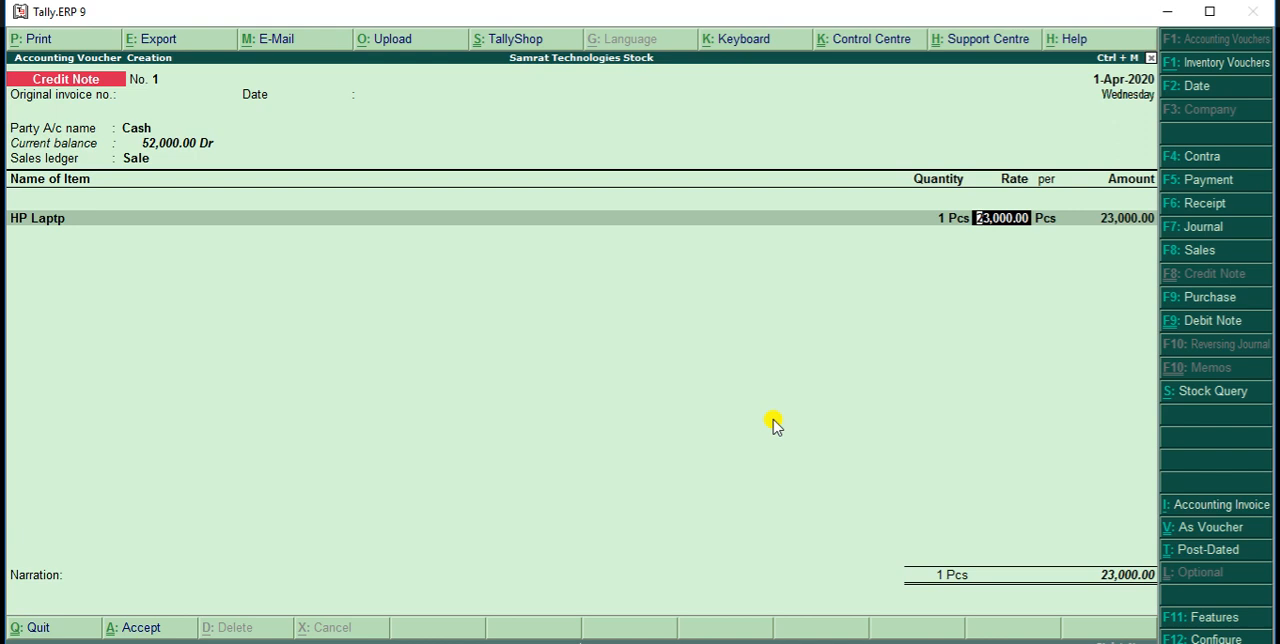
key(Return)
key(Return)
key(Return)
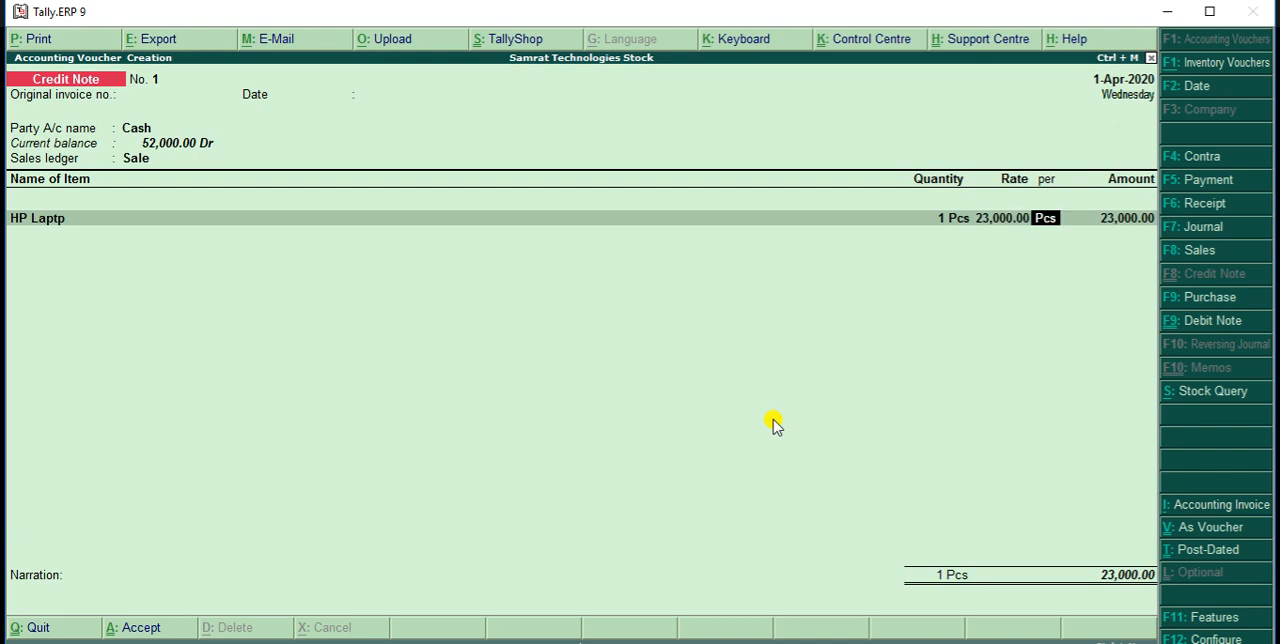
key(Return)
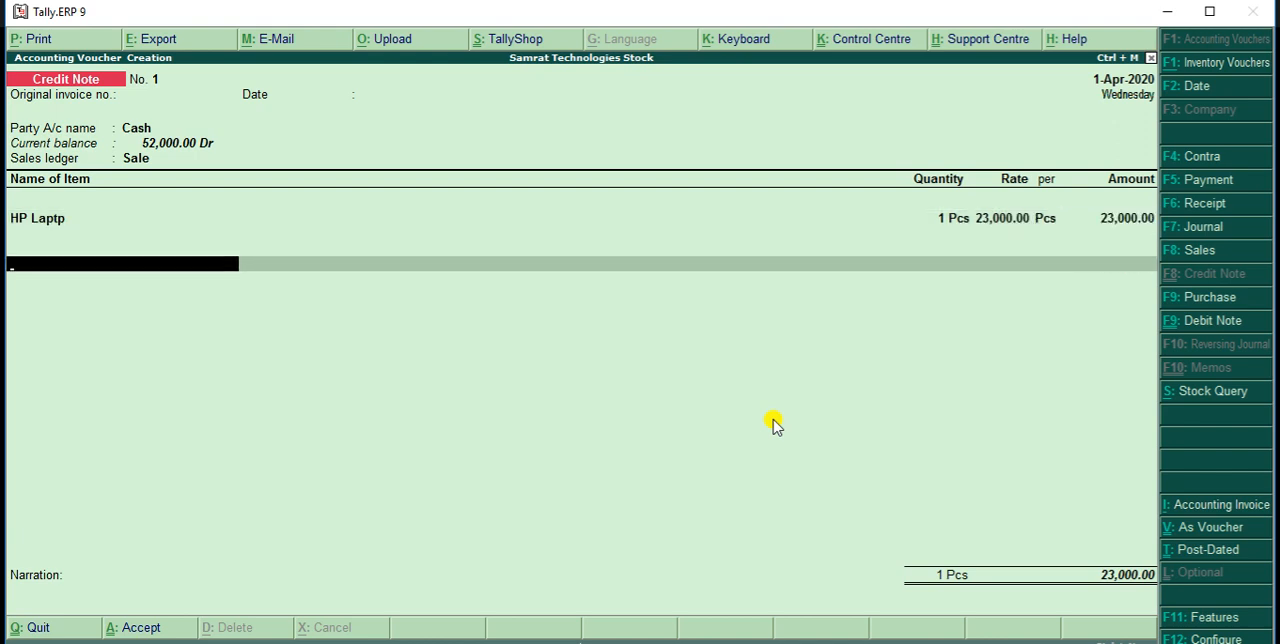
key(Return)
key(Return)
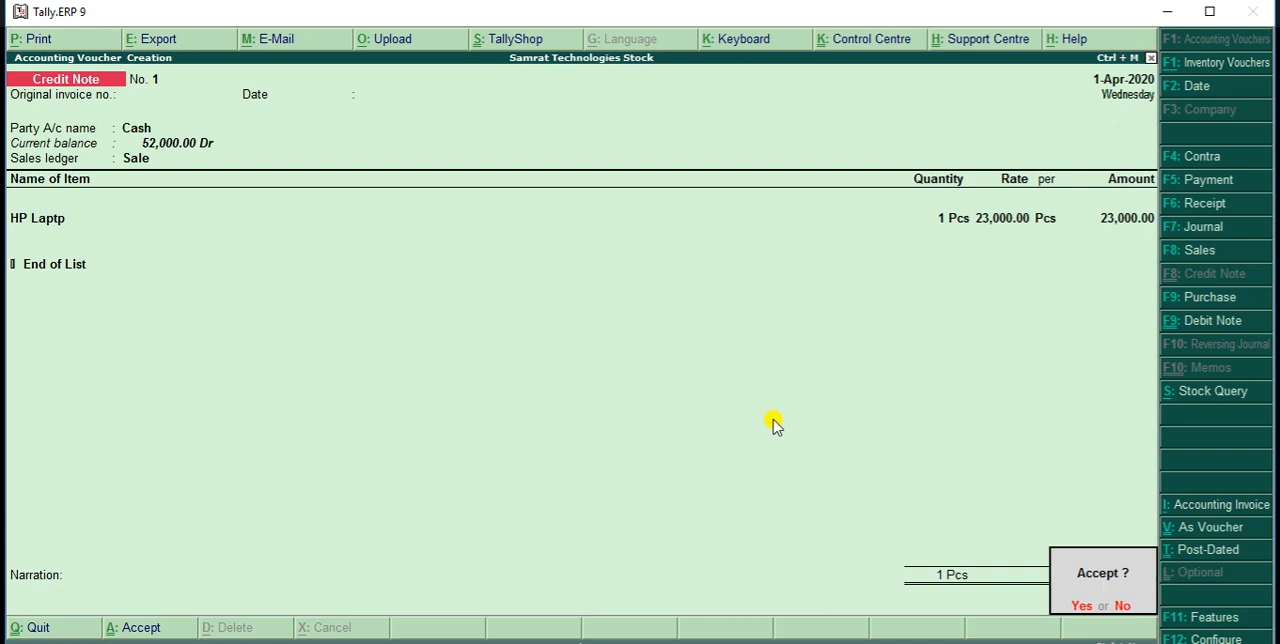
key(Return)
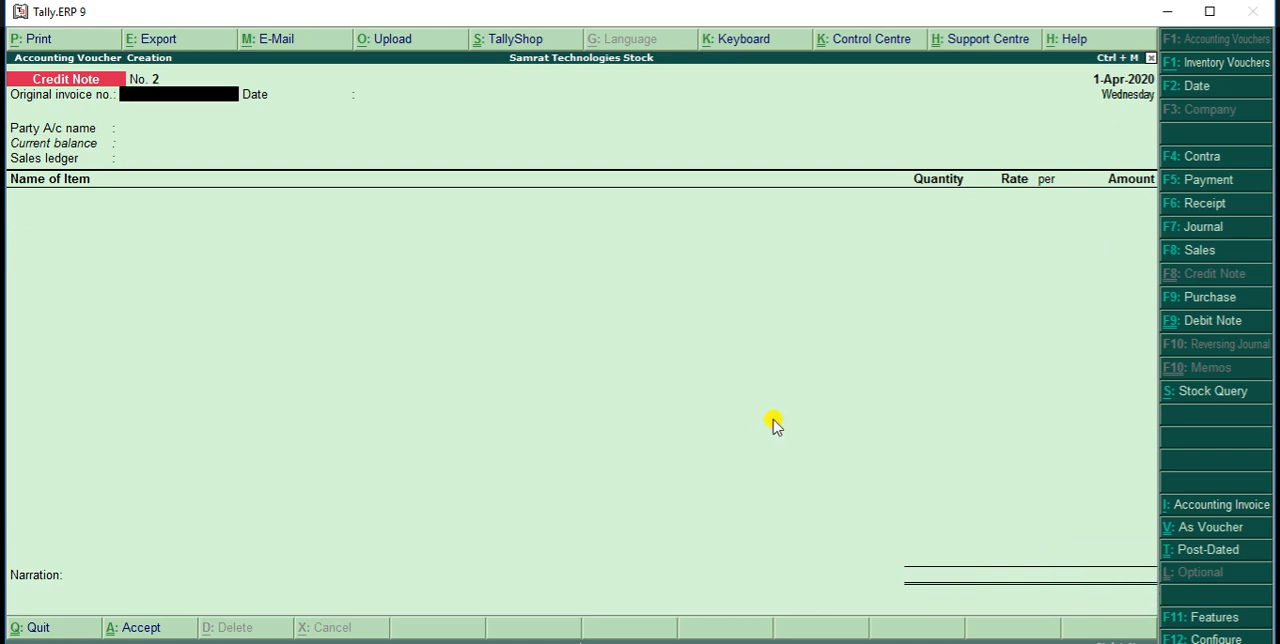
Quit voucher entry and open the Stock Summary report to check the closing stock after the sales return
key(Escape)
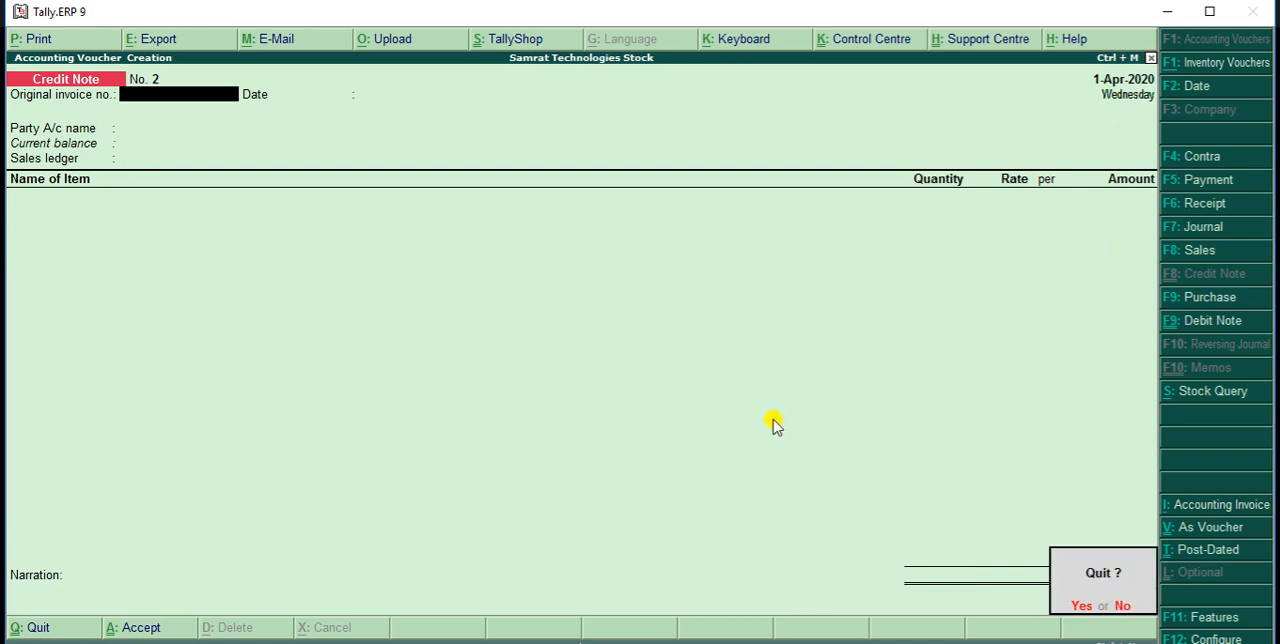
key(y)
key(Down)
key(Down)
key(Down)
key(Down)
key(Down)
key(Down)
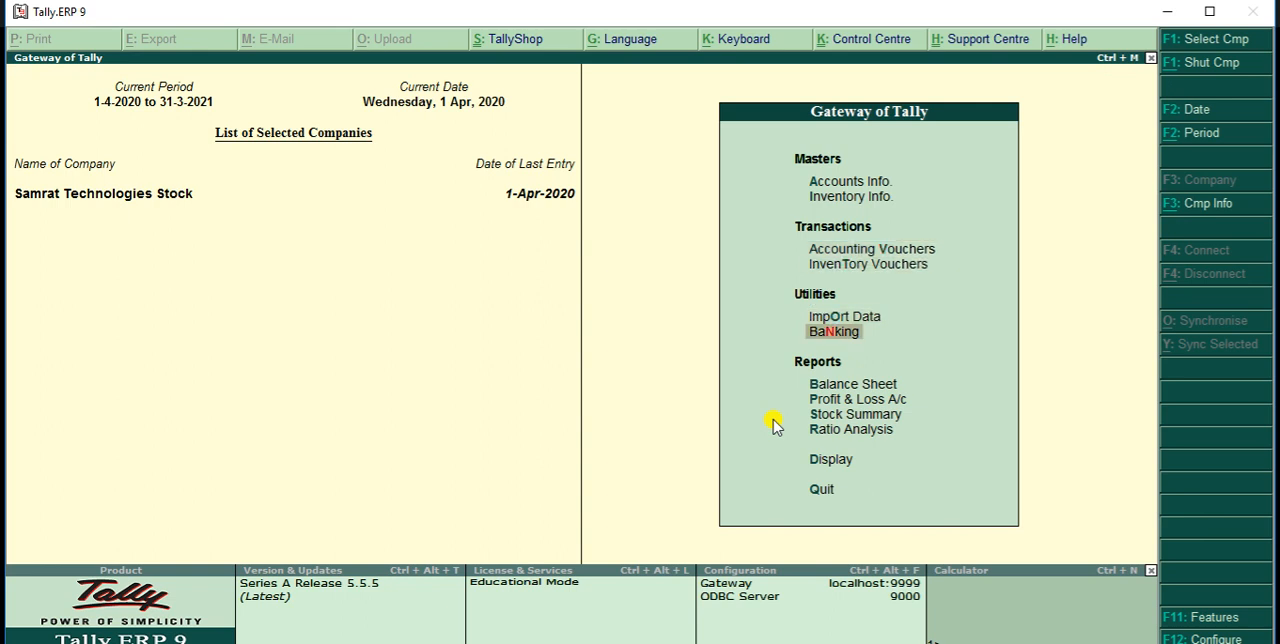
key(Return)
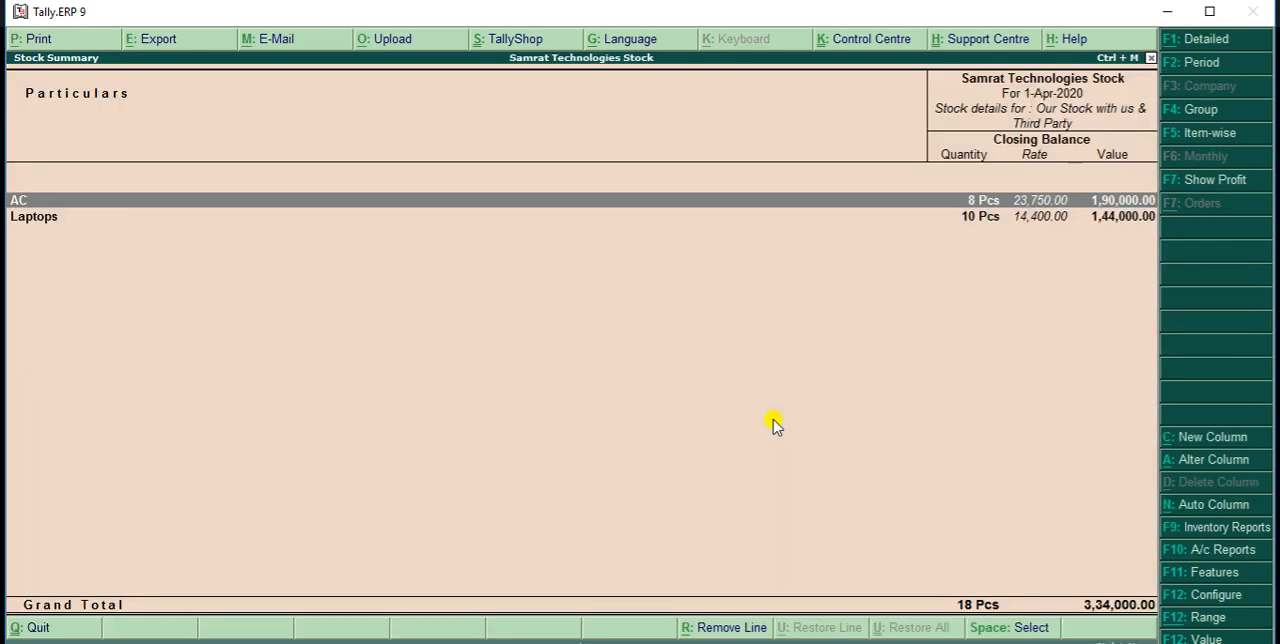
Examine the effect of the credit note in HP Laptp's monthly summary and April stock vouchers, and return to the Gateway of Tally
key(Down)
key(Return)
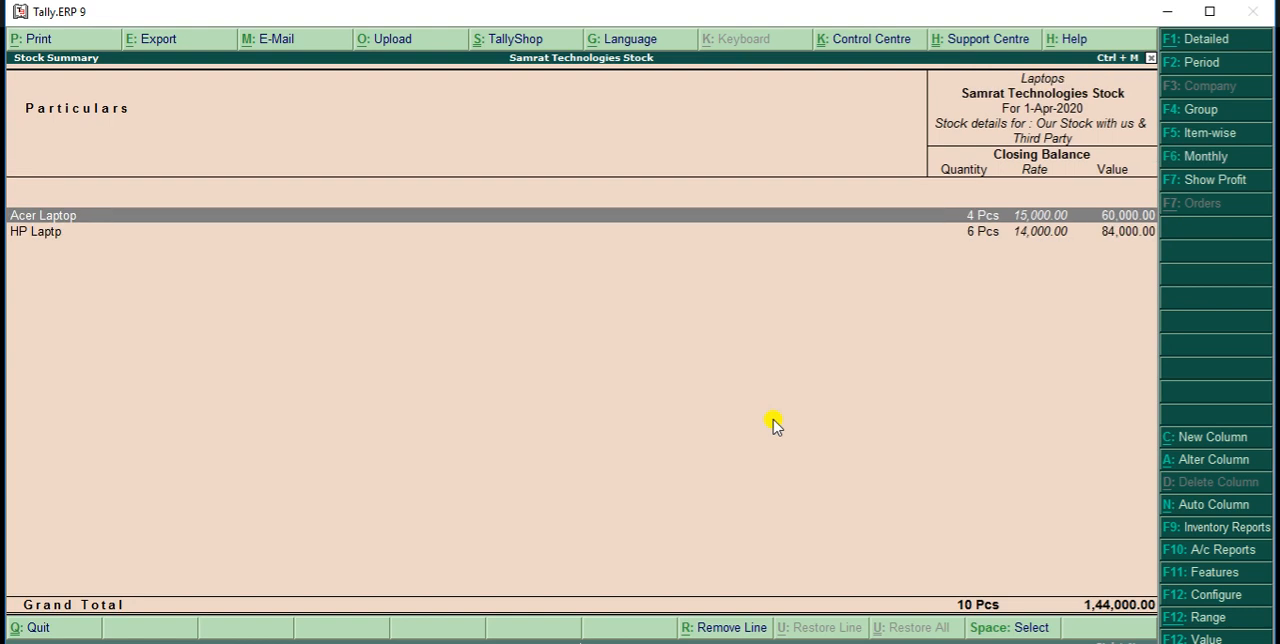
key(Down)
key(Return)
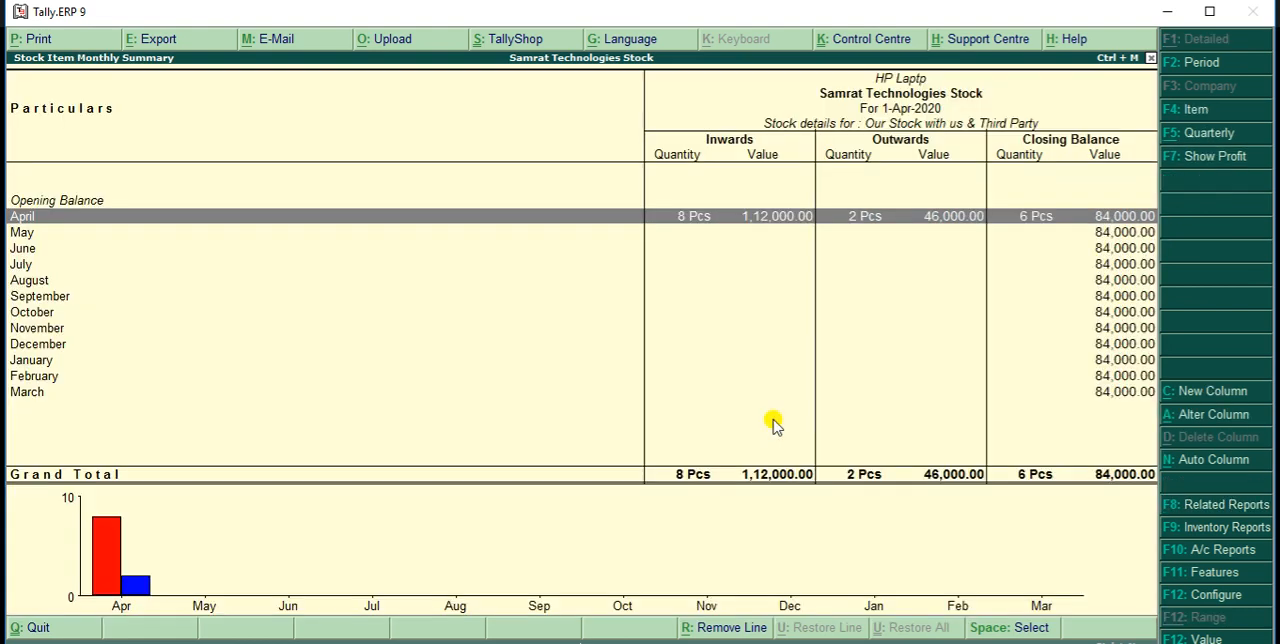
key(Return)
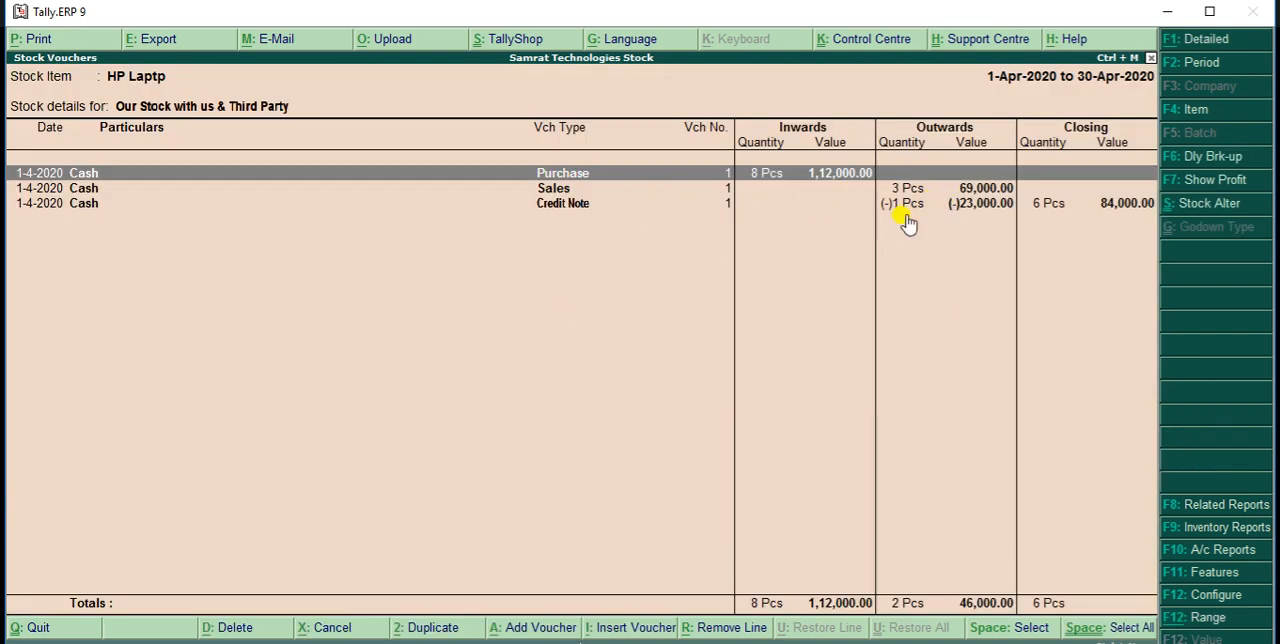
key(Escape)
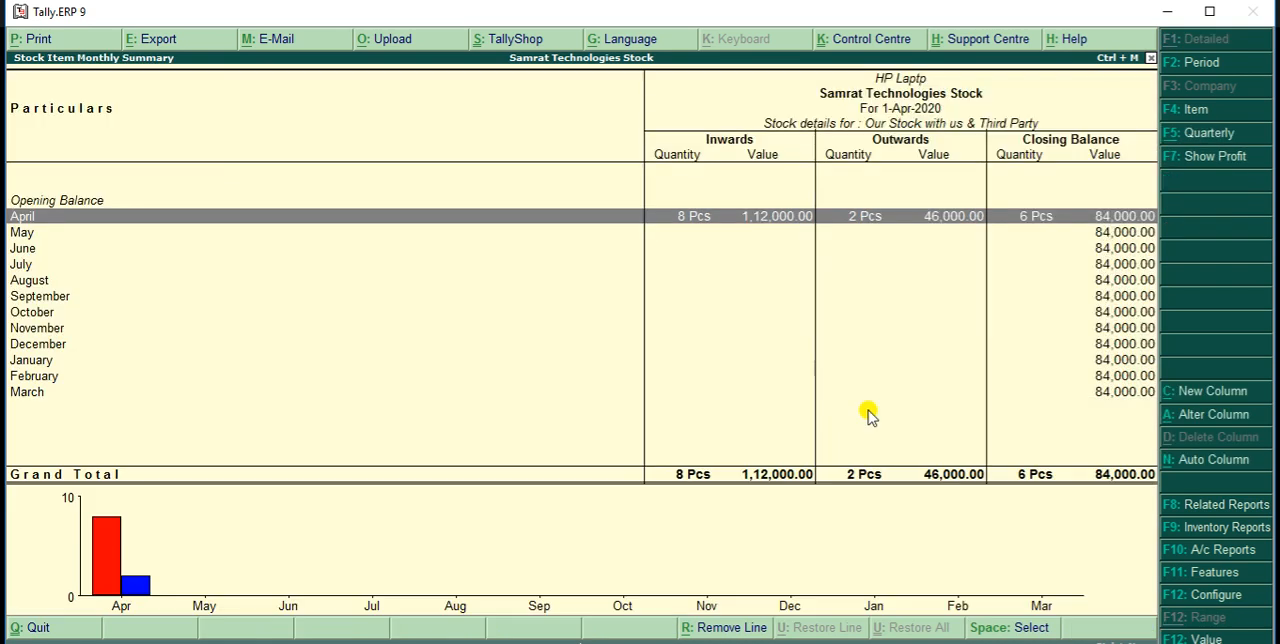
key(Escape)
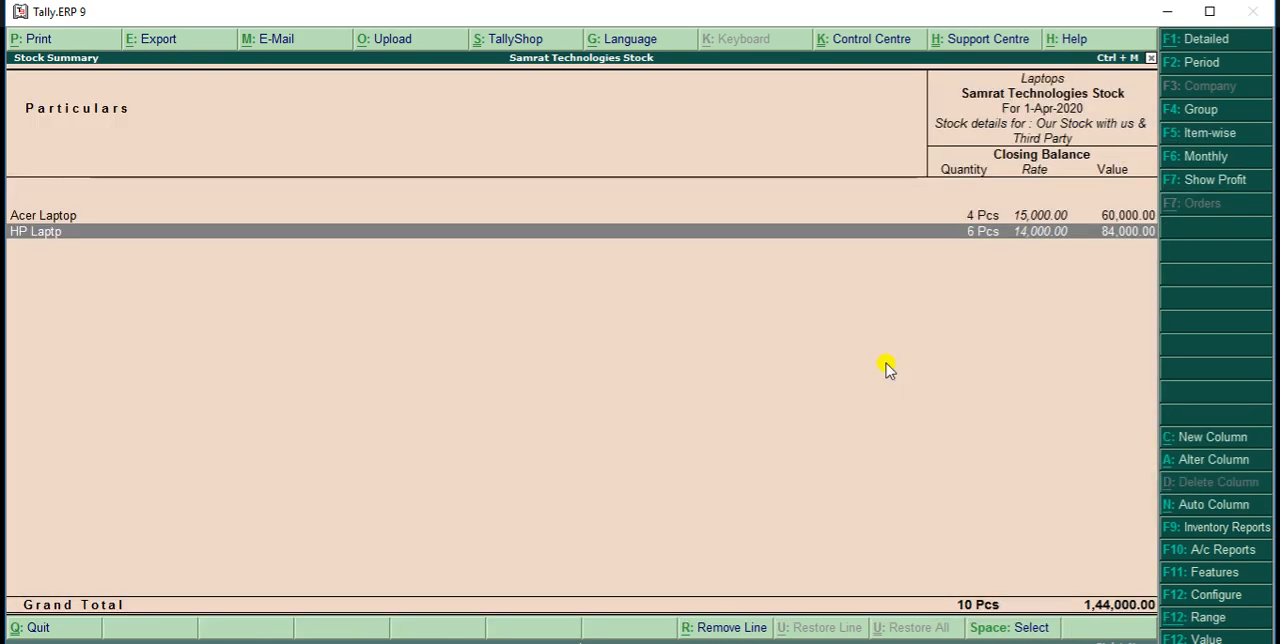
key(Escape)
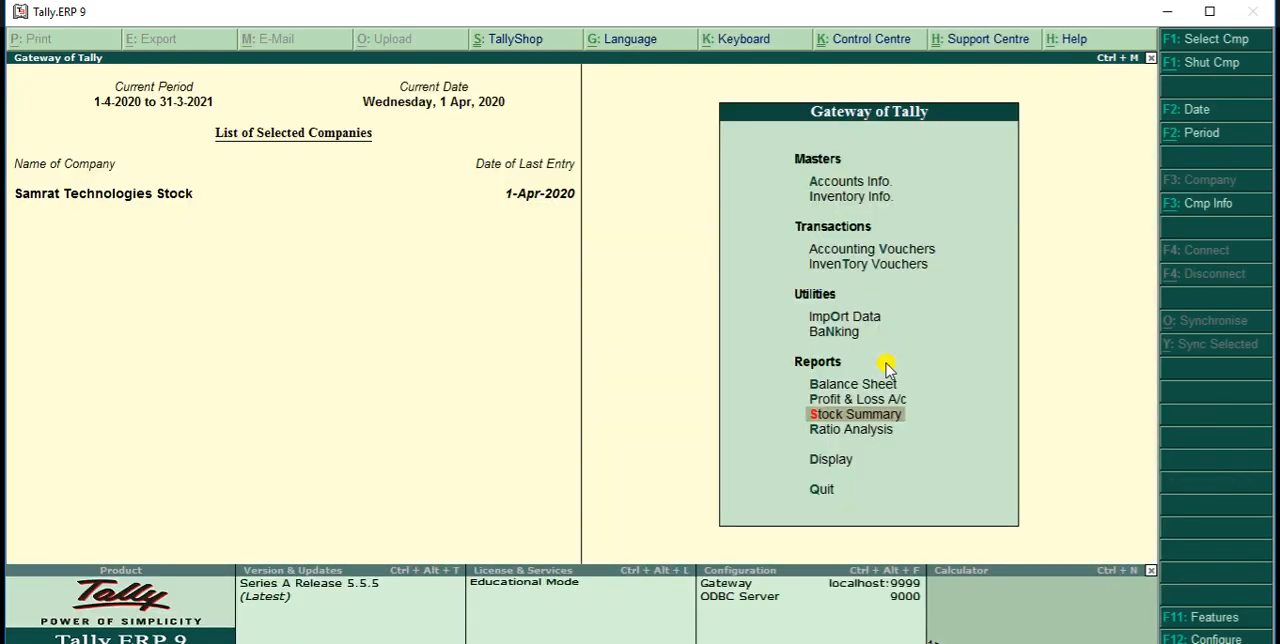